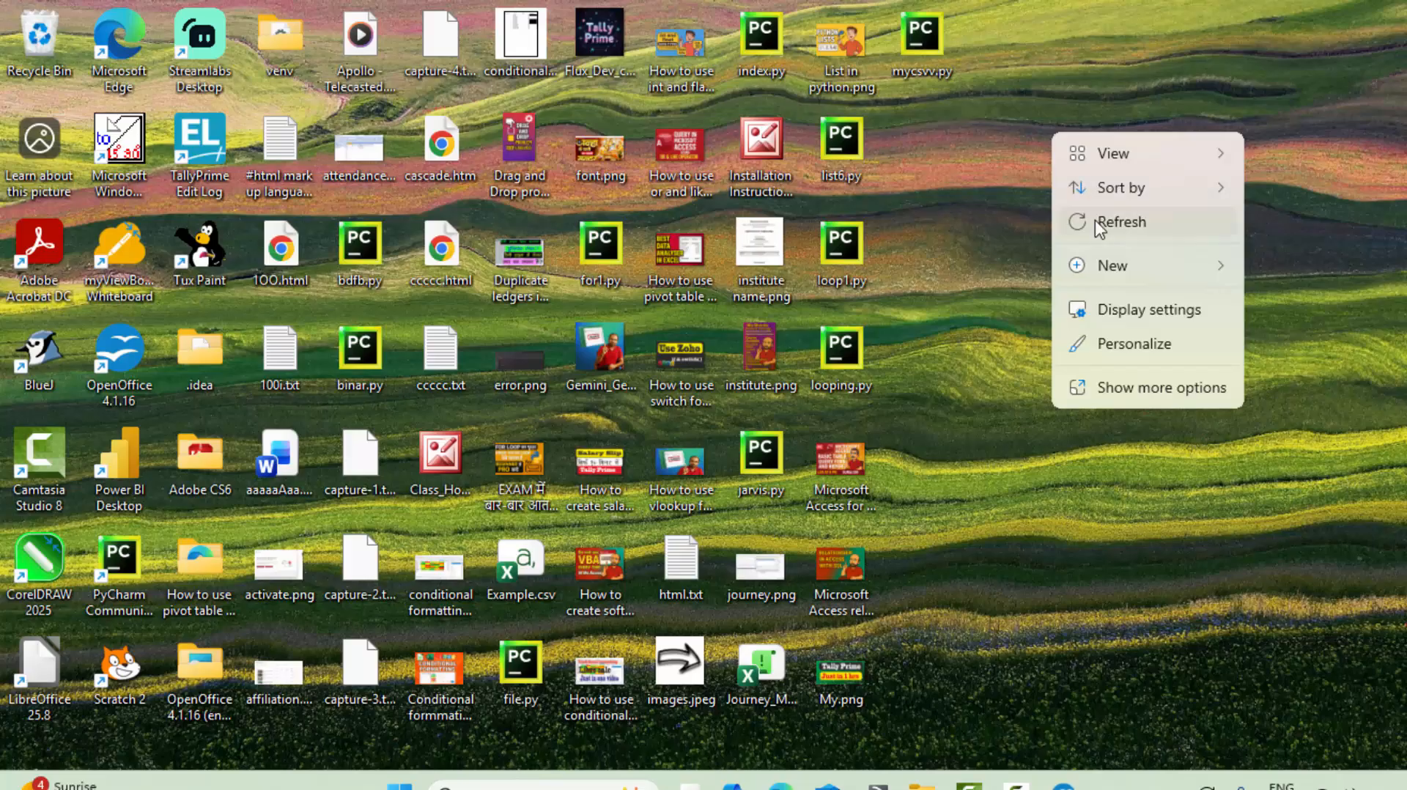
# Refresh the desktop.
pyautogui.click(1095, 220)
pyautogui.rightClick(1045, 144)
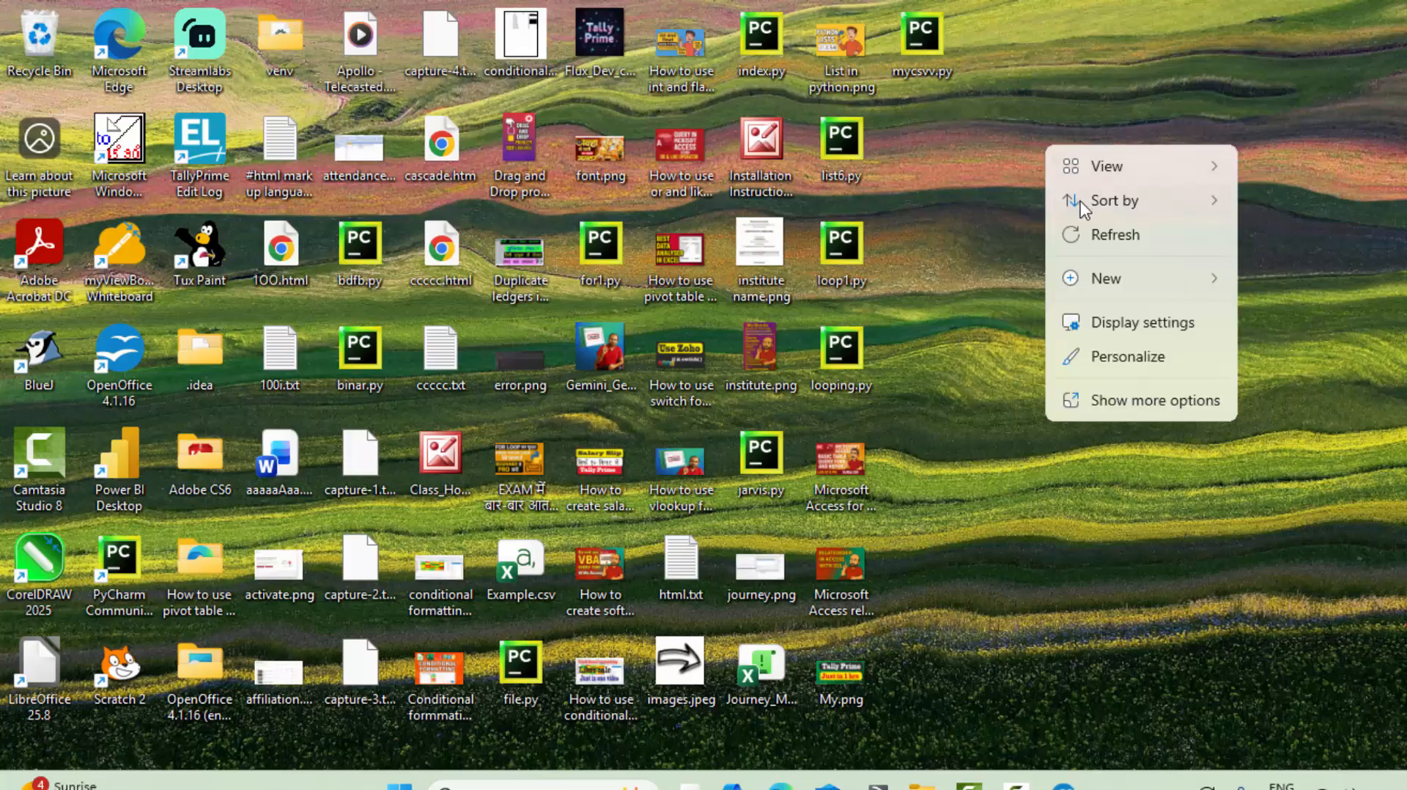
pyautogui.click(1088, 224)
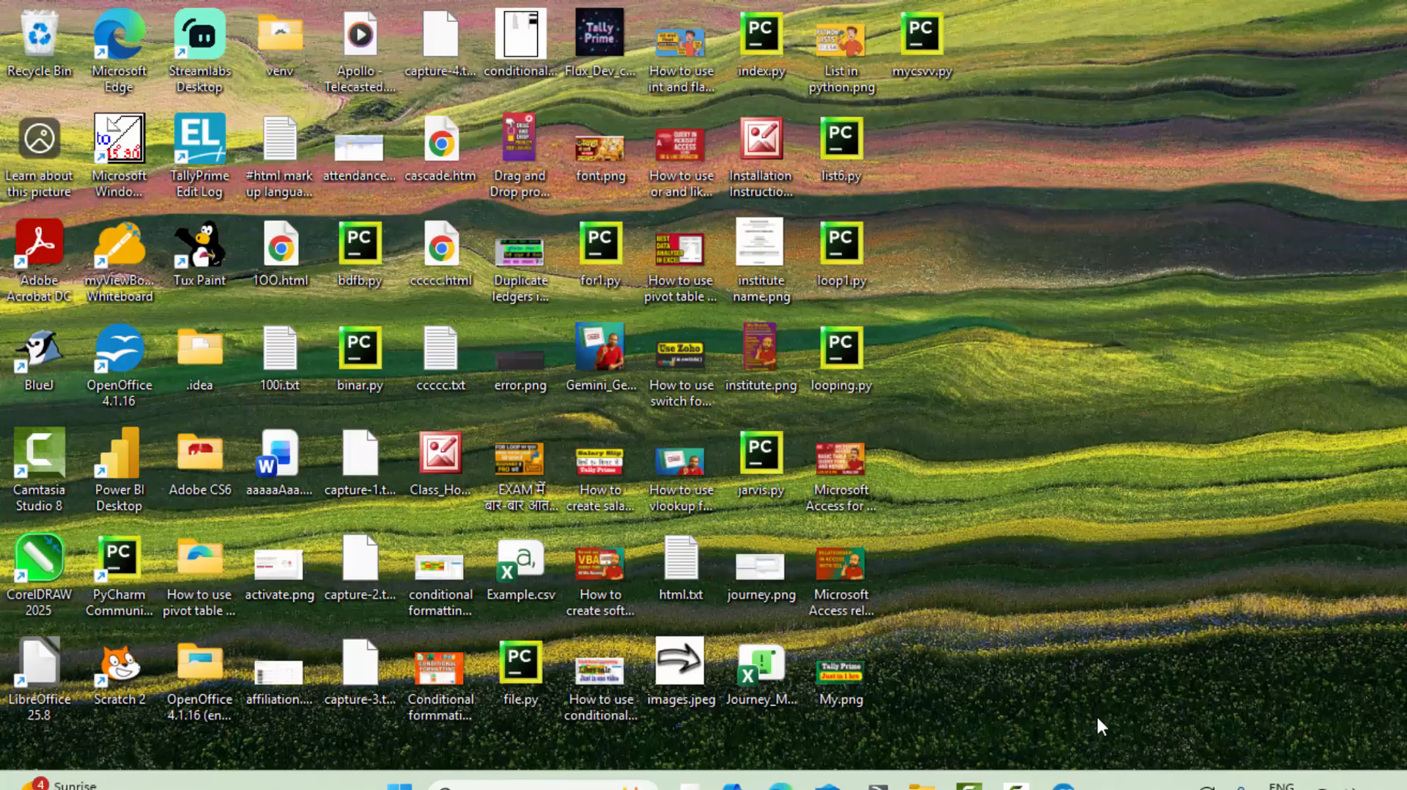
# Bring the New Database31 window forward and return to its Tables section.
pyautogui.moveTo(1064, 782)
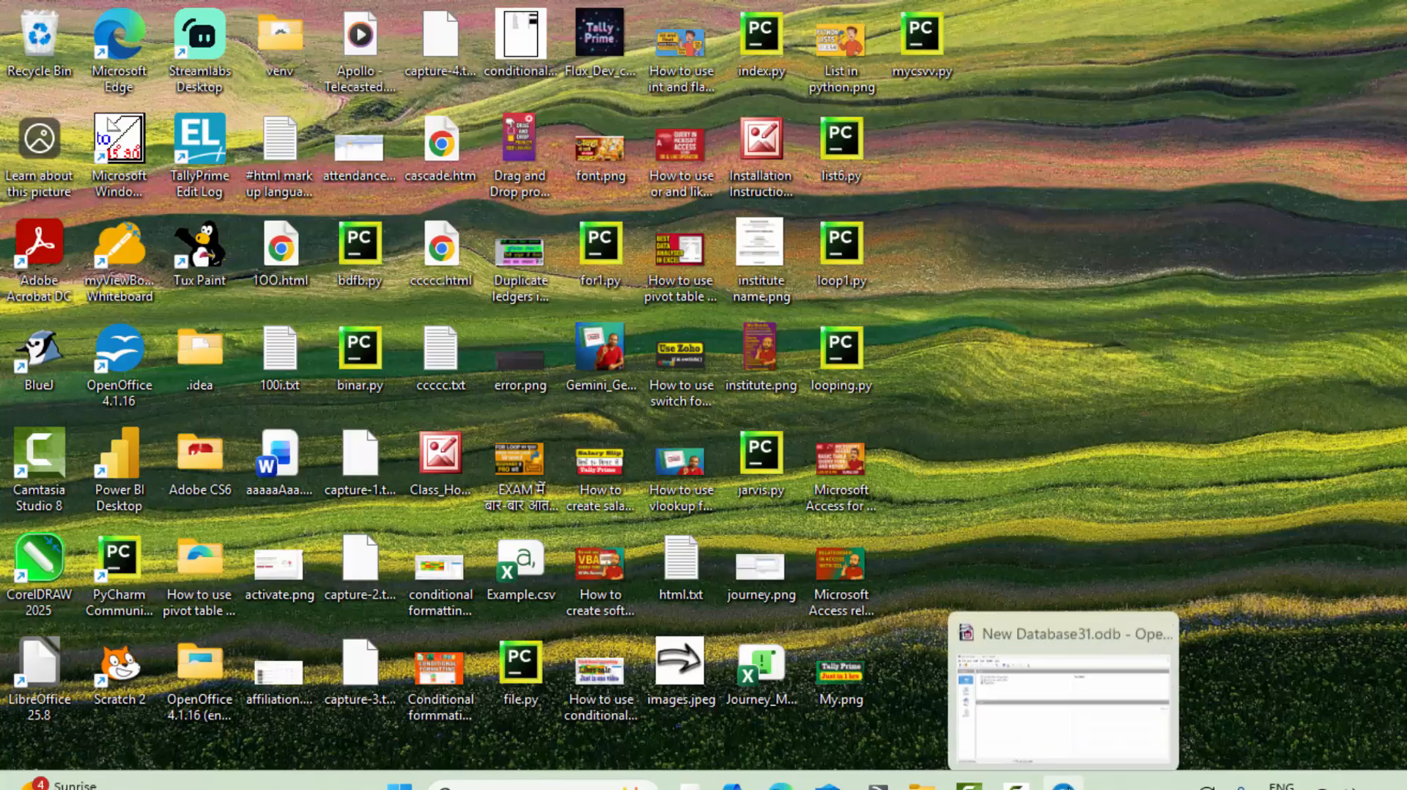
pyautogui.click(1096, 753)
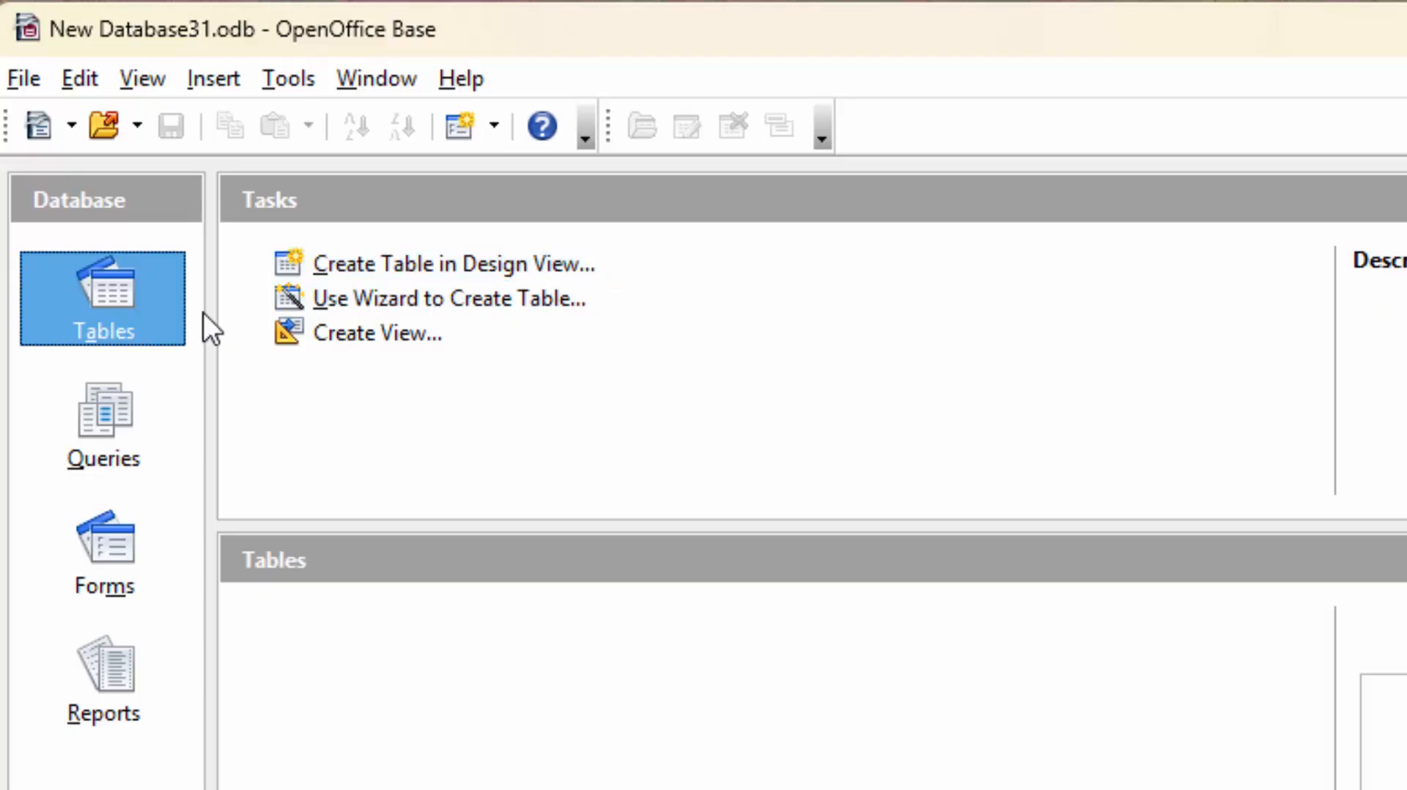
pyautogui.click(120, 403)
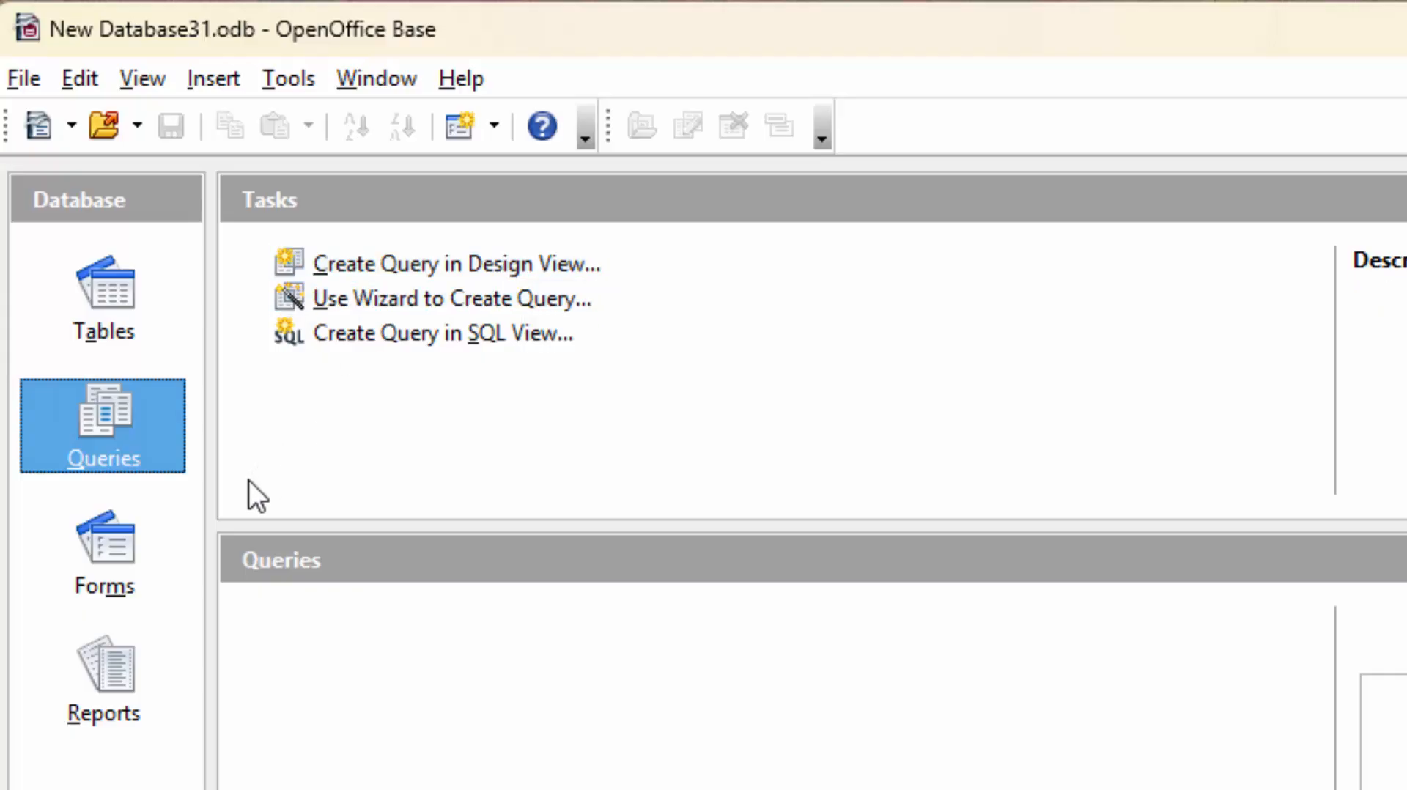
pyautogui.click(129, 298)
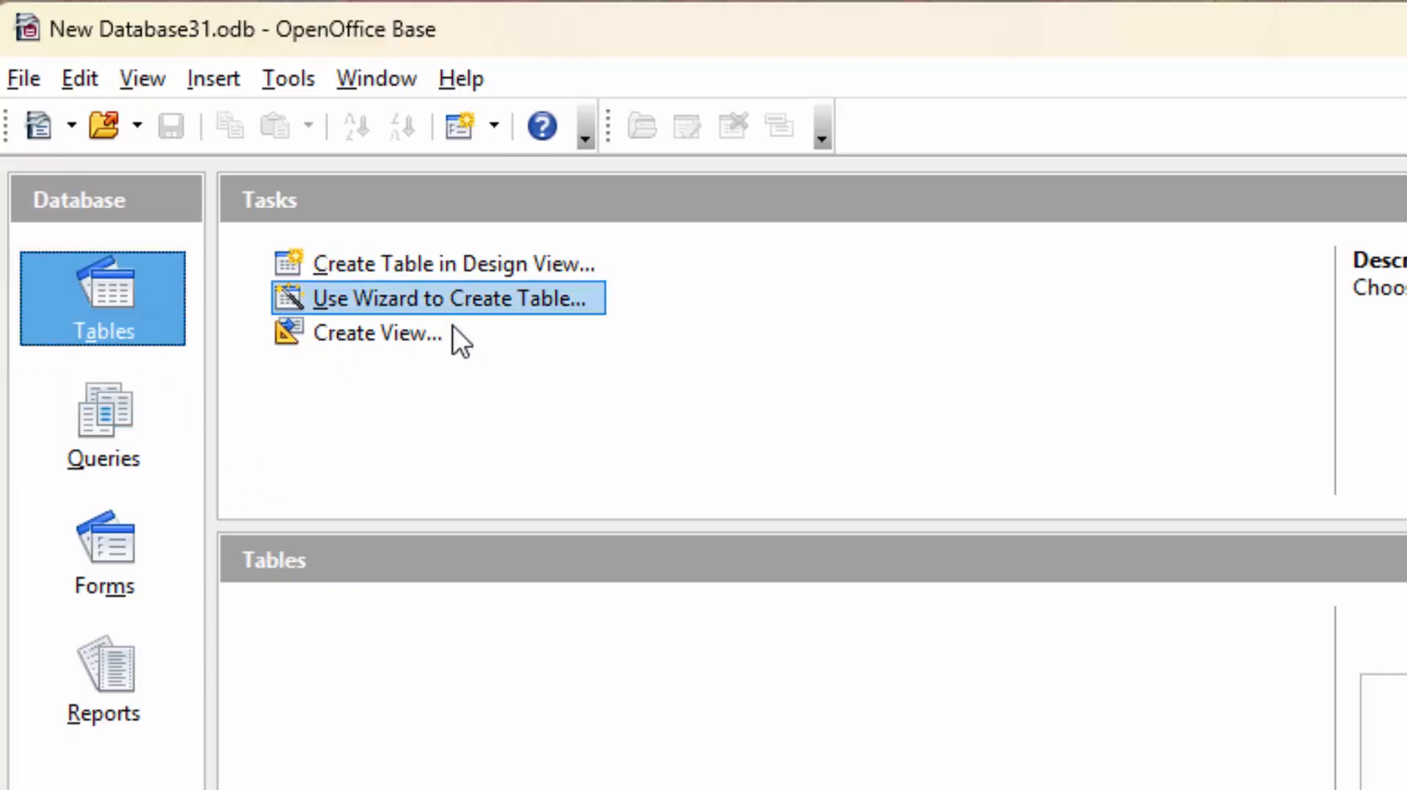
# Create a table in Design View with field names Adhar_id, Name and 2024.
pyautogui.click(484, 269)
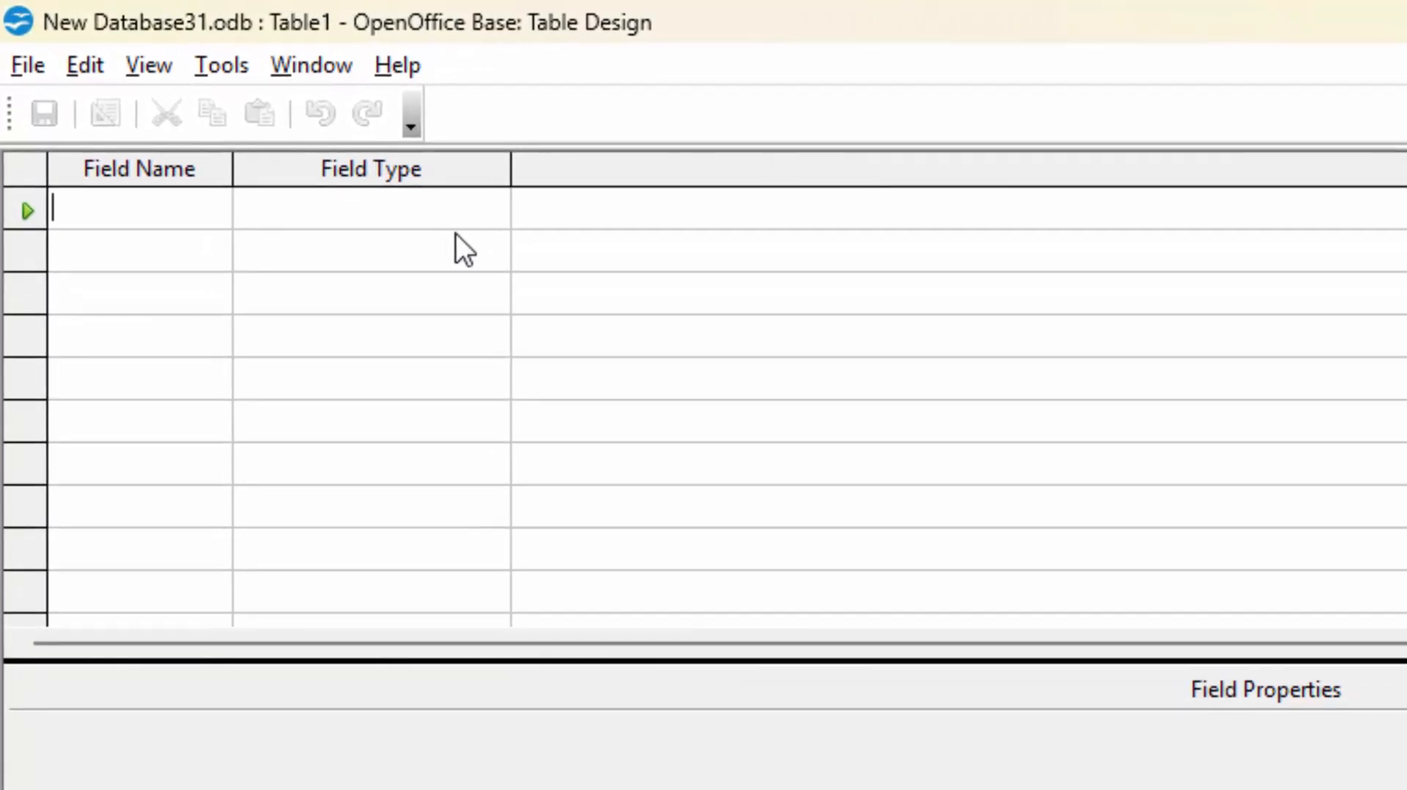
pyautogui.write('A')
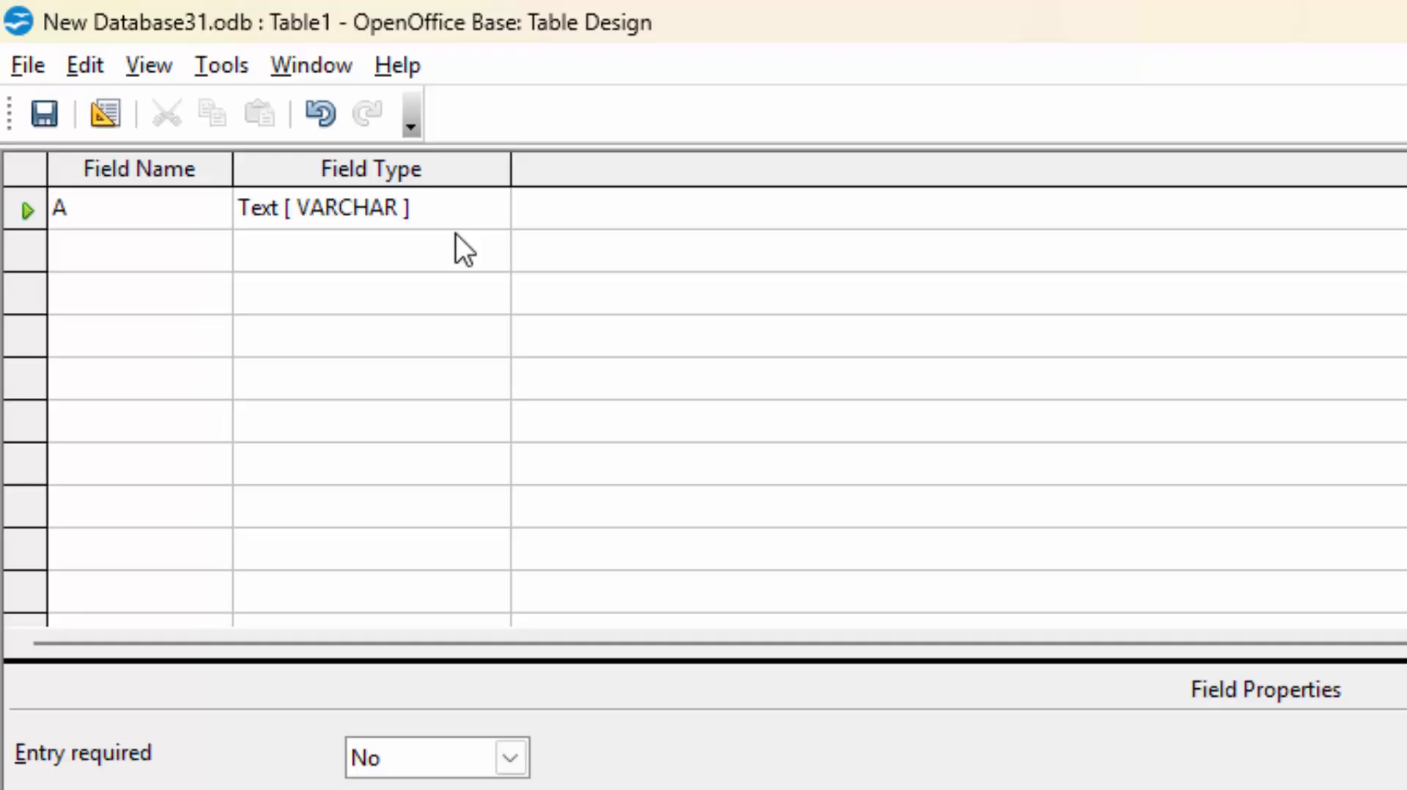
pyautogui.write('dhar_id')
pyautogui.click(163, 251)
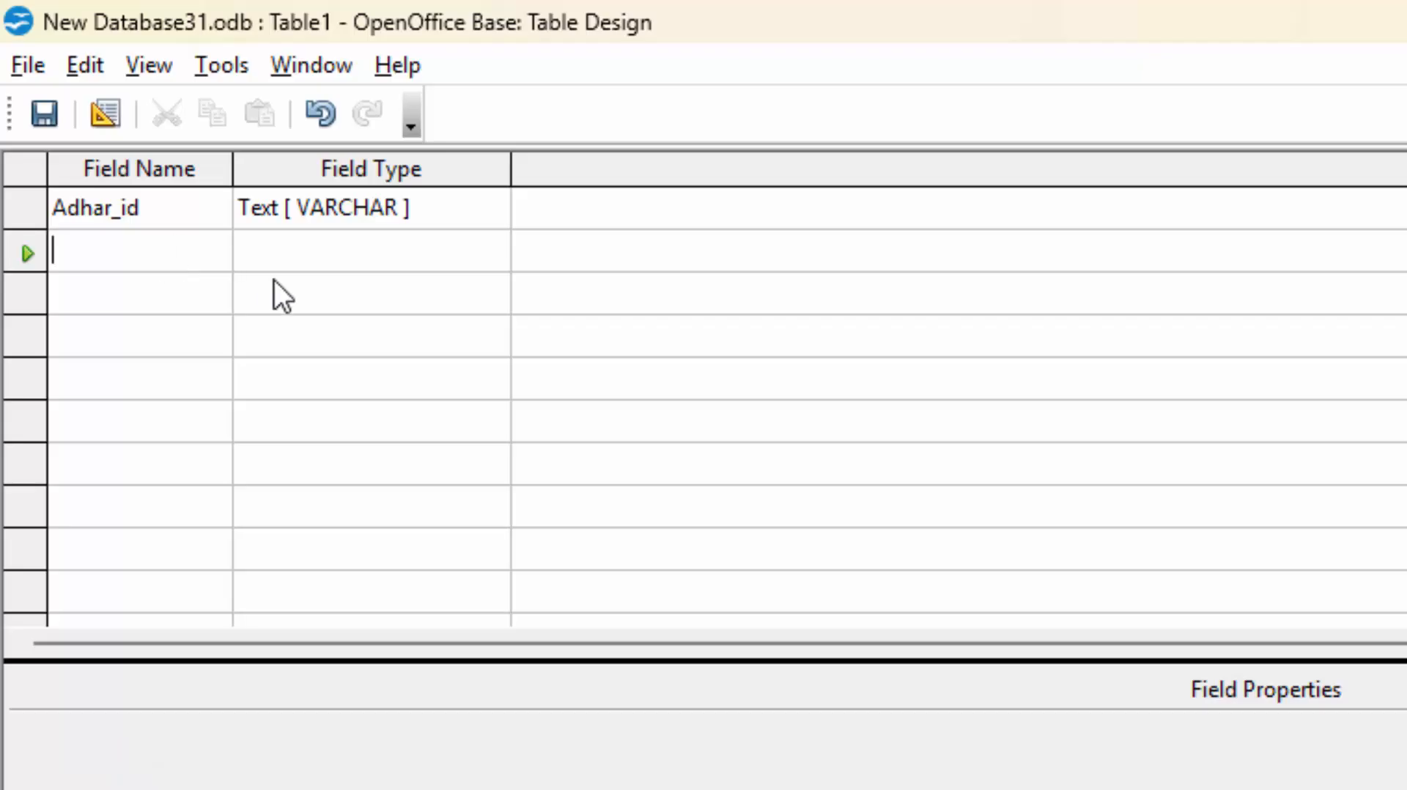
pyautogui.write('Name')
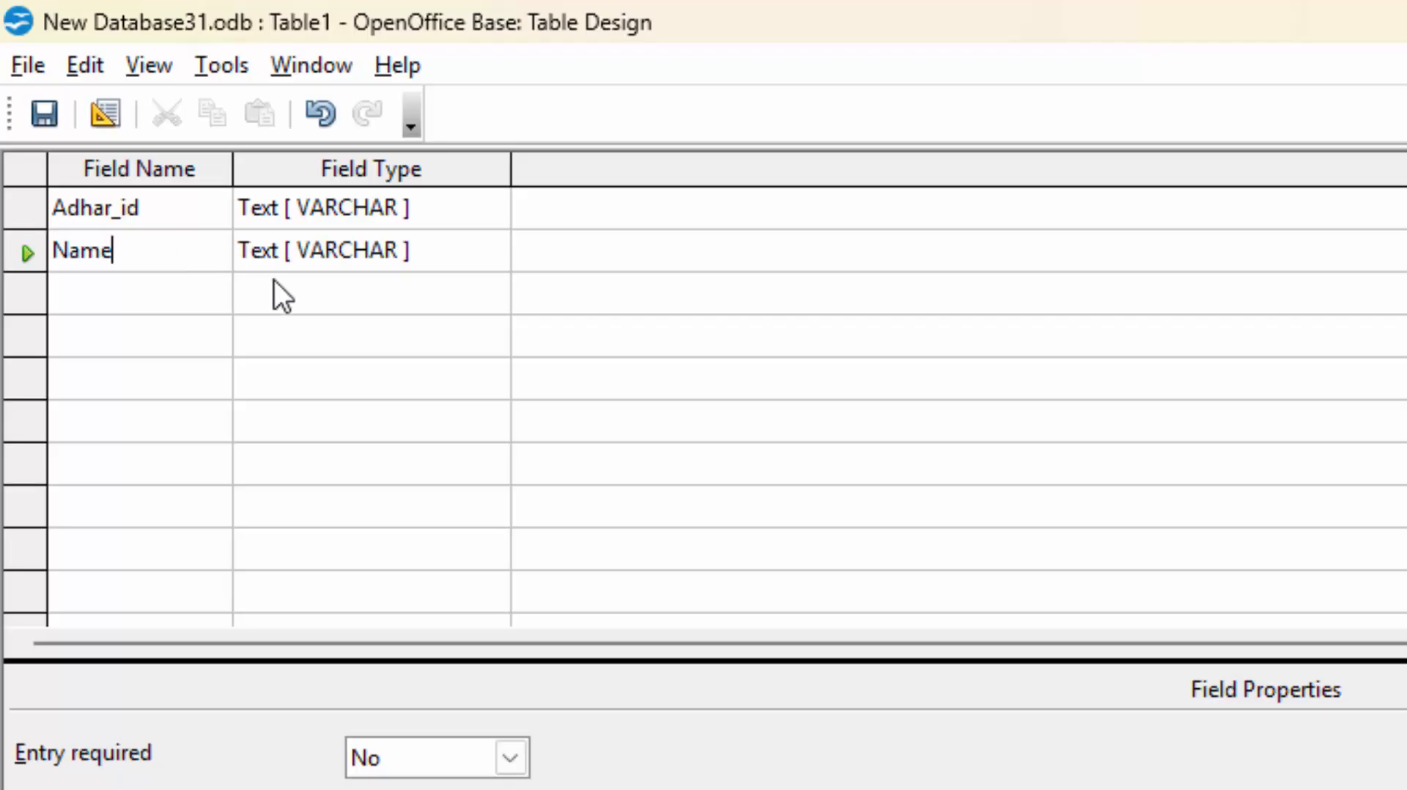
pyautogui.click(168, 292)
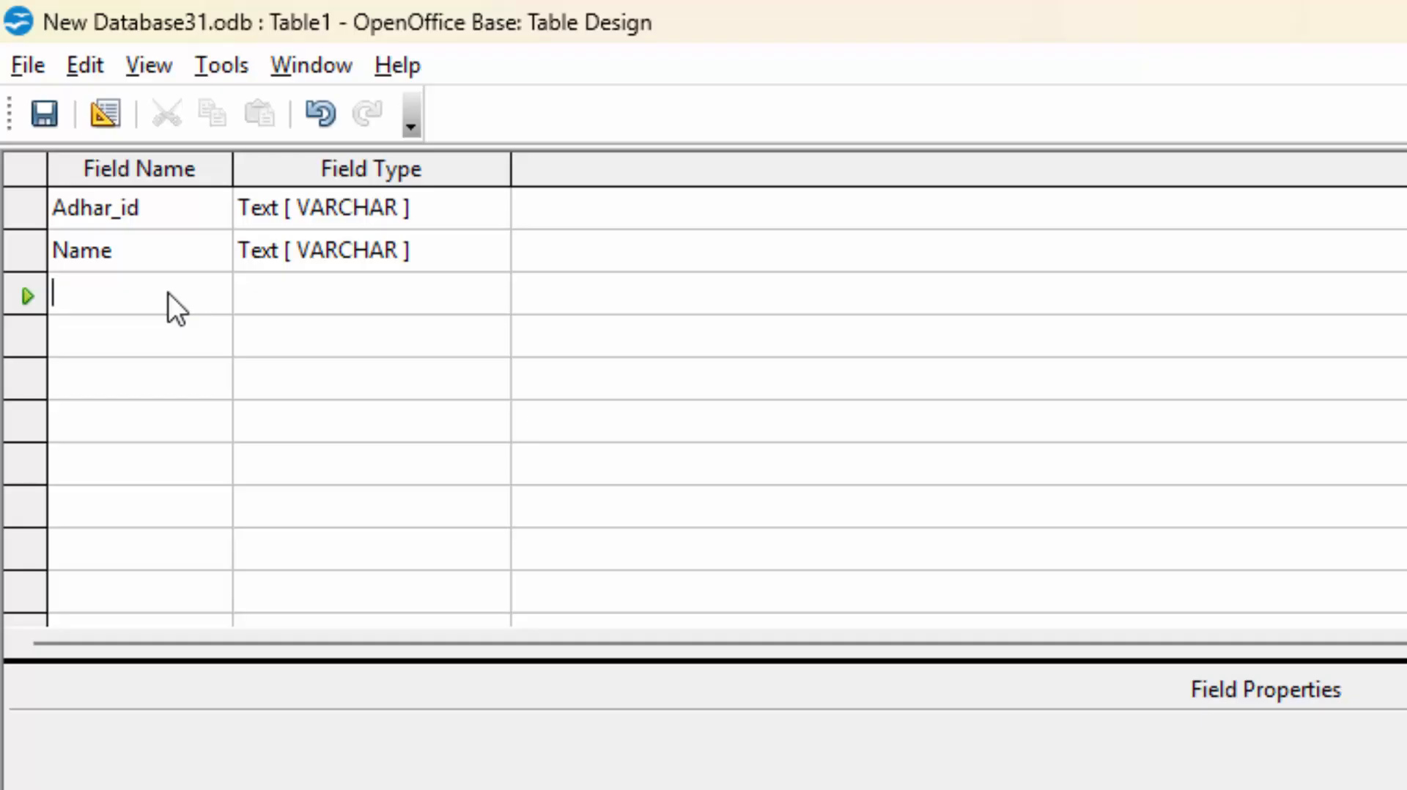
pyautogui.write('2')
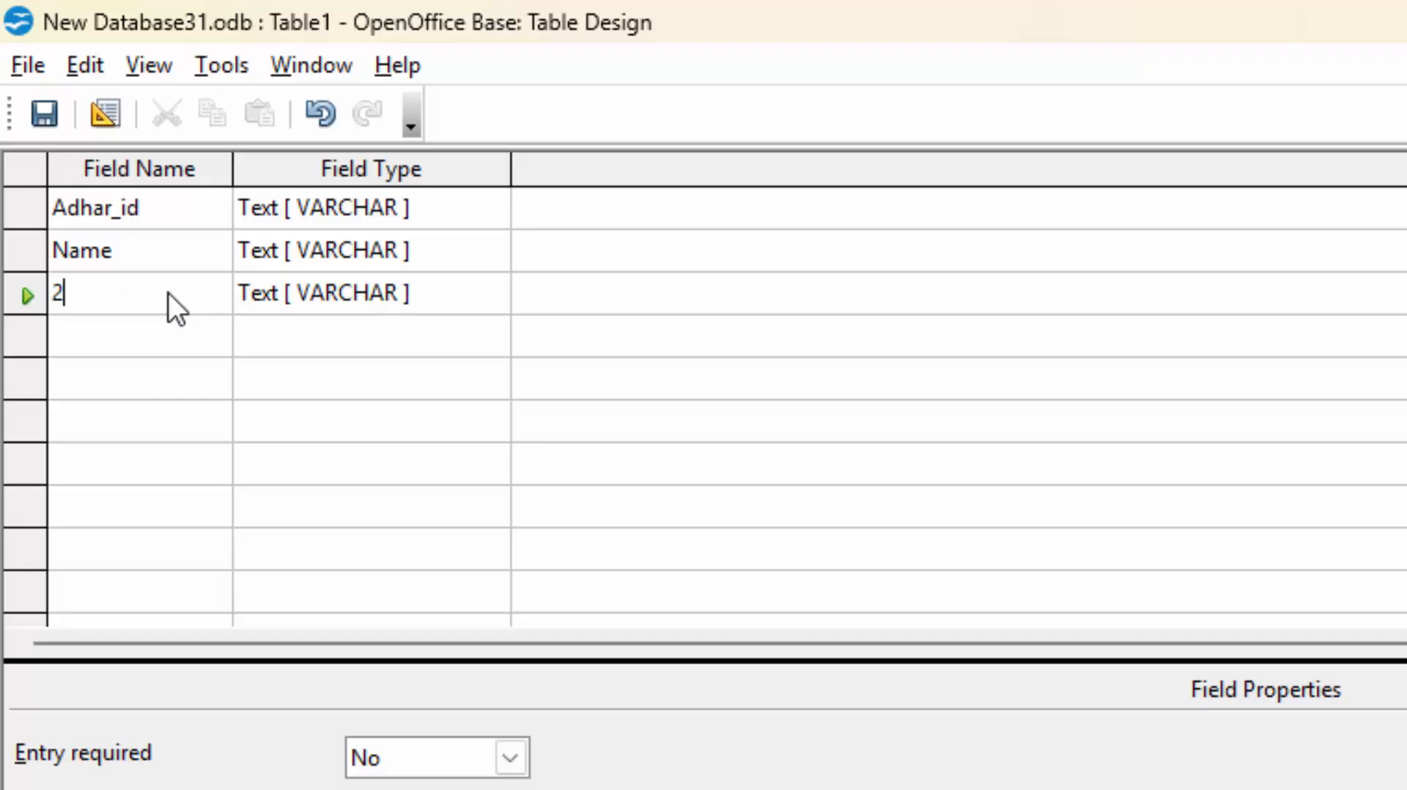
pyautogui.write('024')
# Set field 2024's type to Number [NUMERIC].
pyautogui.click(459, 294)
pyautogui.click(498, 302)
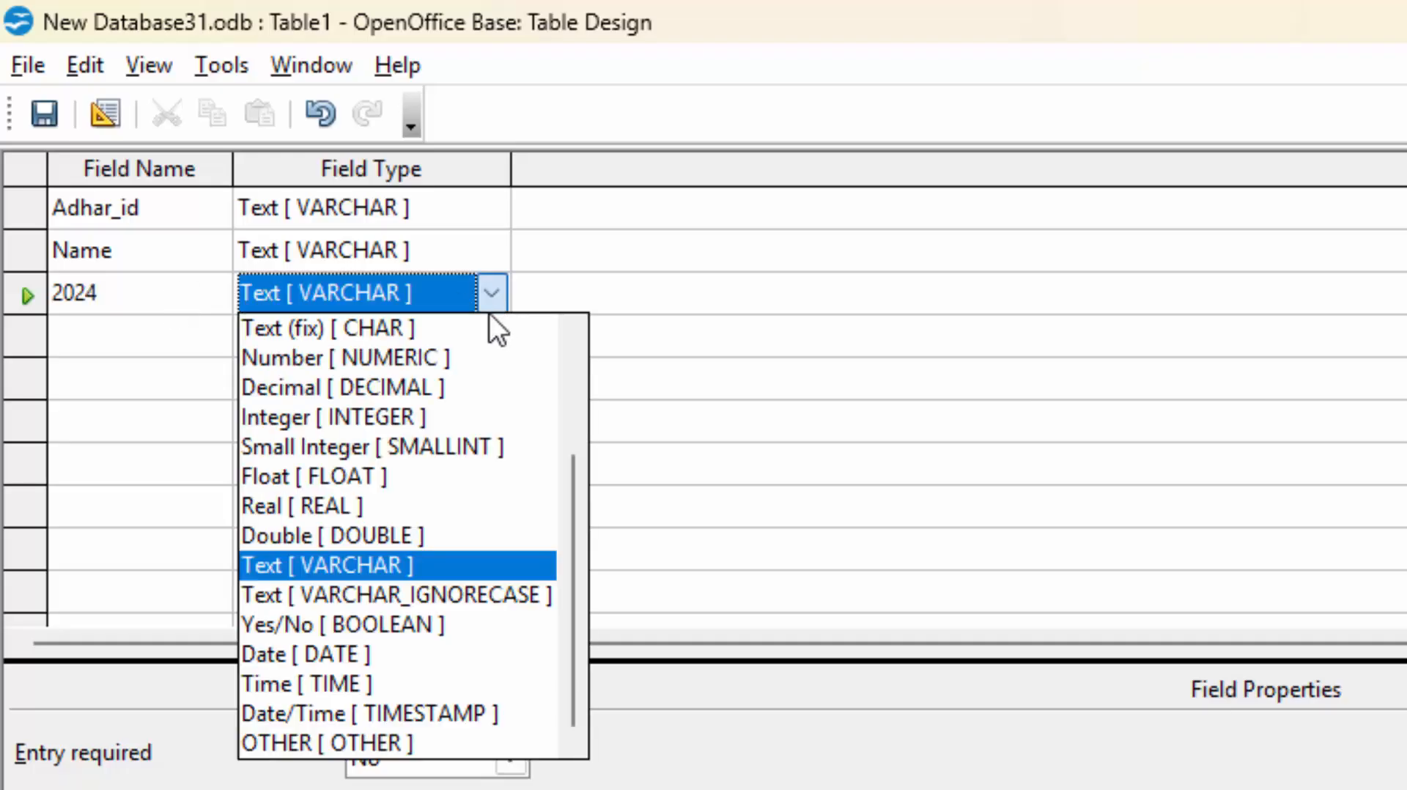
pyautogui.click(455, 358)
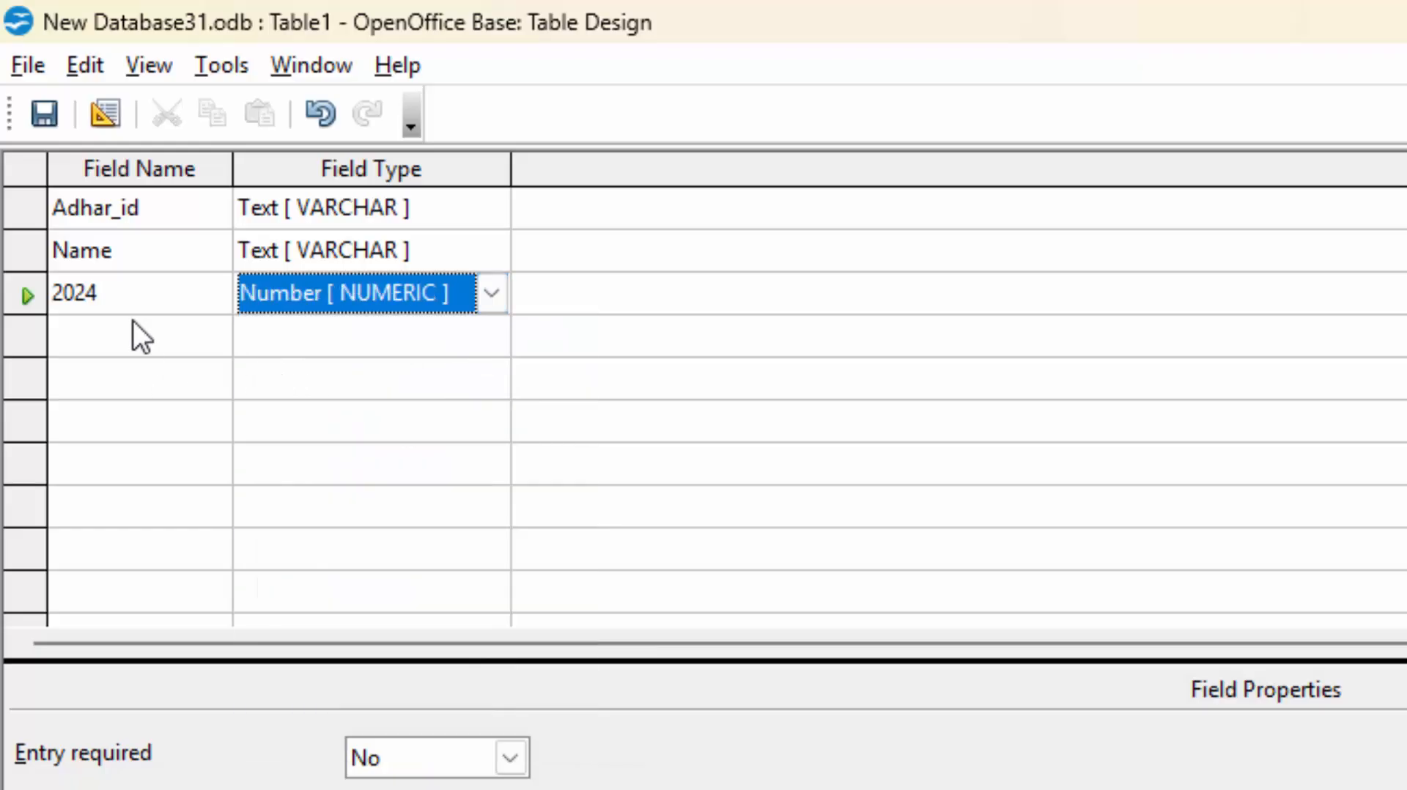
# Add a fourth field 2025 with type Integer [INTEGER].
pyautogui.click(138, 339)
pyautogui.write('2')
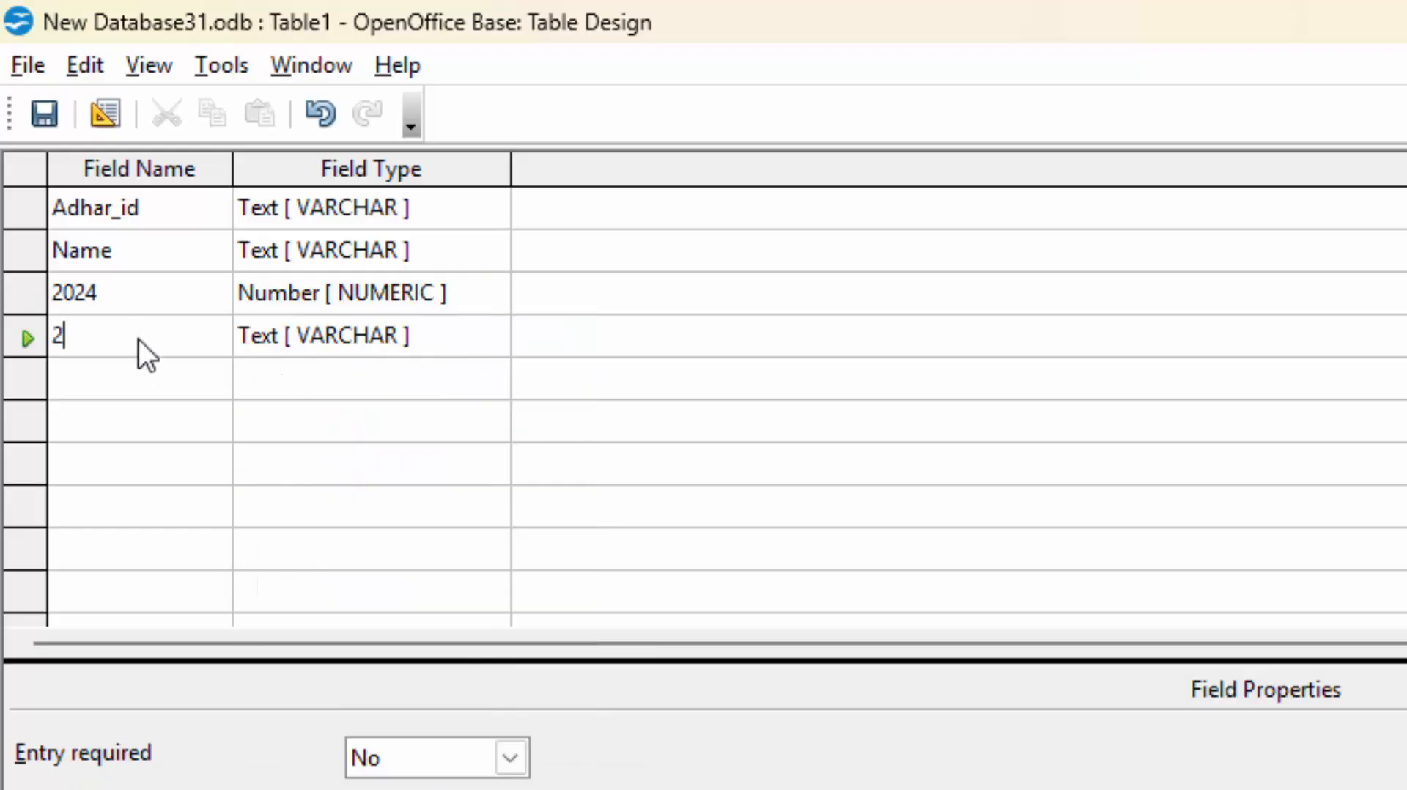
pyautogui.write('025')
pyautogui.click(476, 336)
pyautogui.click(492, 335)
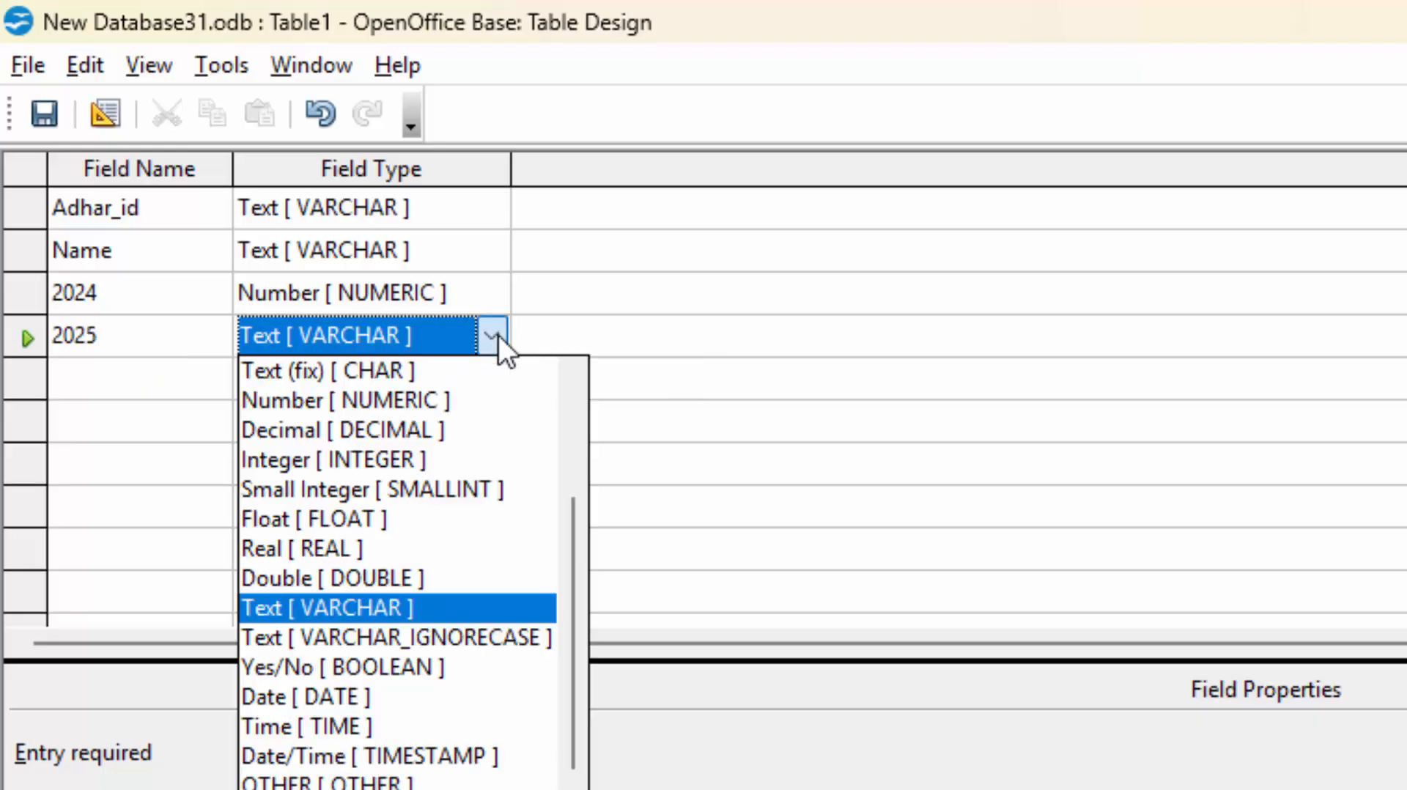
pyautogui.click(394, 460)
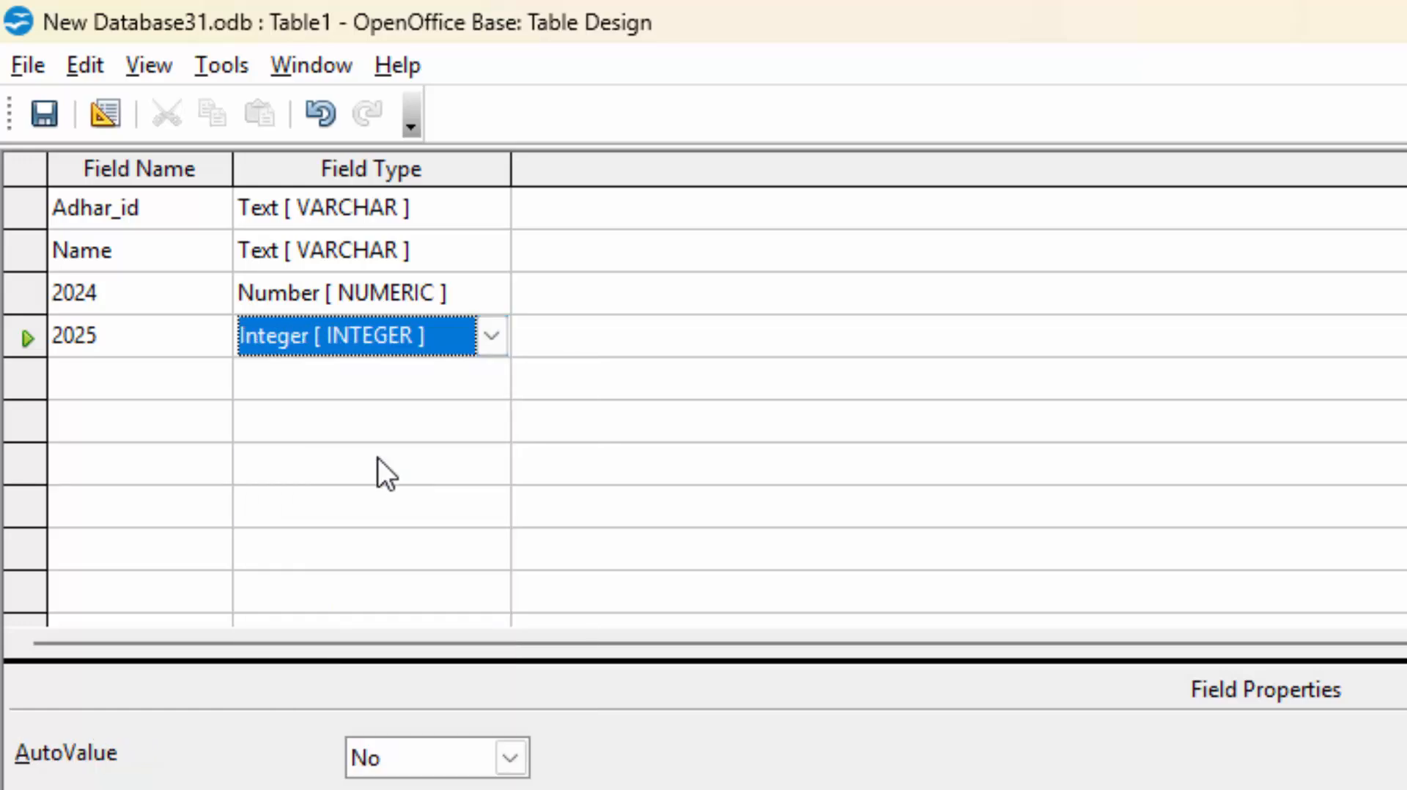
pyautogui.click(126, 375)
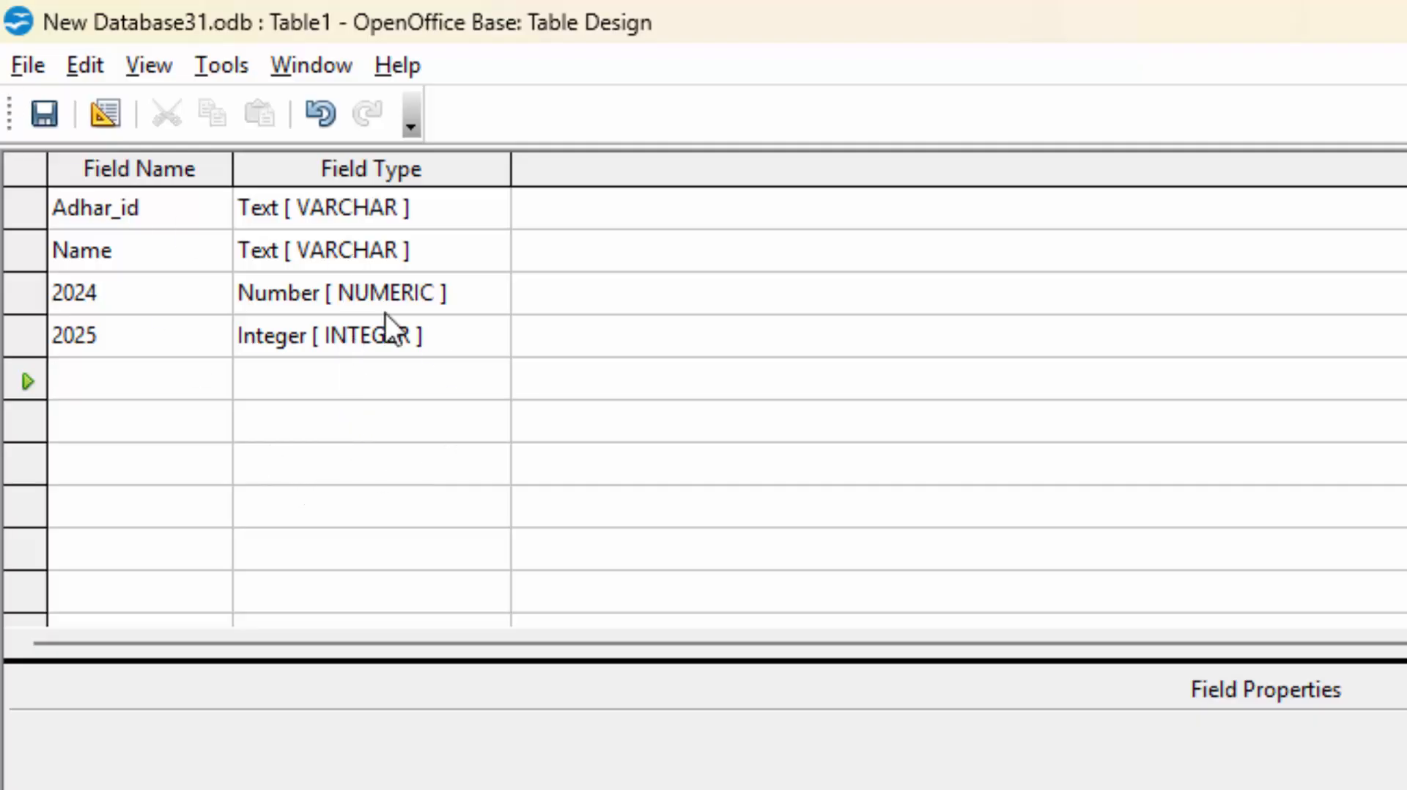
pyautogui.click(37, 117)
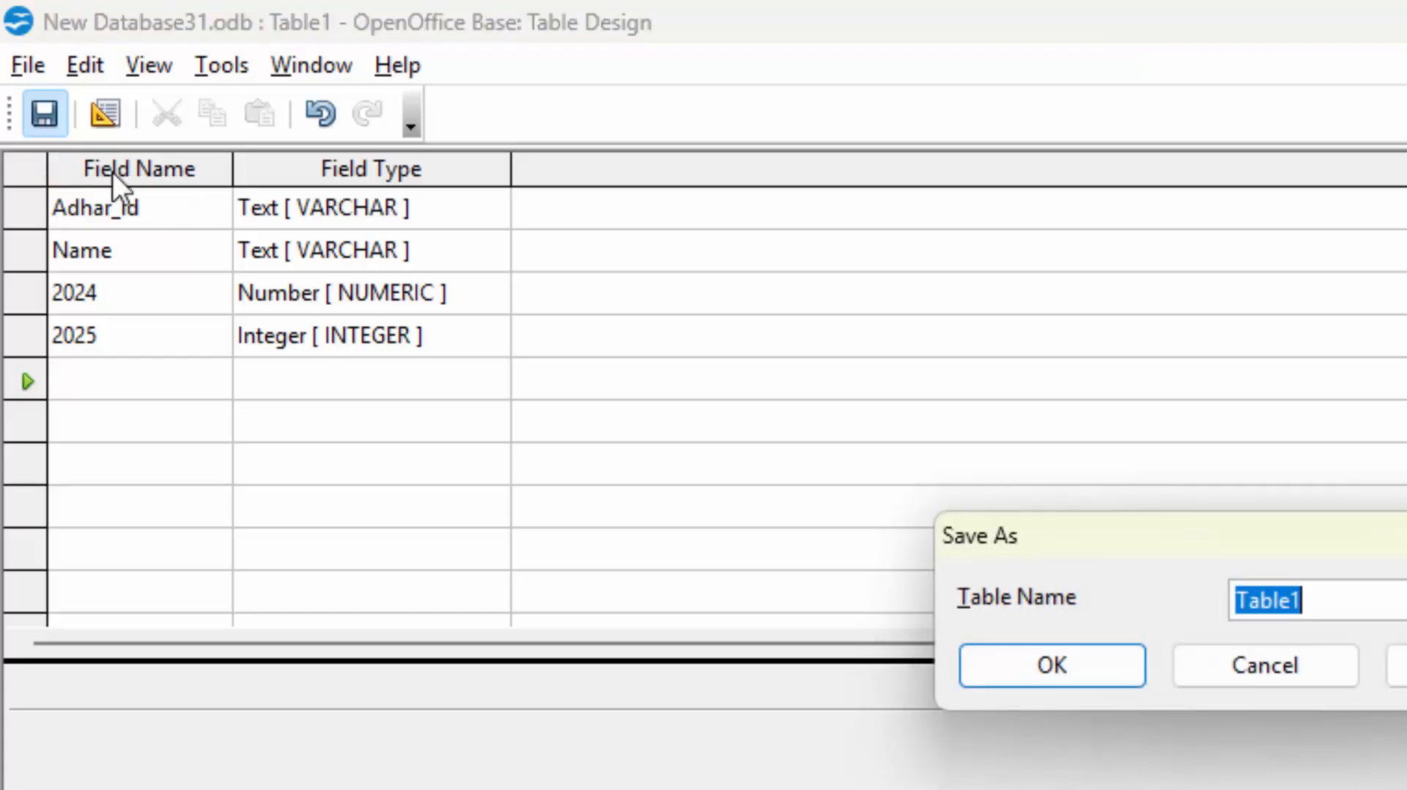
pyautogui.moveTo(1187, 542); pyautogui.dragTo(921, 233)
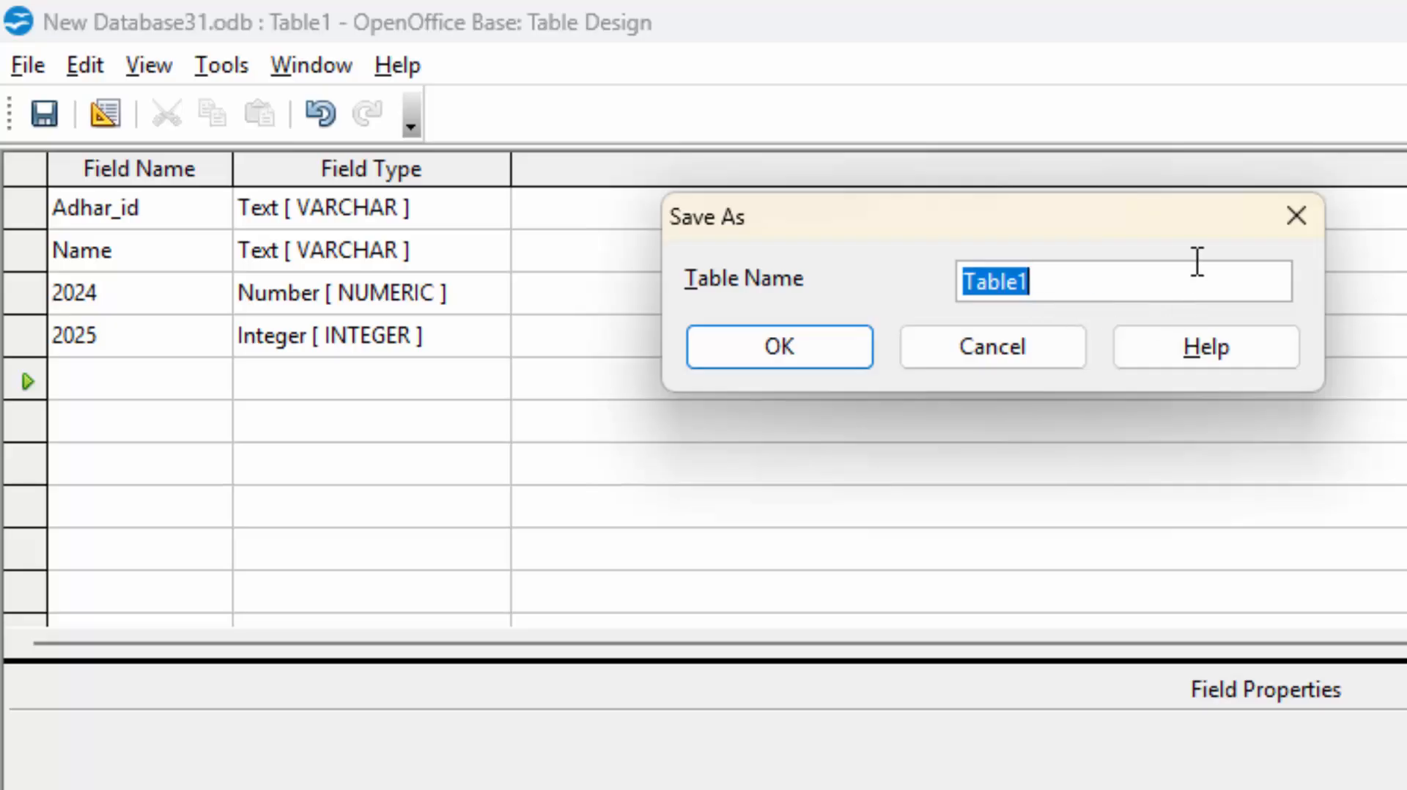
pyautogui.click(1106, 289)
pyautogui.doubleClick(1099, 296)
pyautogui.press('BackSpace')
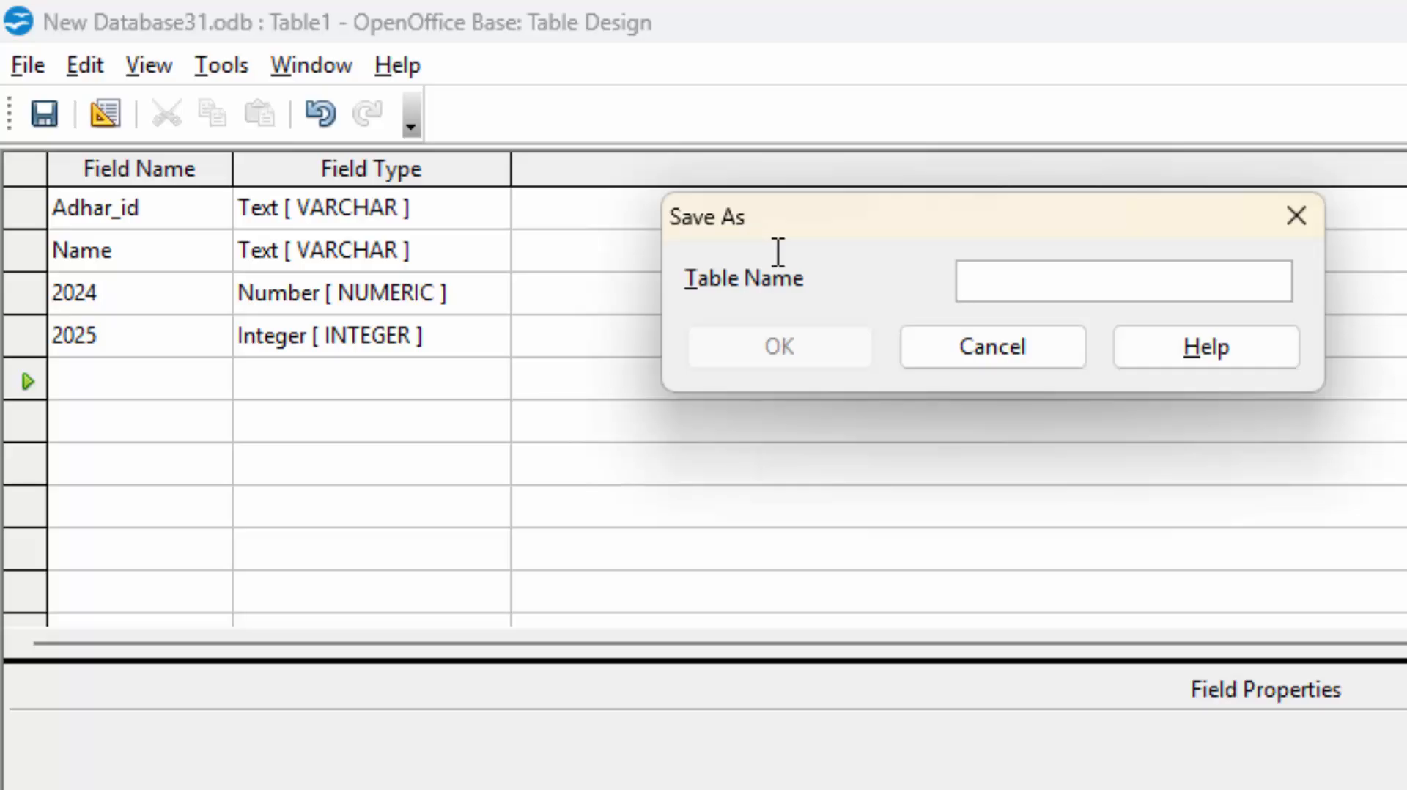
pyautogui.write('Popu')
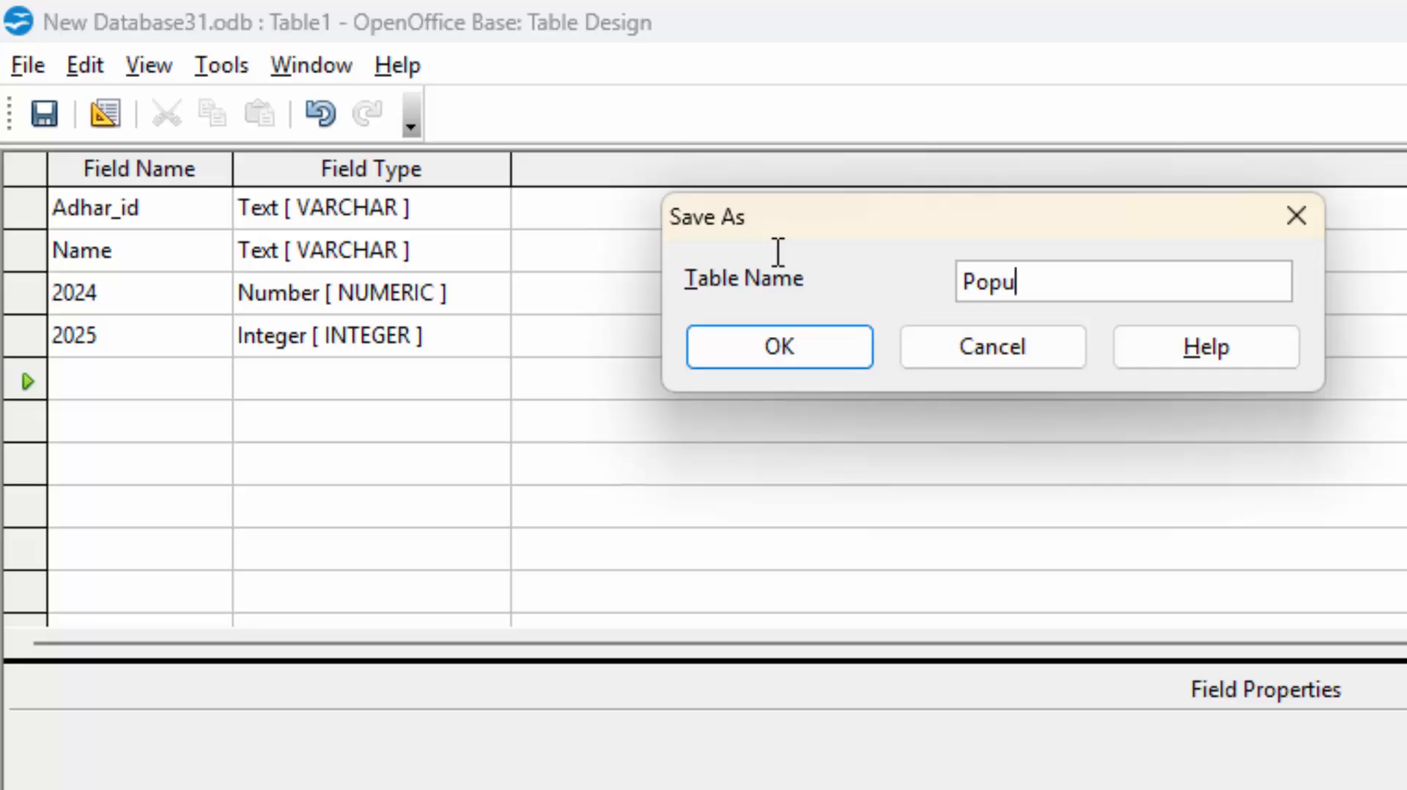
pyautogui.write('lation')
pyautogui.click(810, 332)
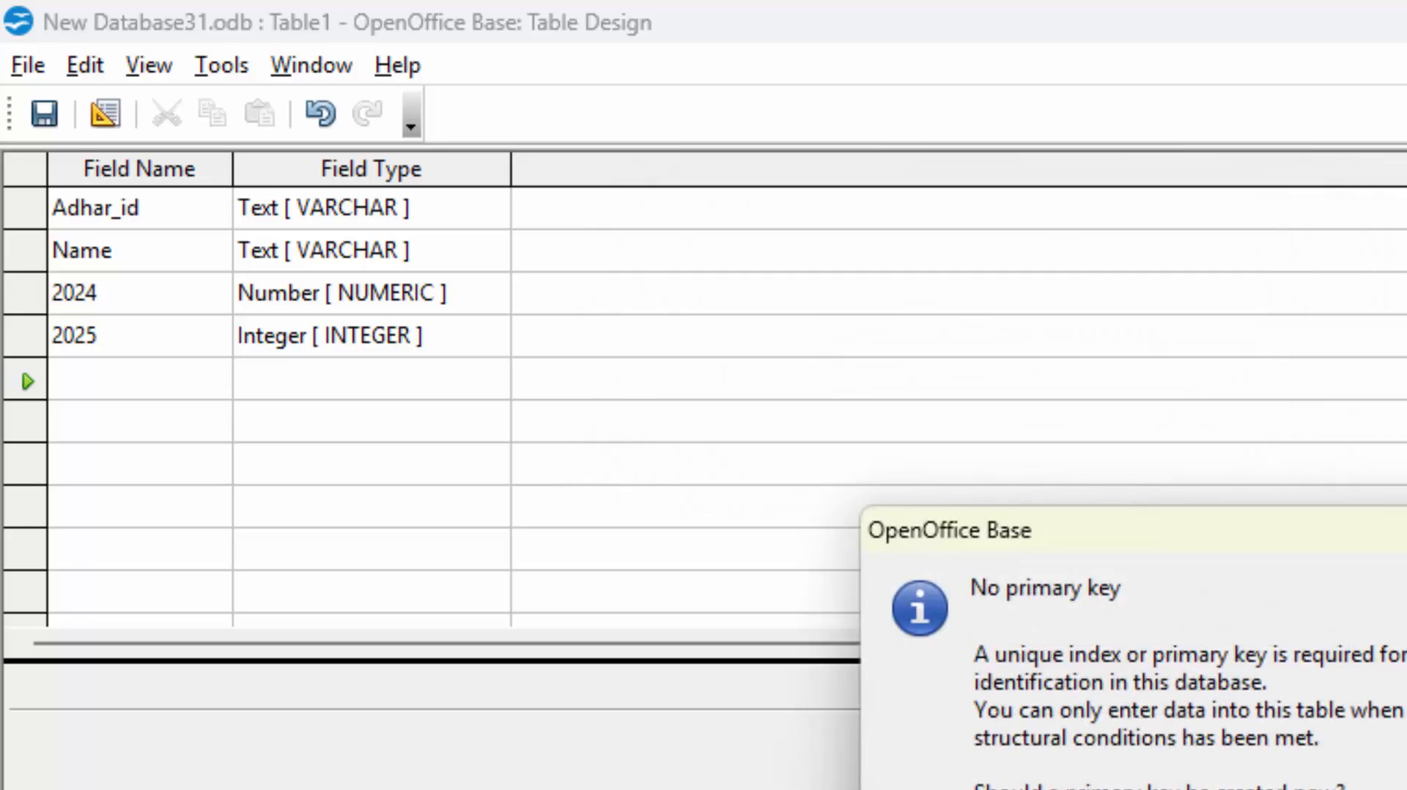
pyautogui.press('Escape')
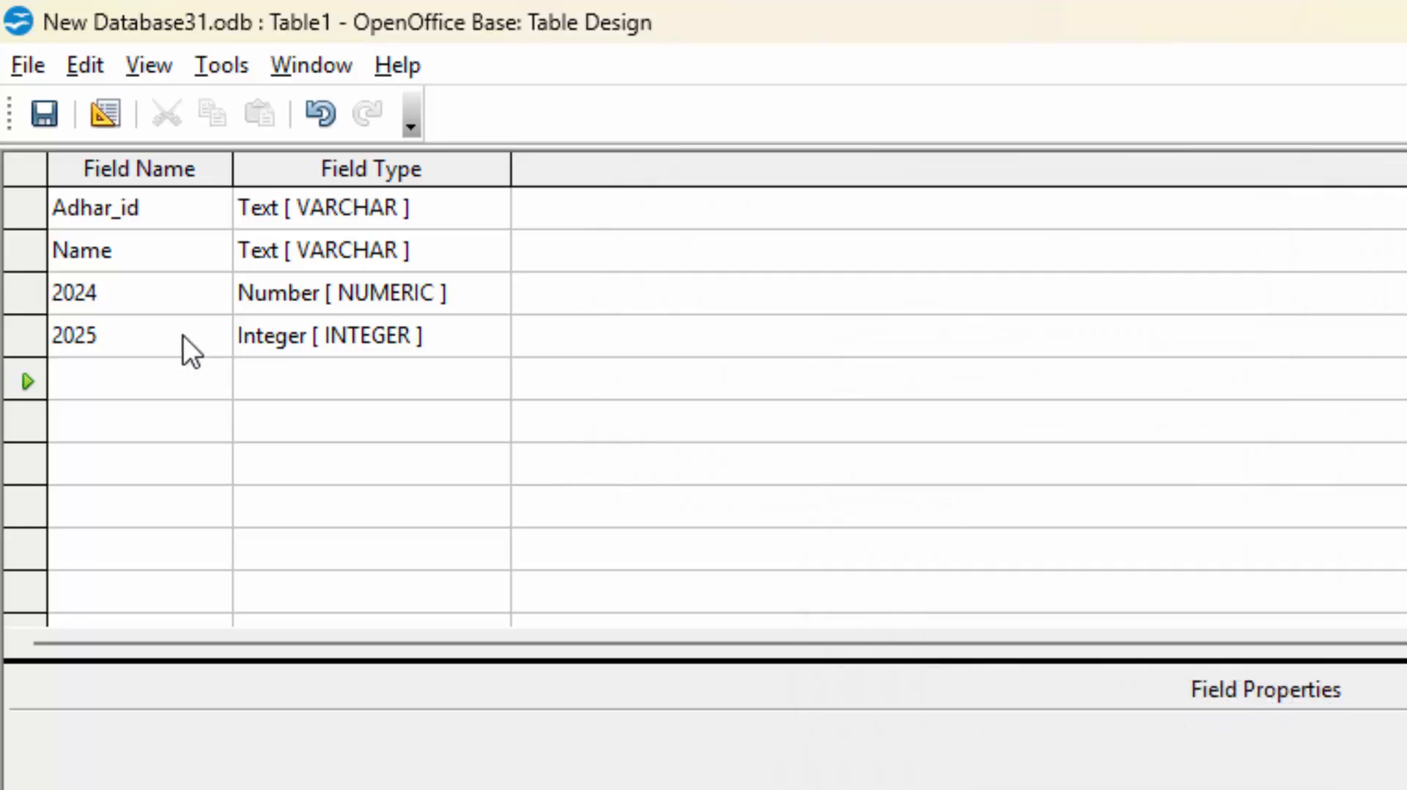
# Make Adhar_id the primary key, save the table as Population, and close the design.
pyautogui.rightClick(34, 209)
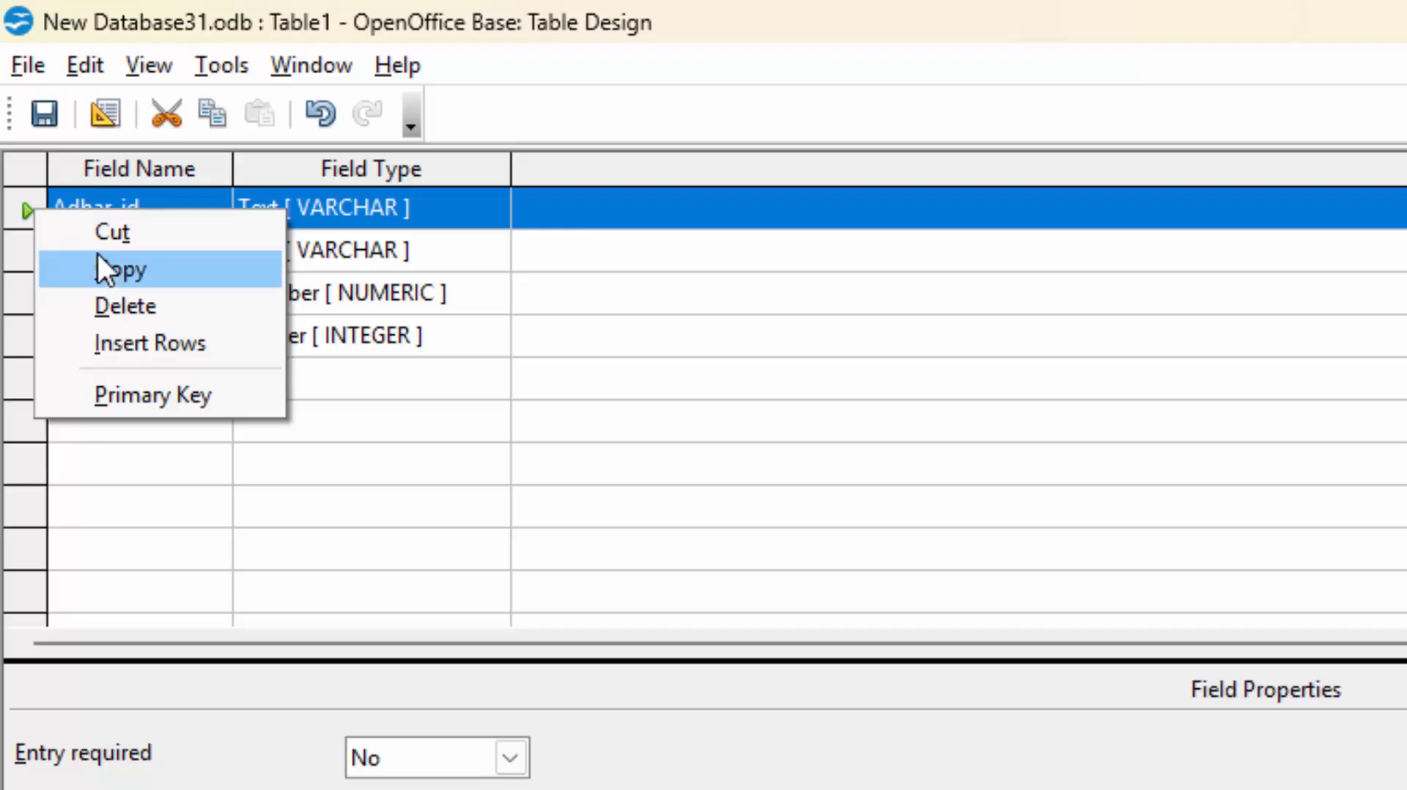
pyautogui.click(181, 397)
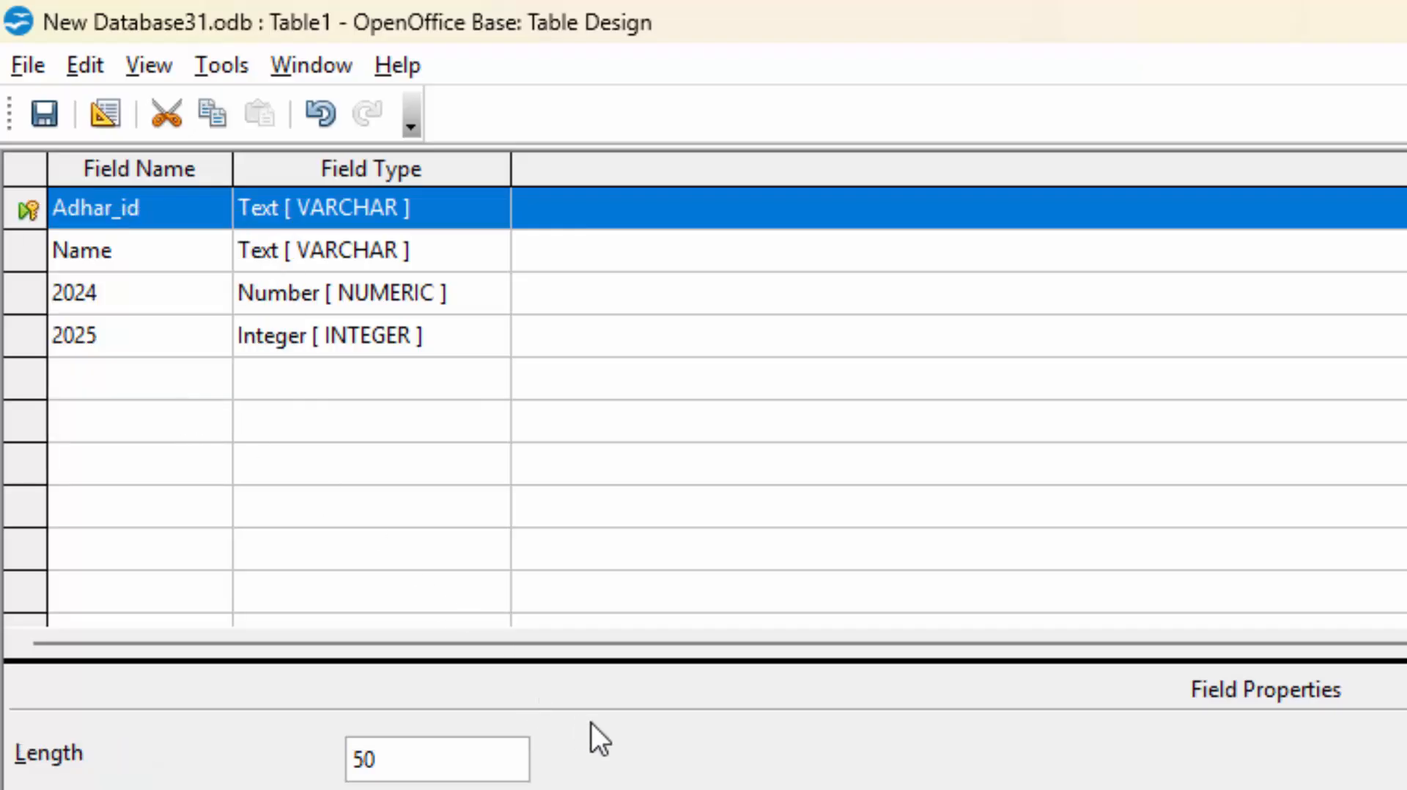
pyautogui.click(54, 119)
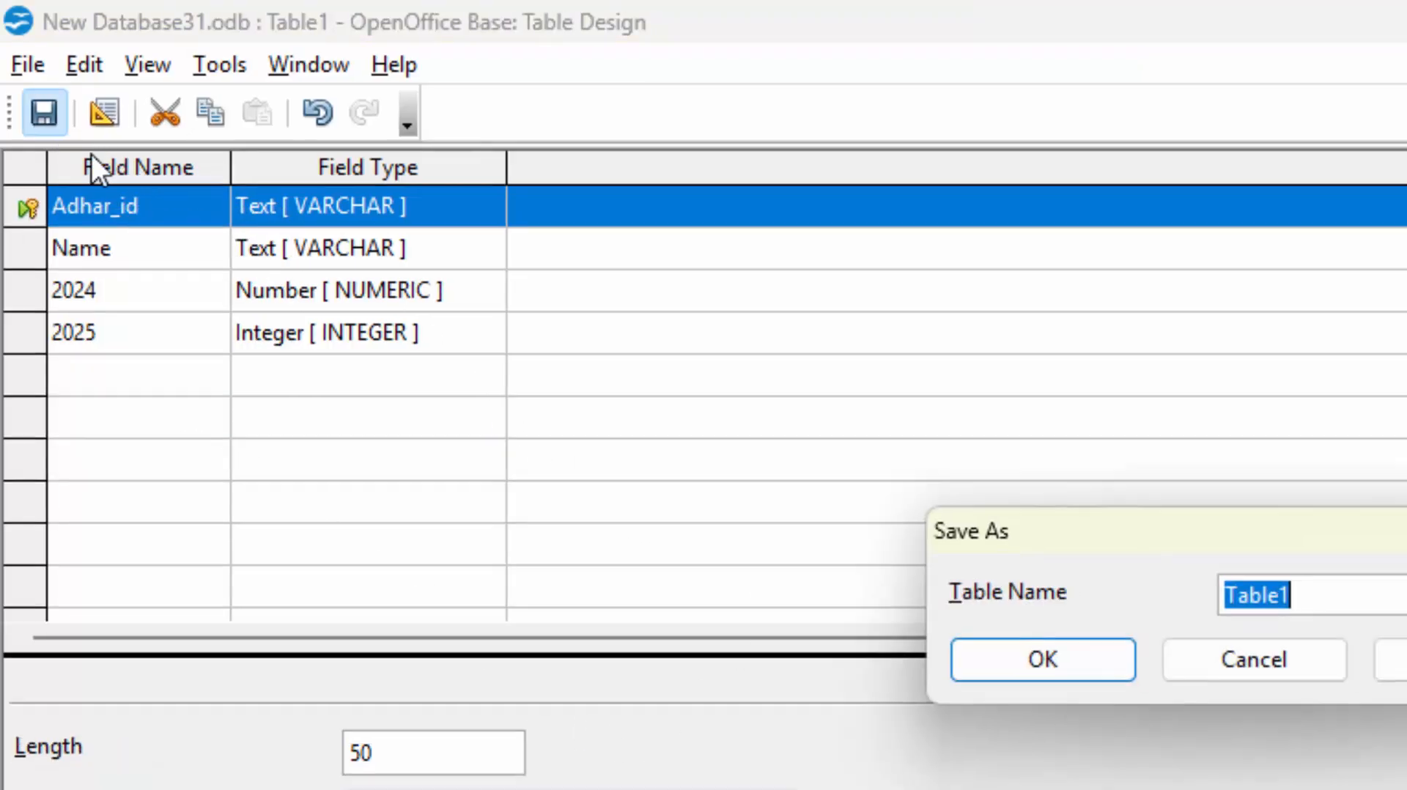
pyautogui.press('BackSpace')
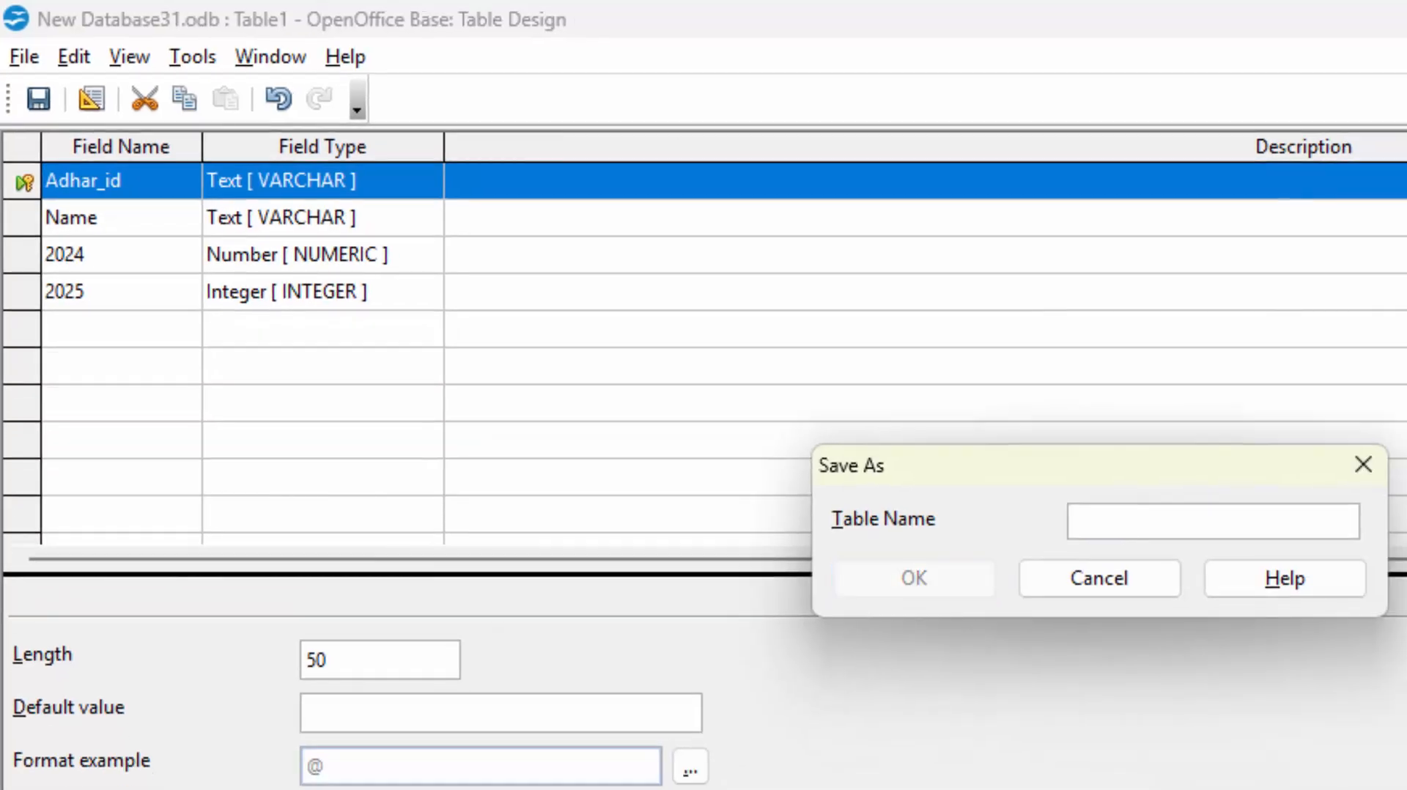
pyautogui.write('Popula')
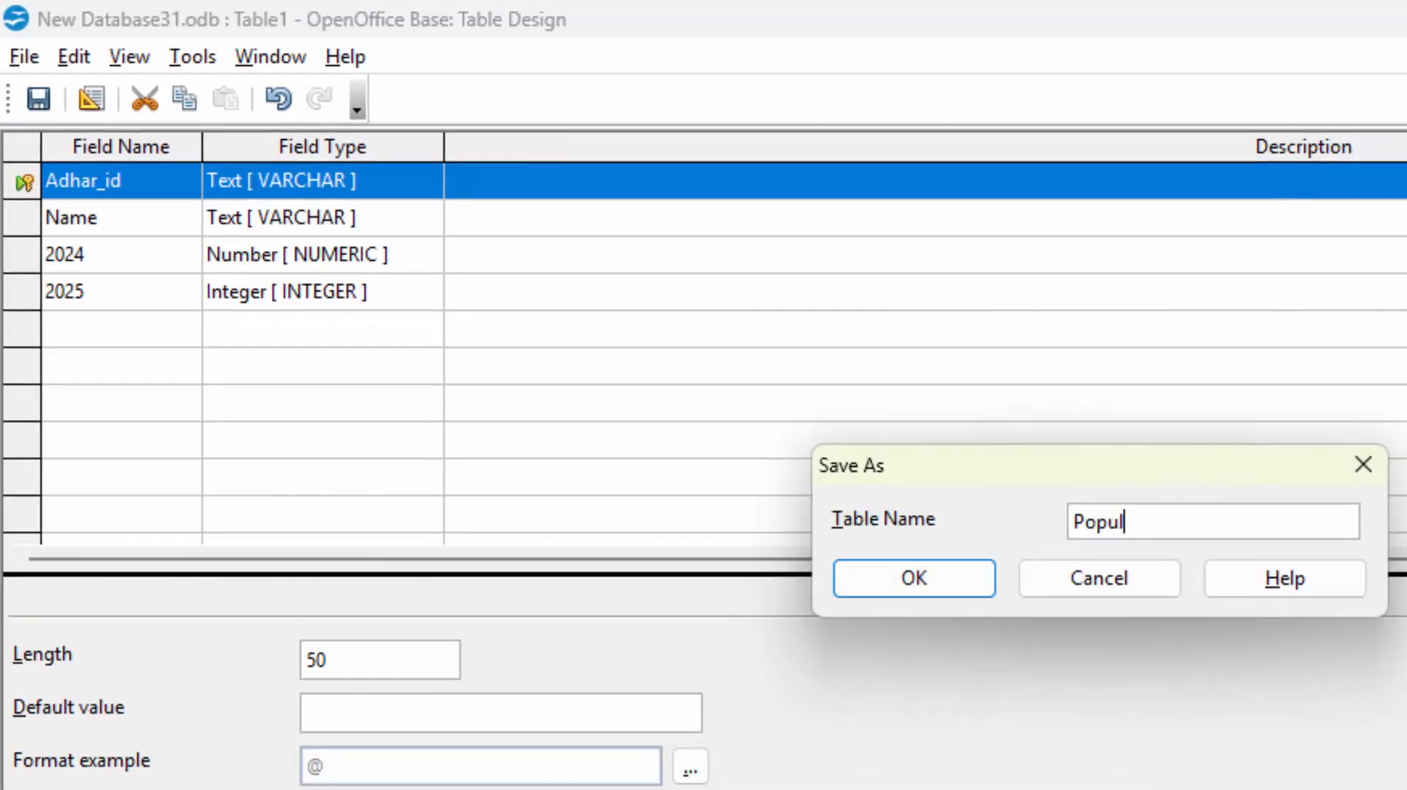
pyautogui.write('tion')
pyautogui.press('Return')
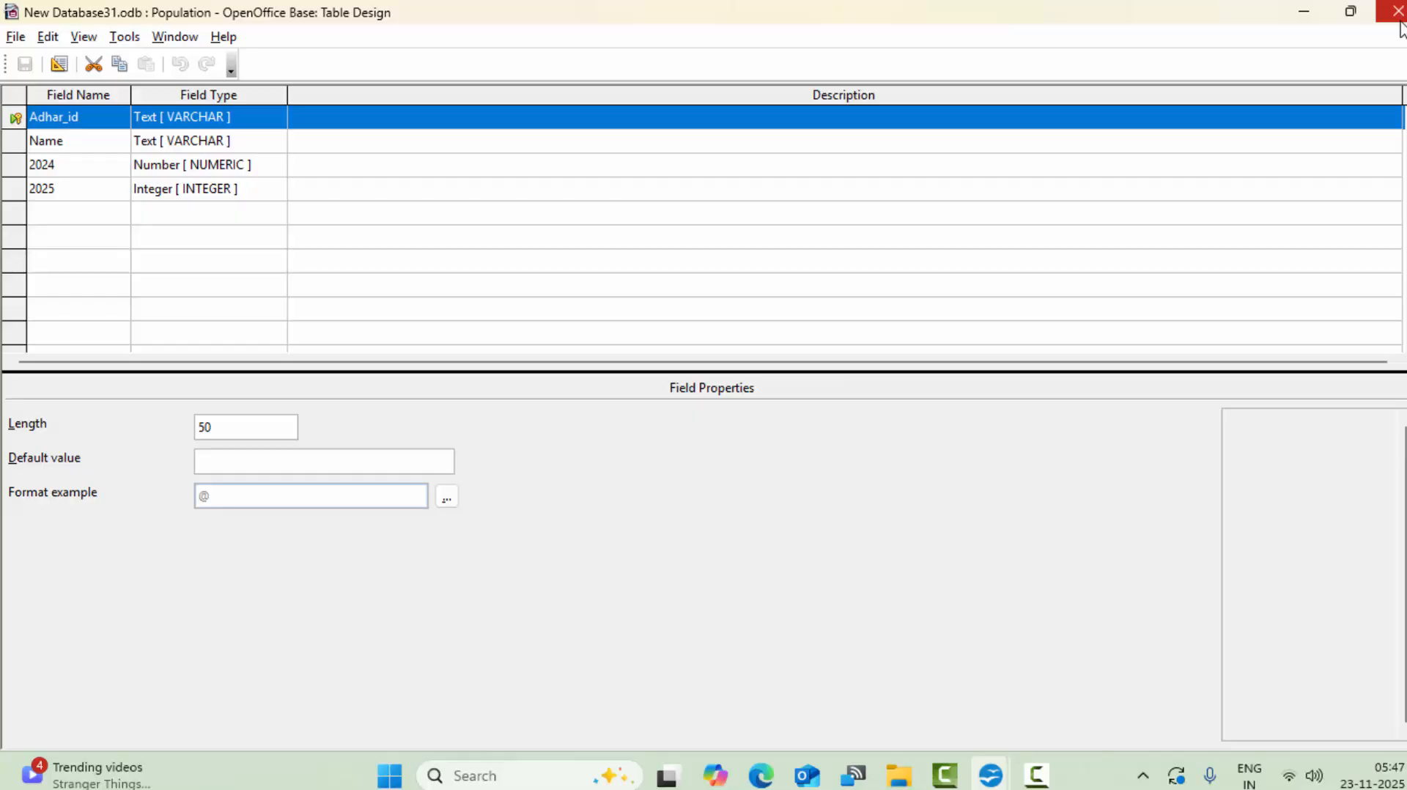
pyautogui.click(1398, 14)
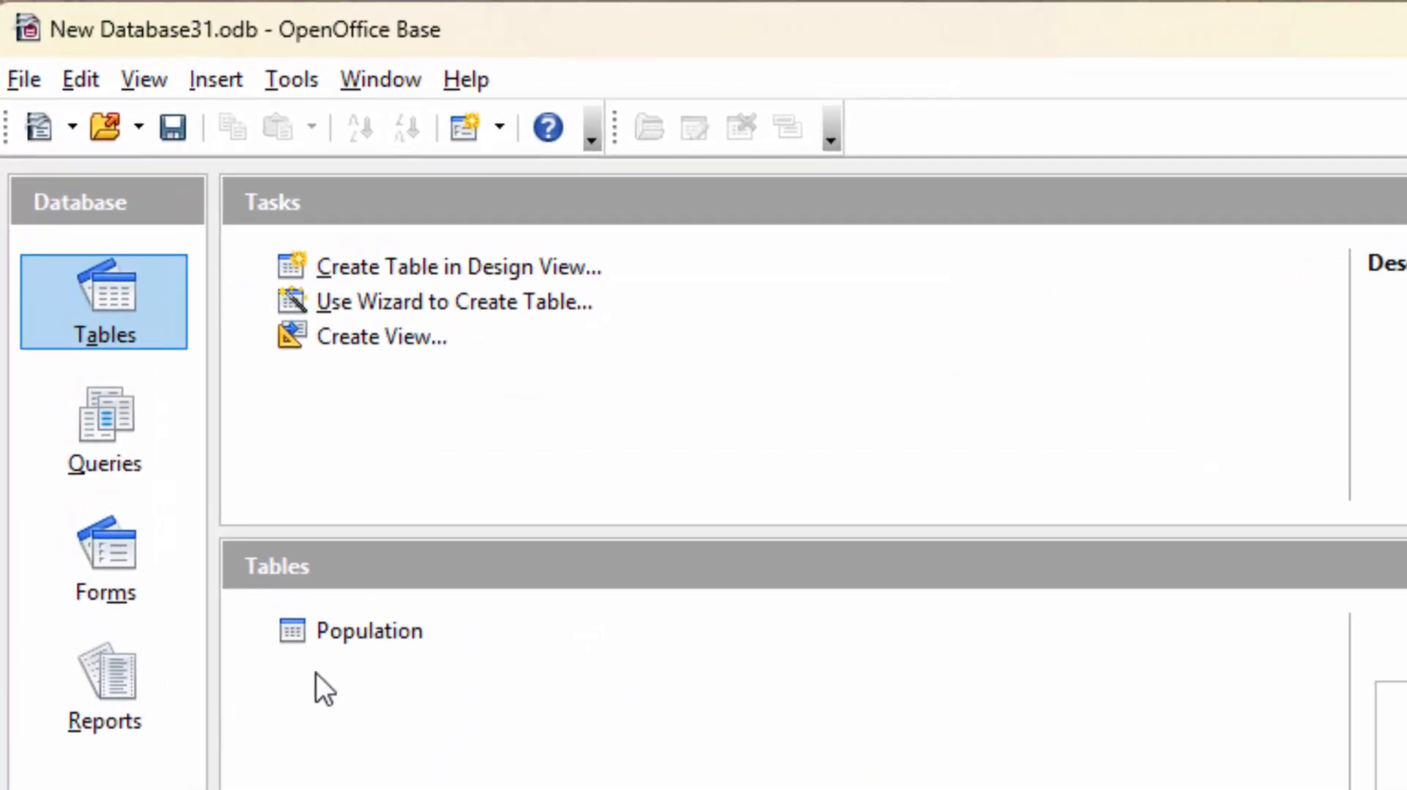
# Open Population and enter the first household's ID, name, and counts 4 (2024) and 5 (2025).
pyautogui.doubleClick(337, 643)
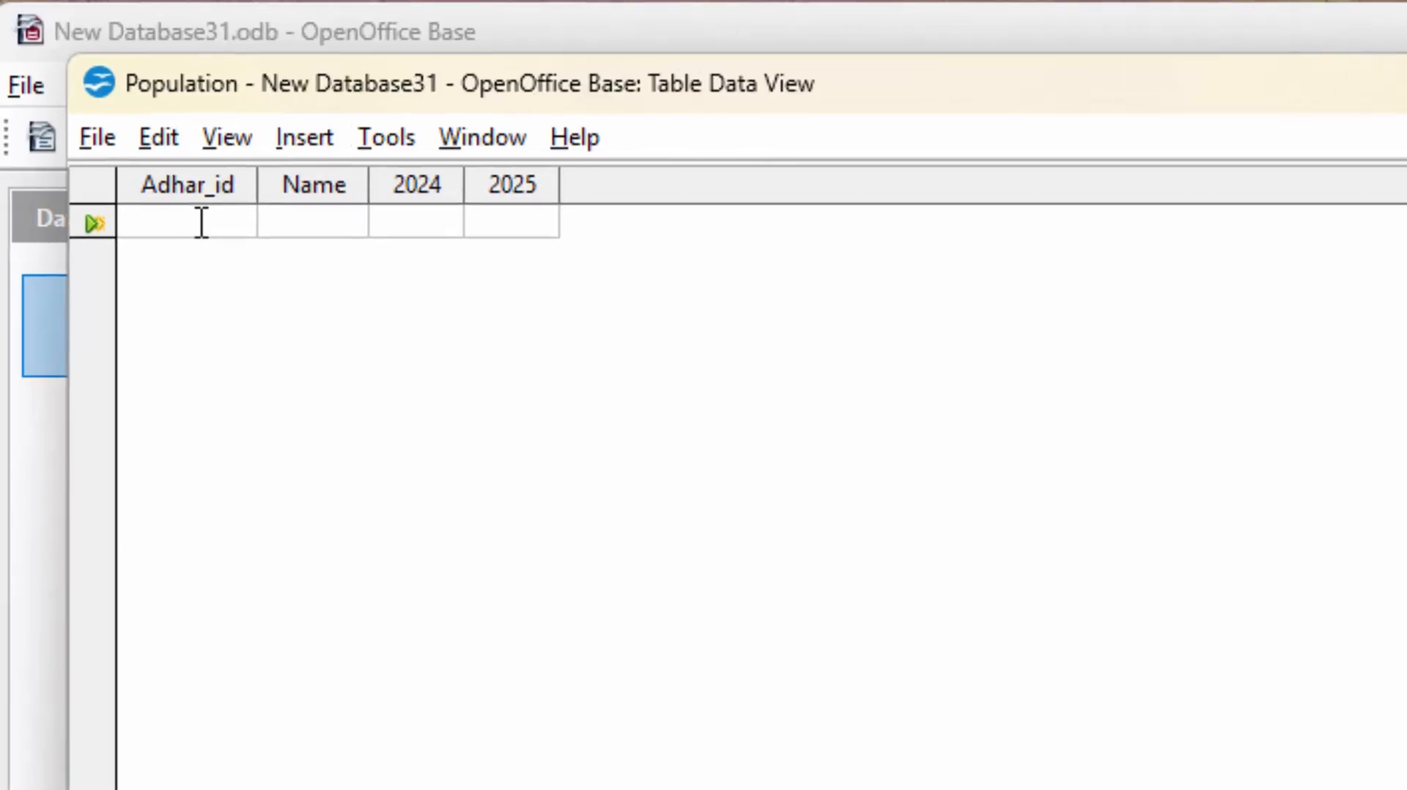
pyautogui.write('54647647476474')
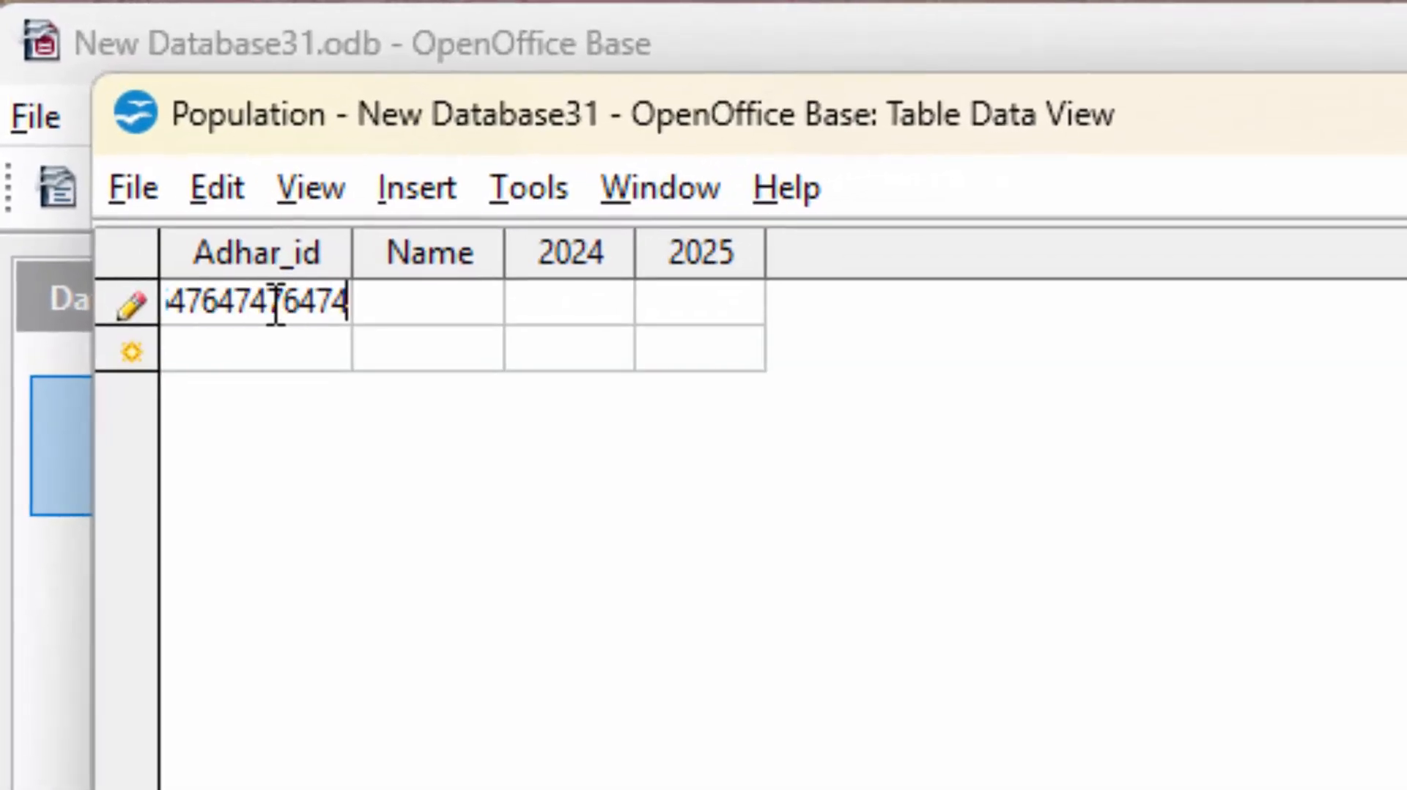
pyautogui.click(407, 301)
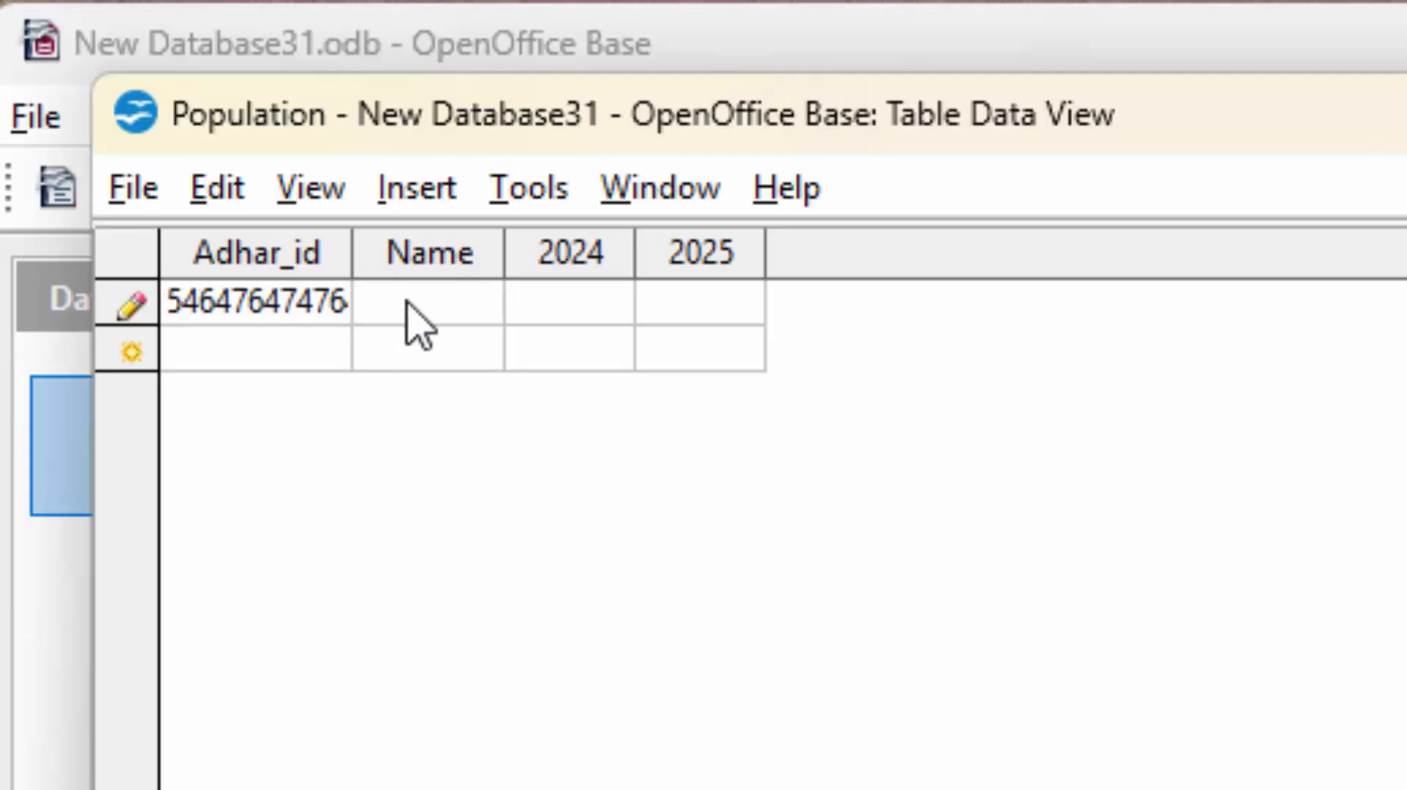
pyautogui.write('Ram')
pyautogui.press('Tab')
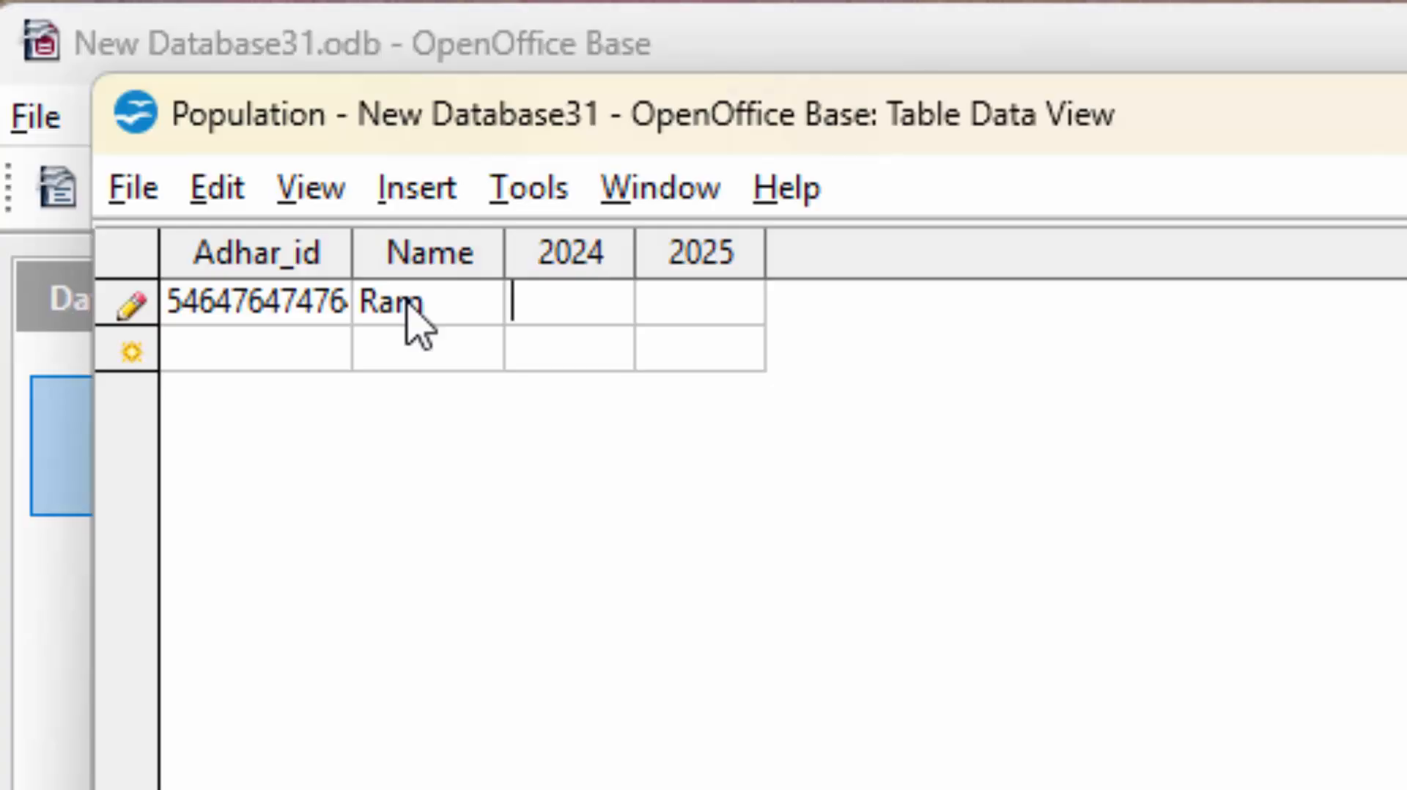
pyautogui.write('4')
pyautogui.press('Tab')
pyautogui.write('5')
pyautogui.press('Tab')
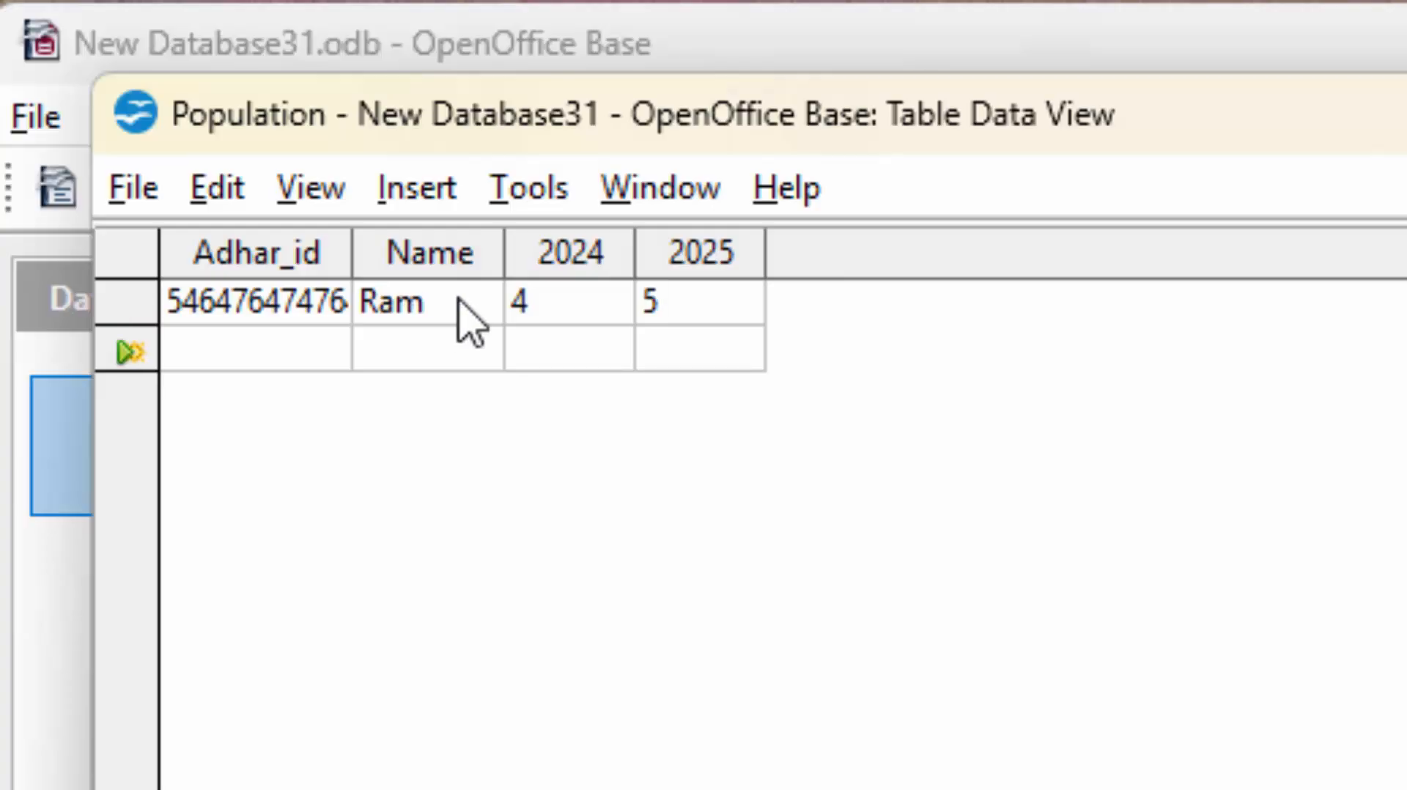
# Add the second household's ID and name with counts 3 (2024) and 4 (2025).
pyautogui.write('447467')
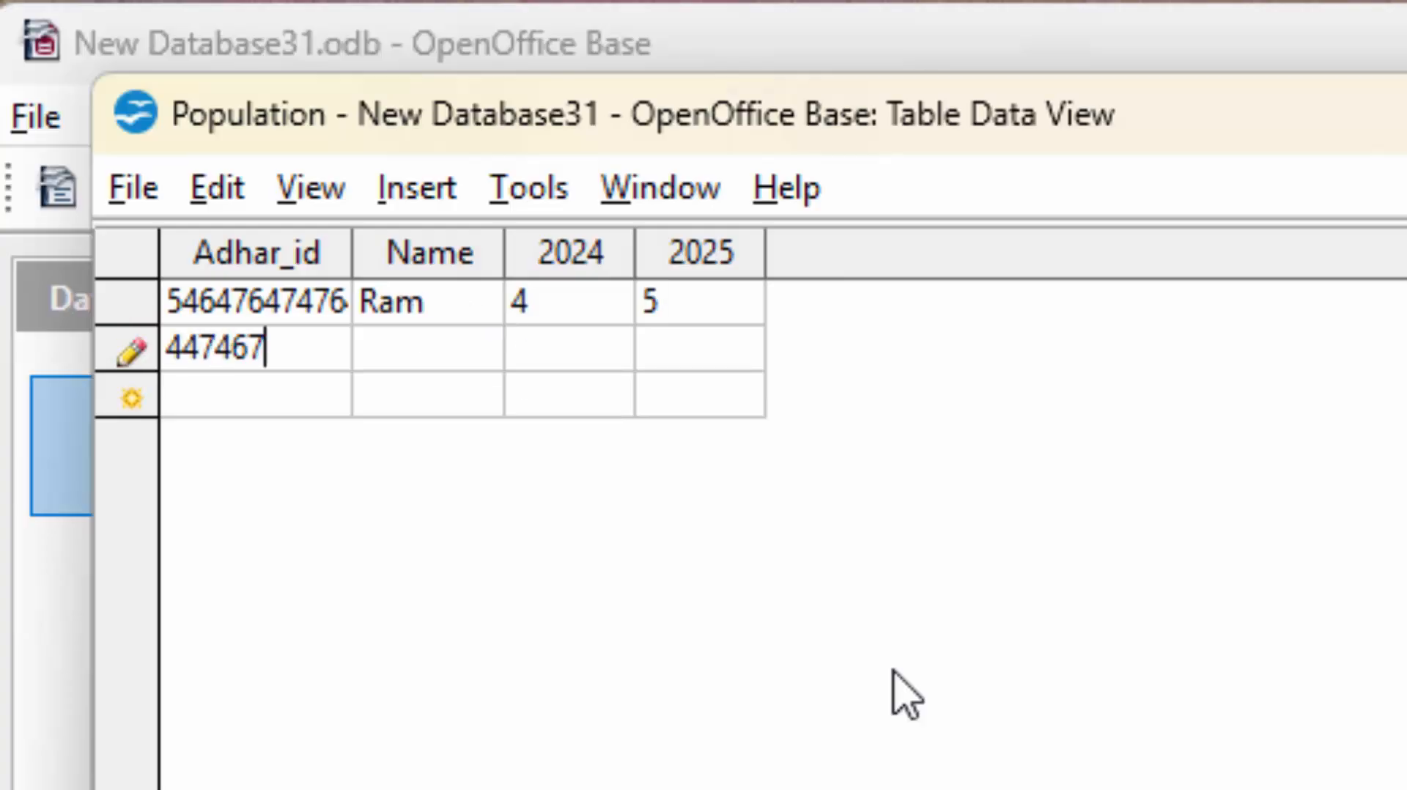
pyautogui.write('46446764')
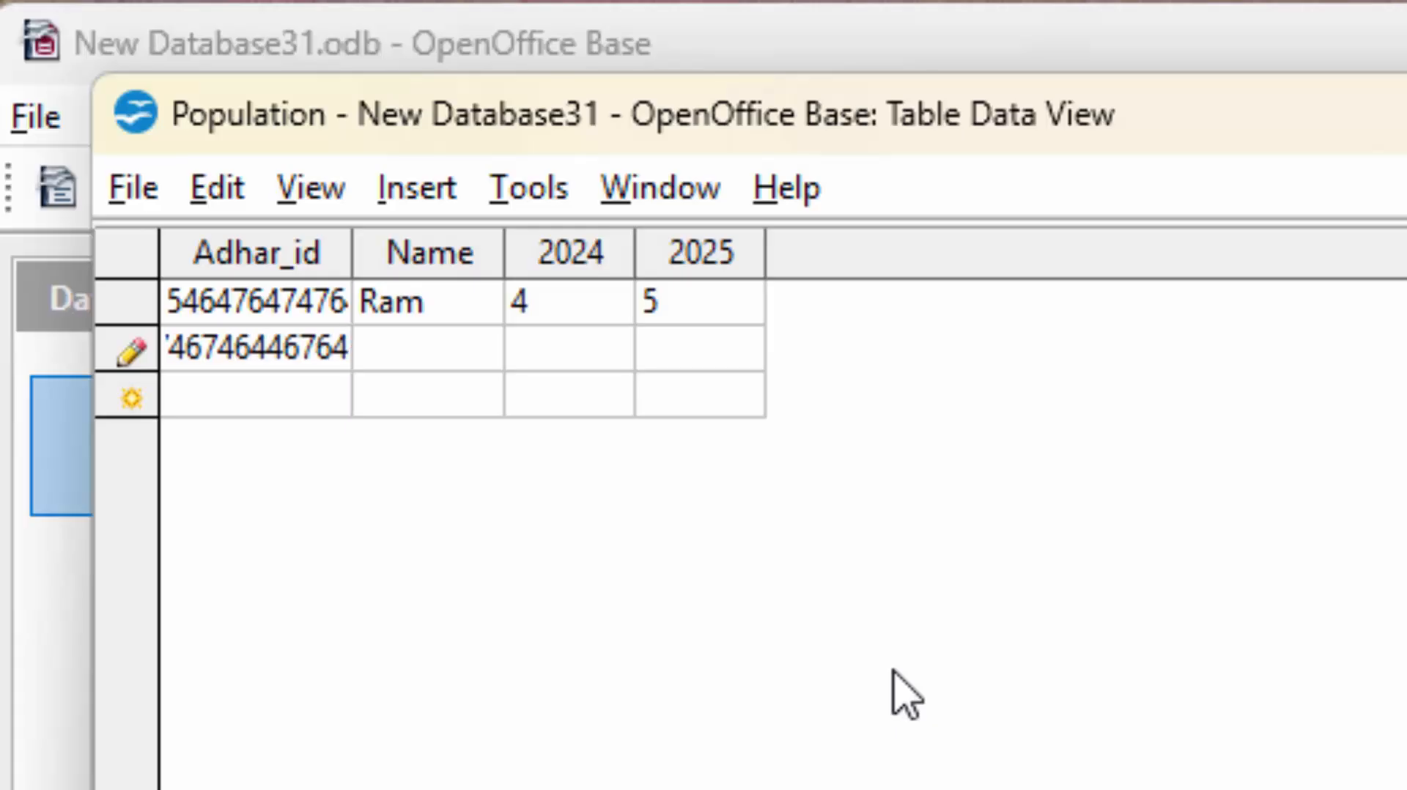
pyautogui.press('Tab')
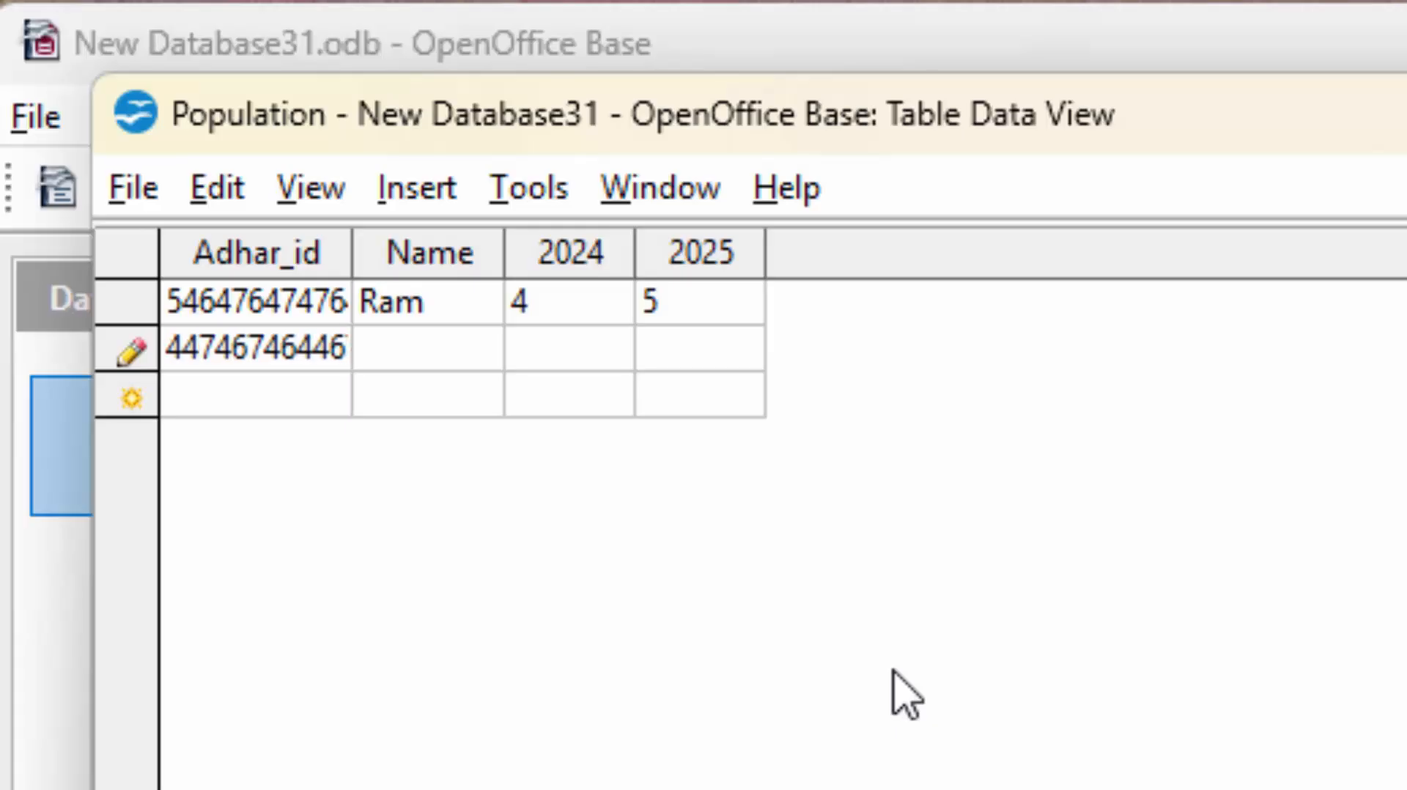
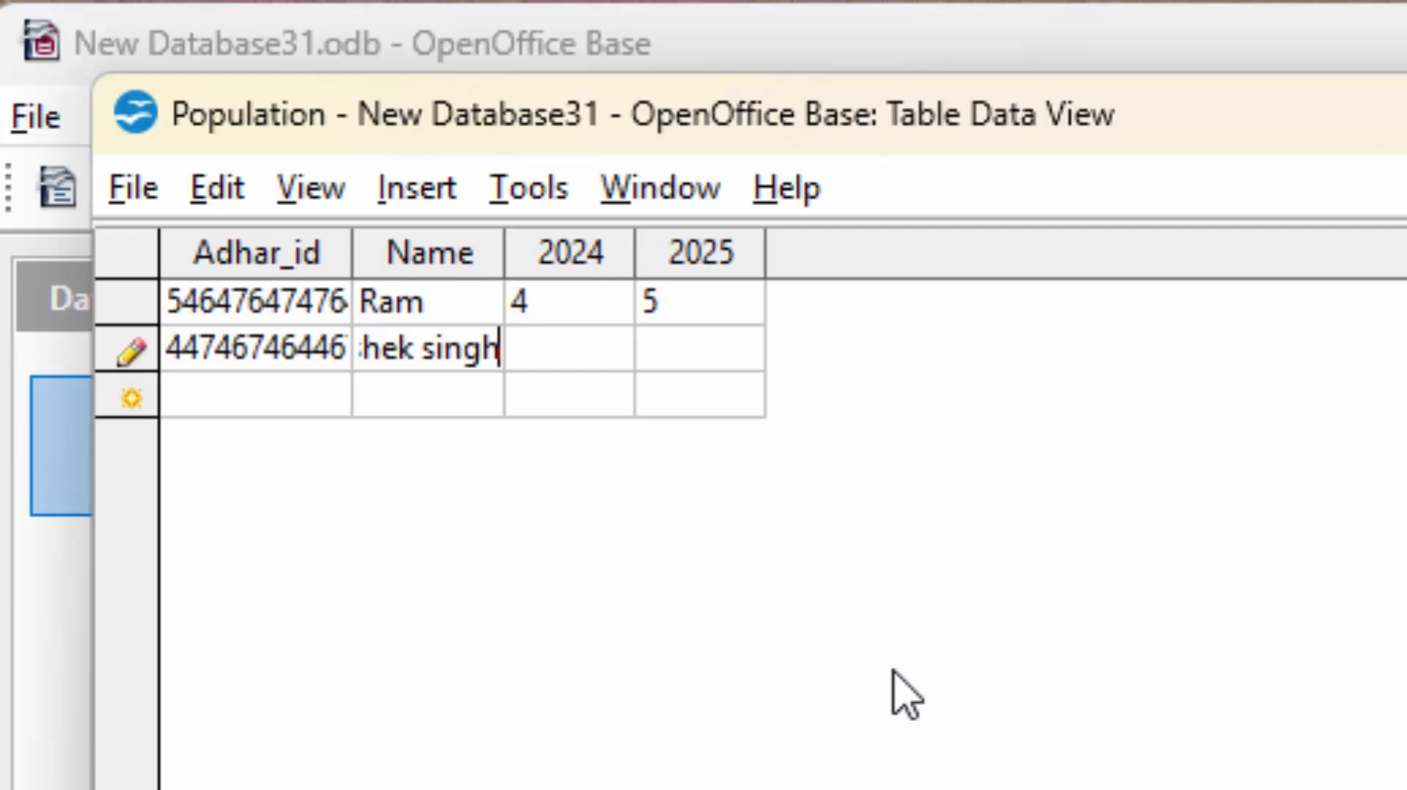
pyautogui.press('Tab')
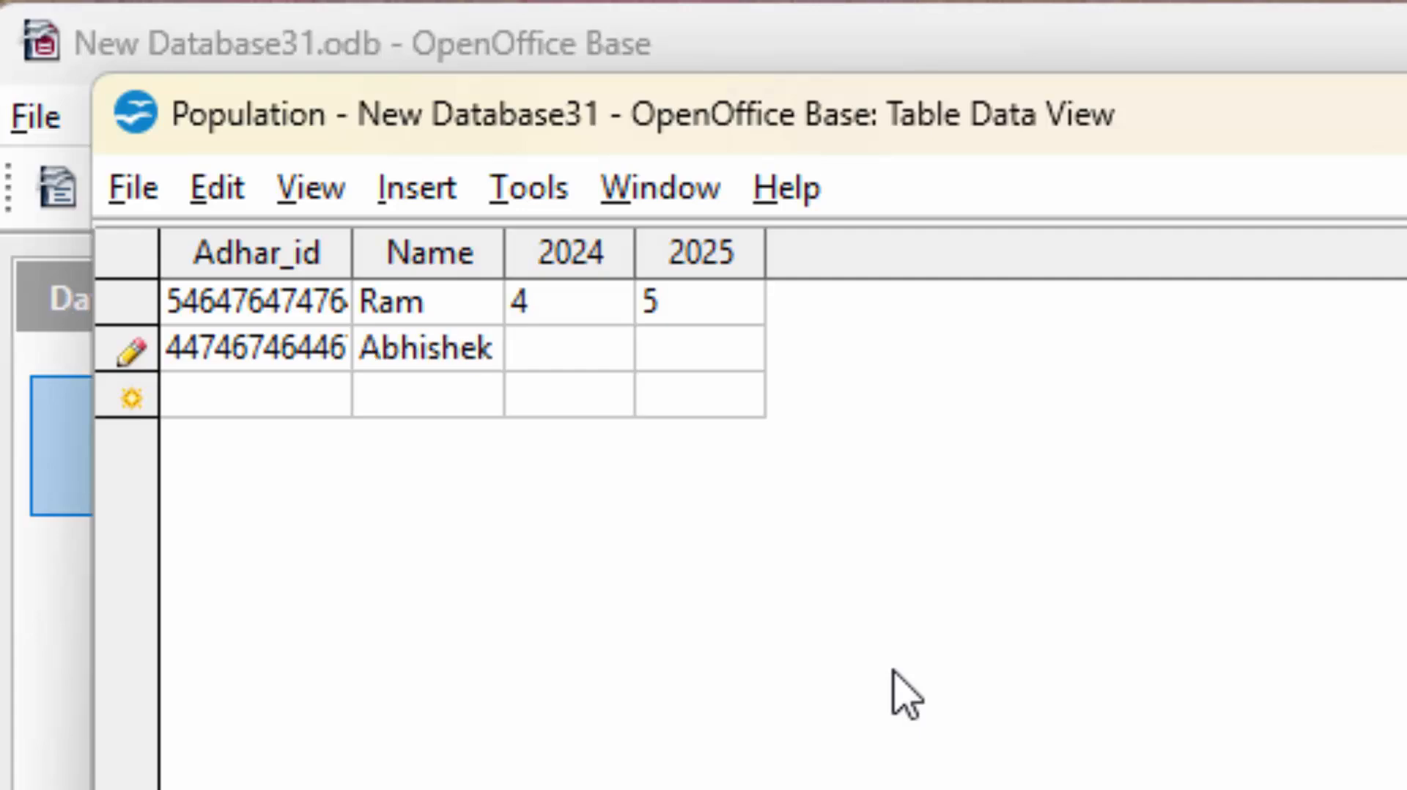
pyautogui.write('3')
pyautogui.write('4')
pyautogui.press('Tab')
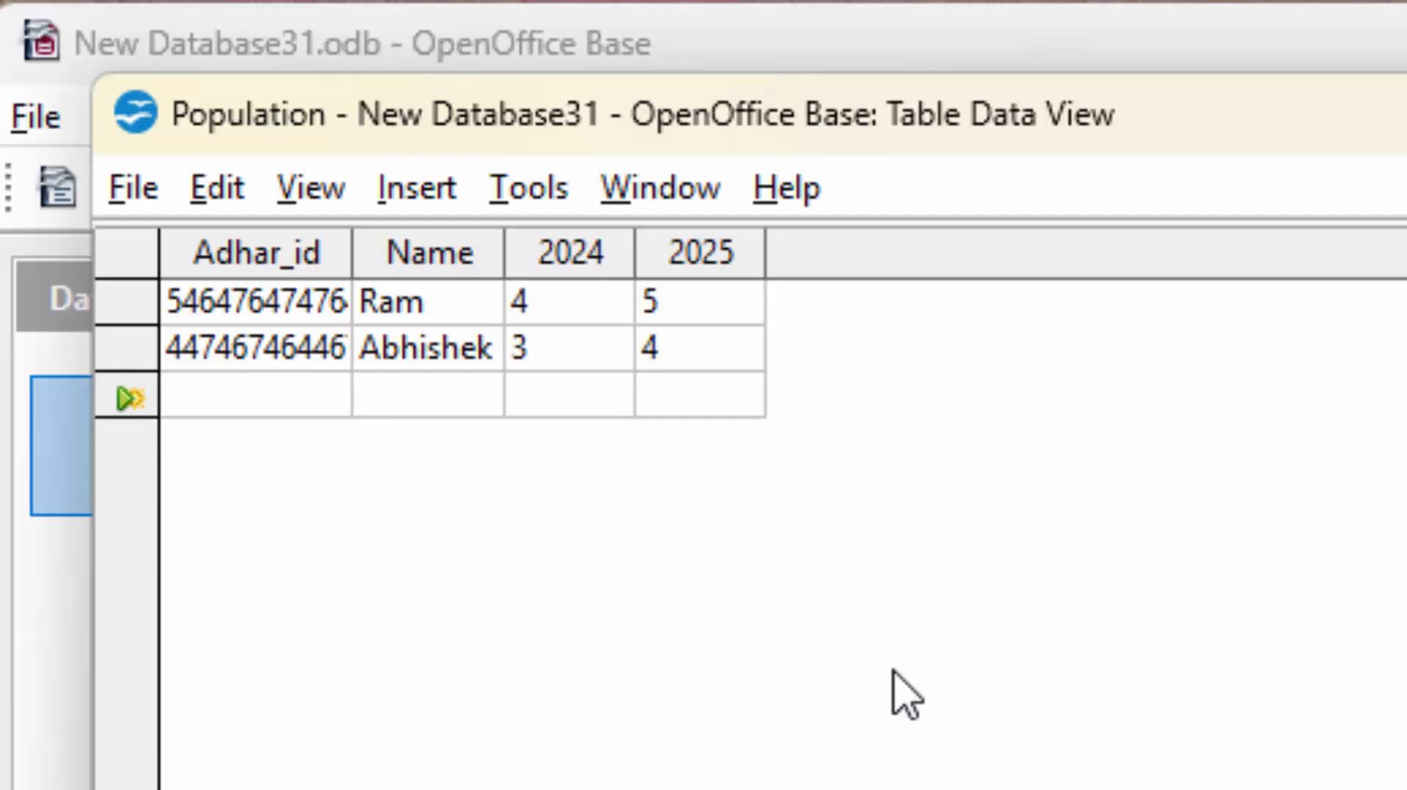
# Add the third household's ID and name with counts 2 (2024) and 1 (2025).
pyautogui.write('6575757587587')
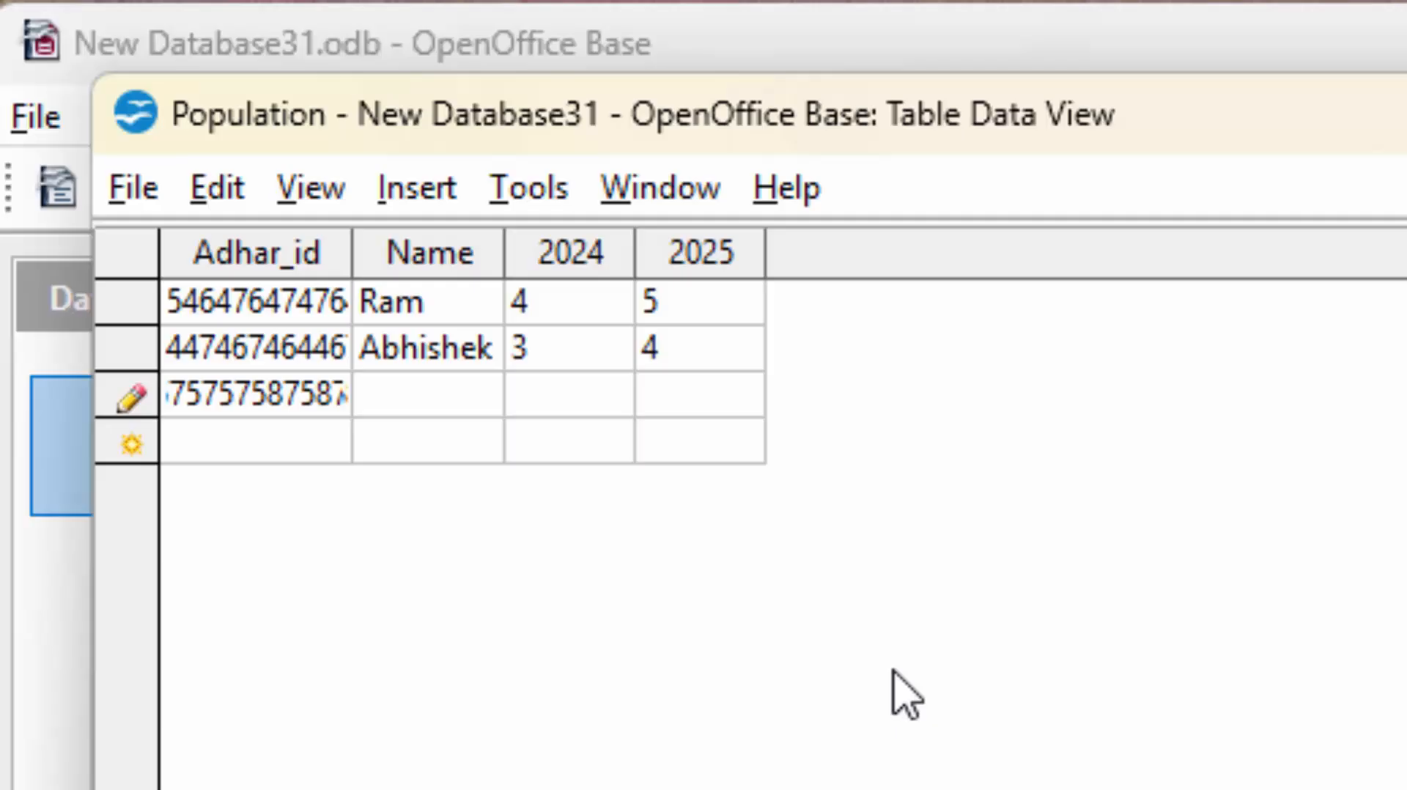
pyautogui.press('Tab')
pyautogui.write('Su')
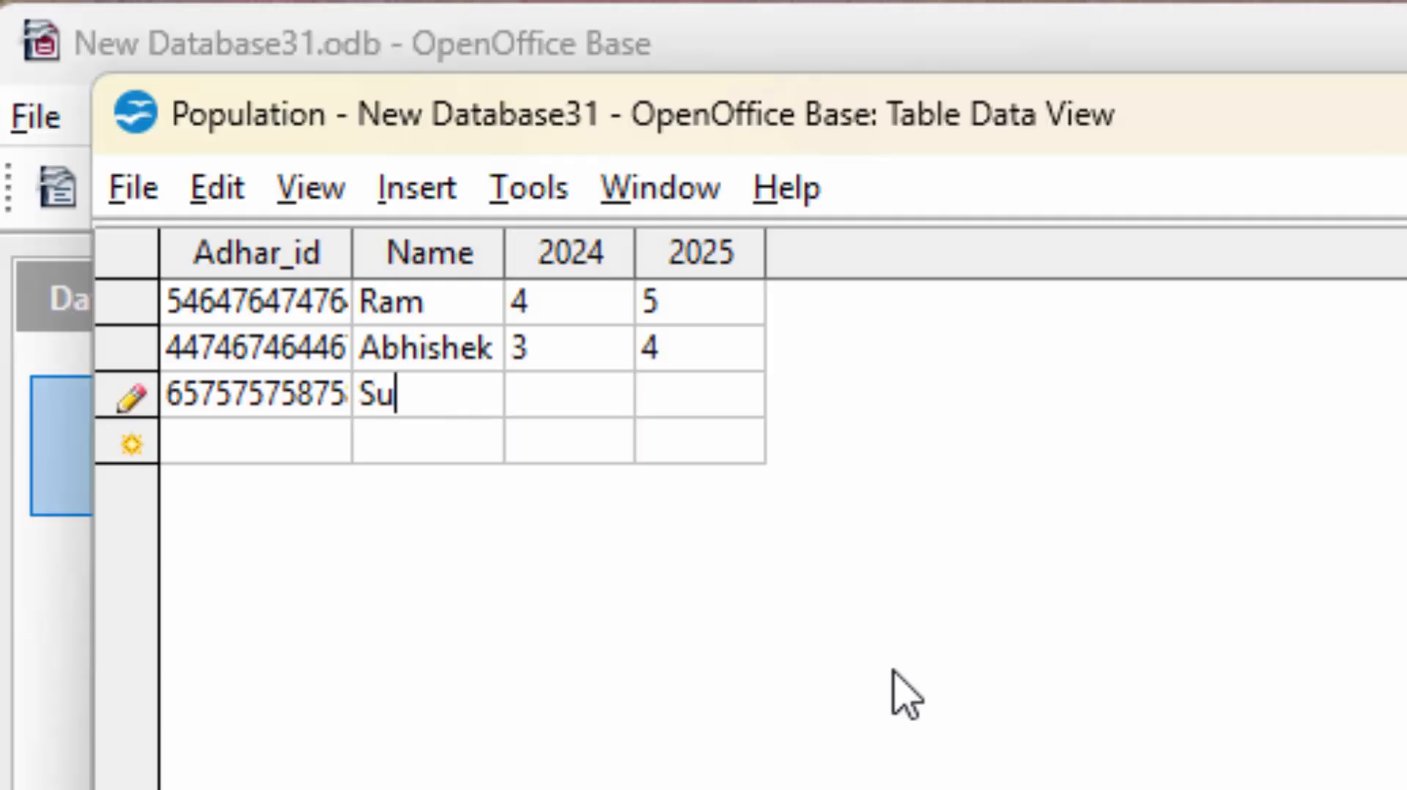
pyautogui.write('mit')
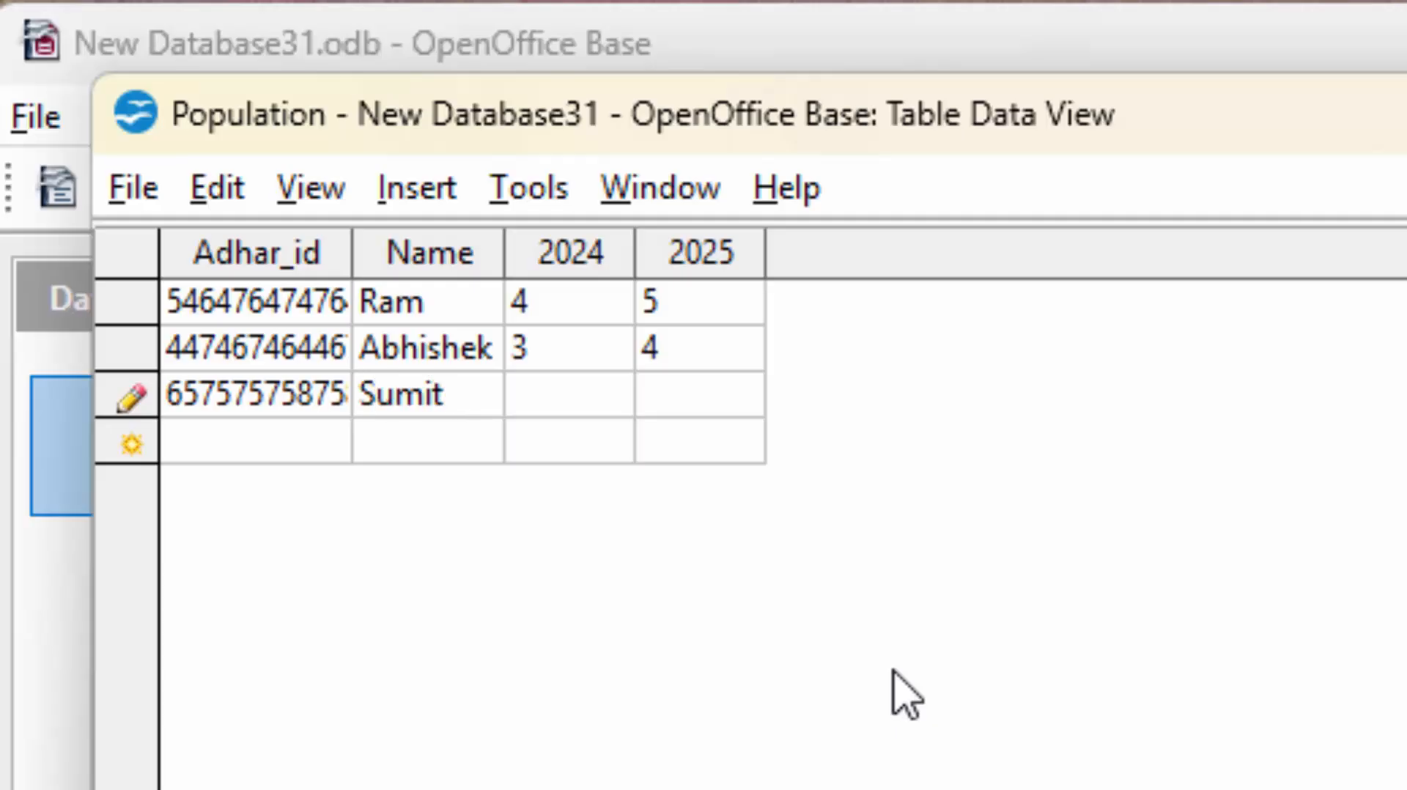
pyautogui.press('Tab')
pyautogui.write('2')
pyautogui.press('Tab')
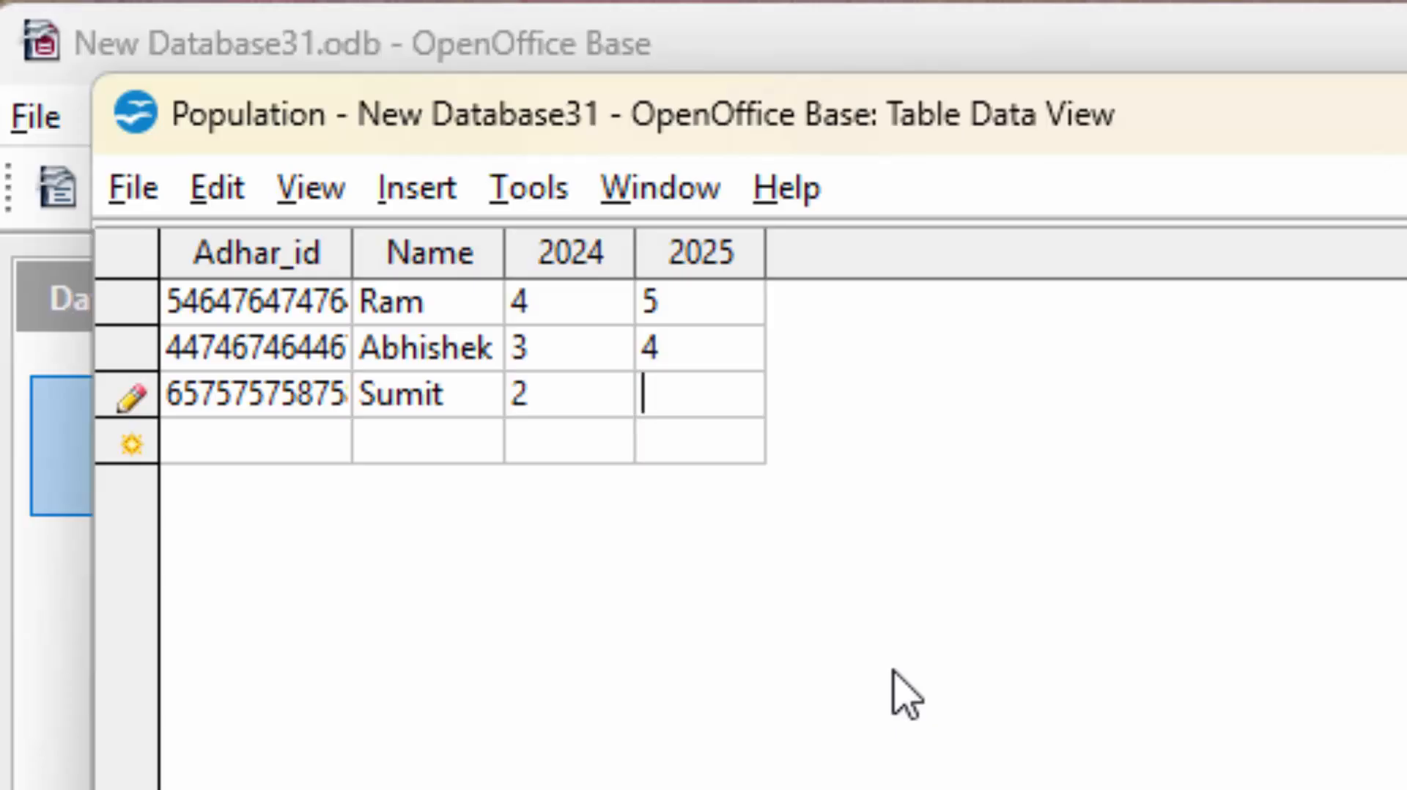
pyautogui.write('1')
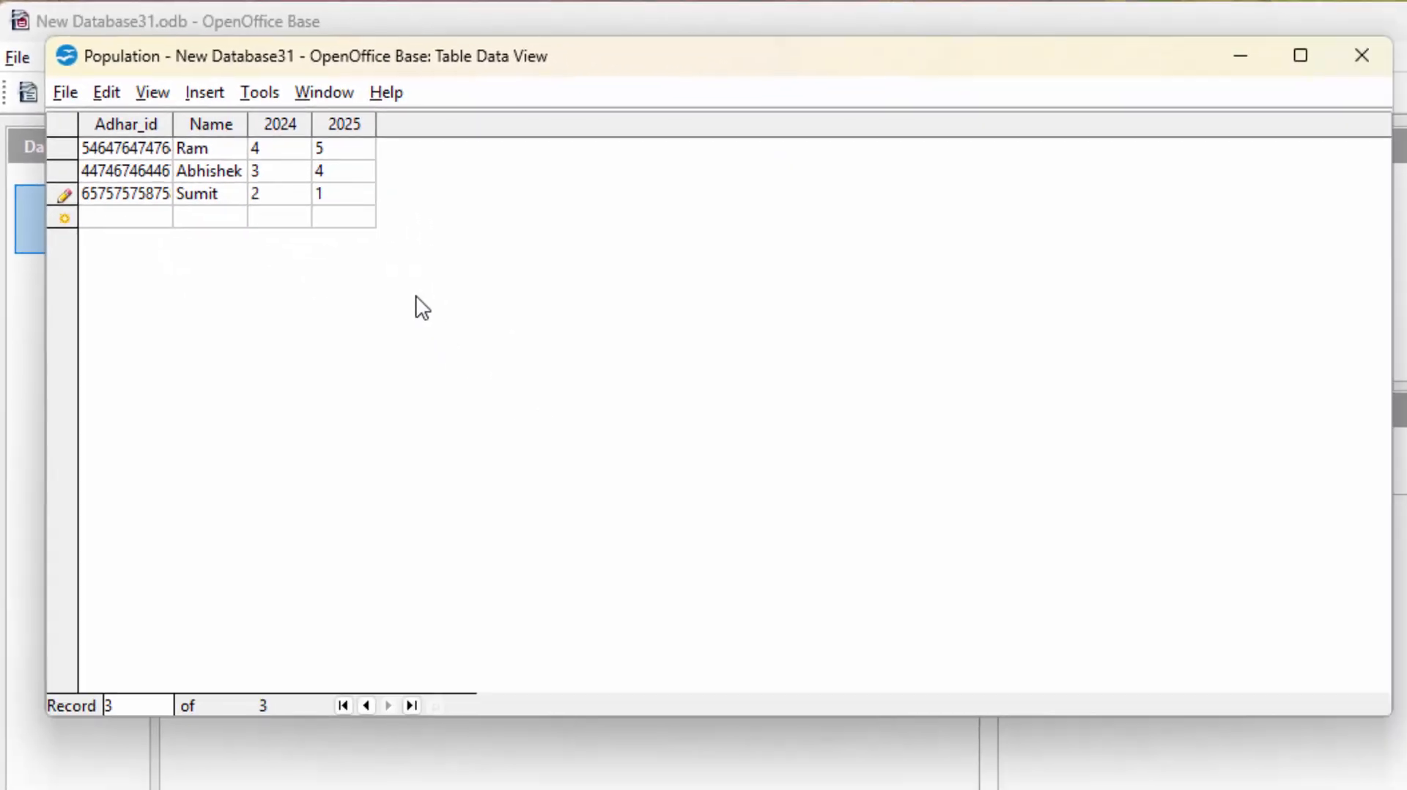
# Save and close the table, then start a Design View query with the Population table added.
pyautogui.click(1372, 70)
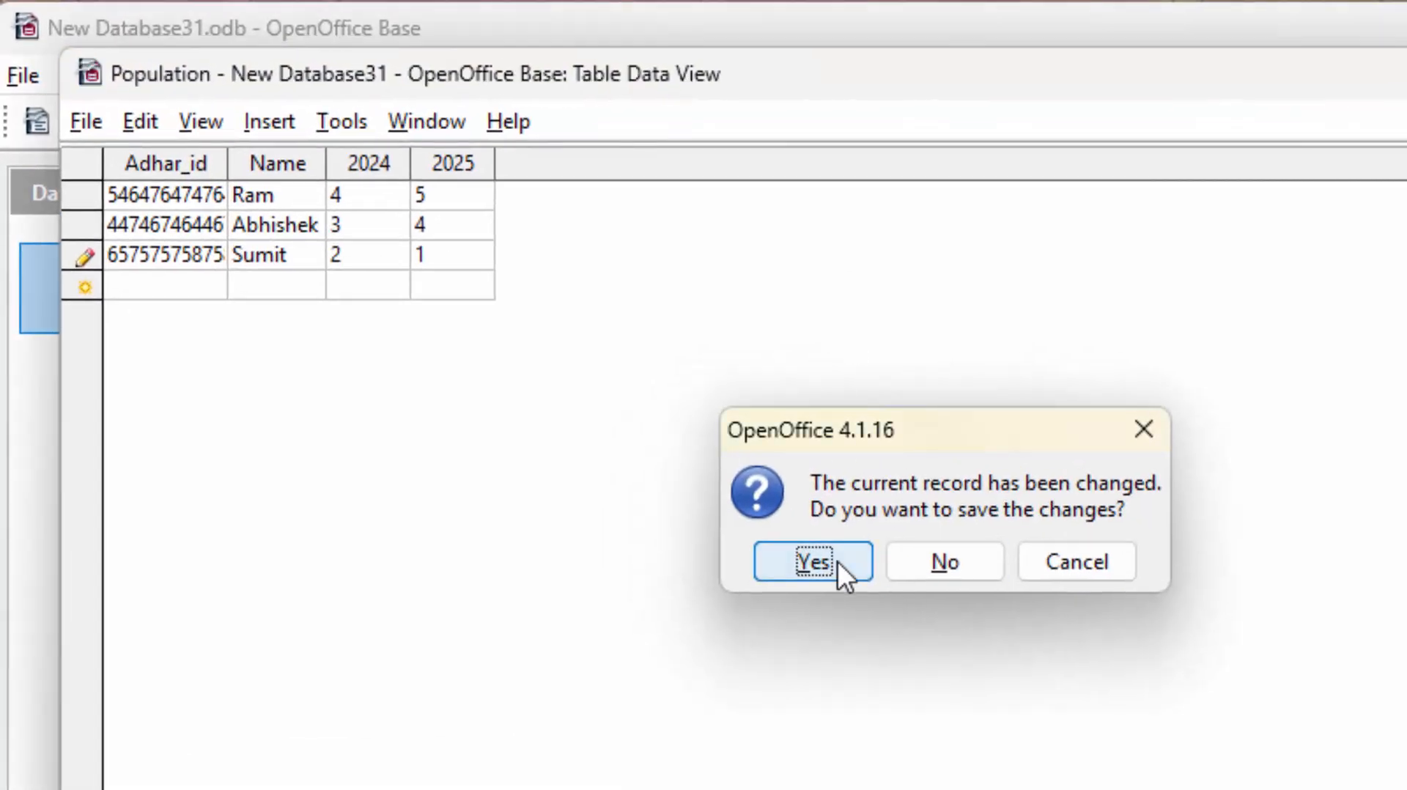
pyautogui.click(837, 561)
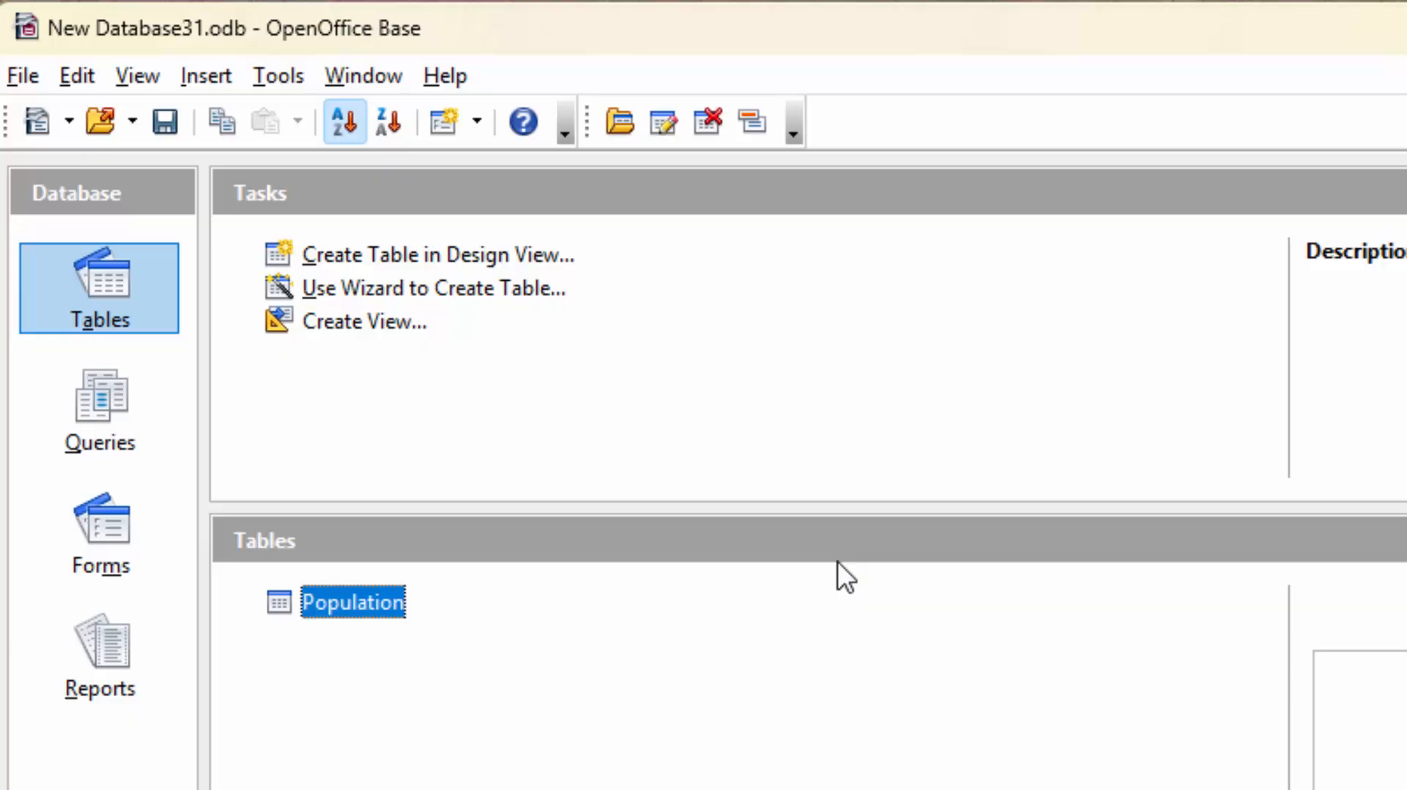
pyautogui.click(125, 419)
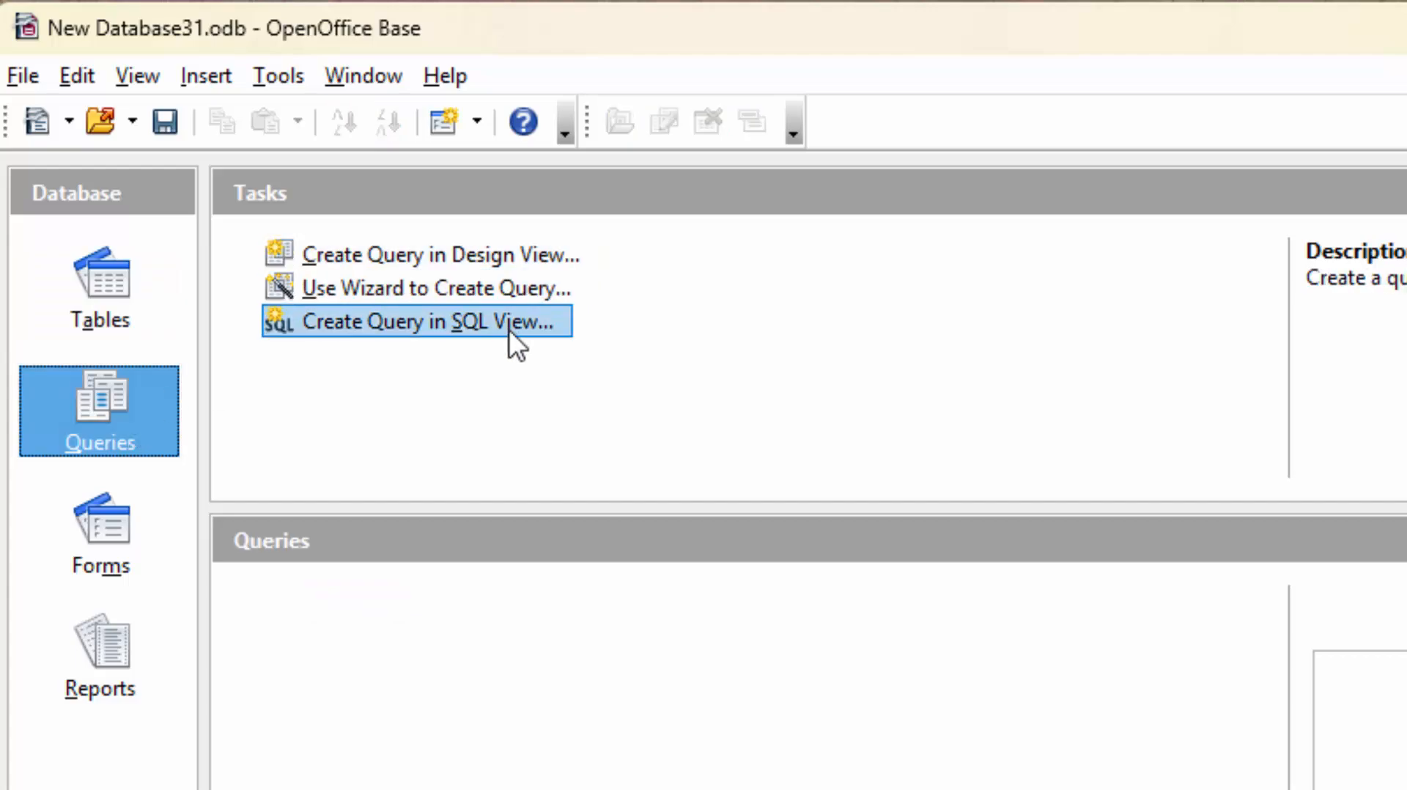
pyautogui.click(486, 257)
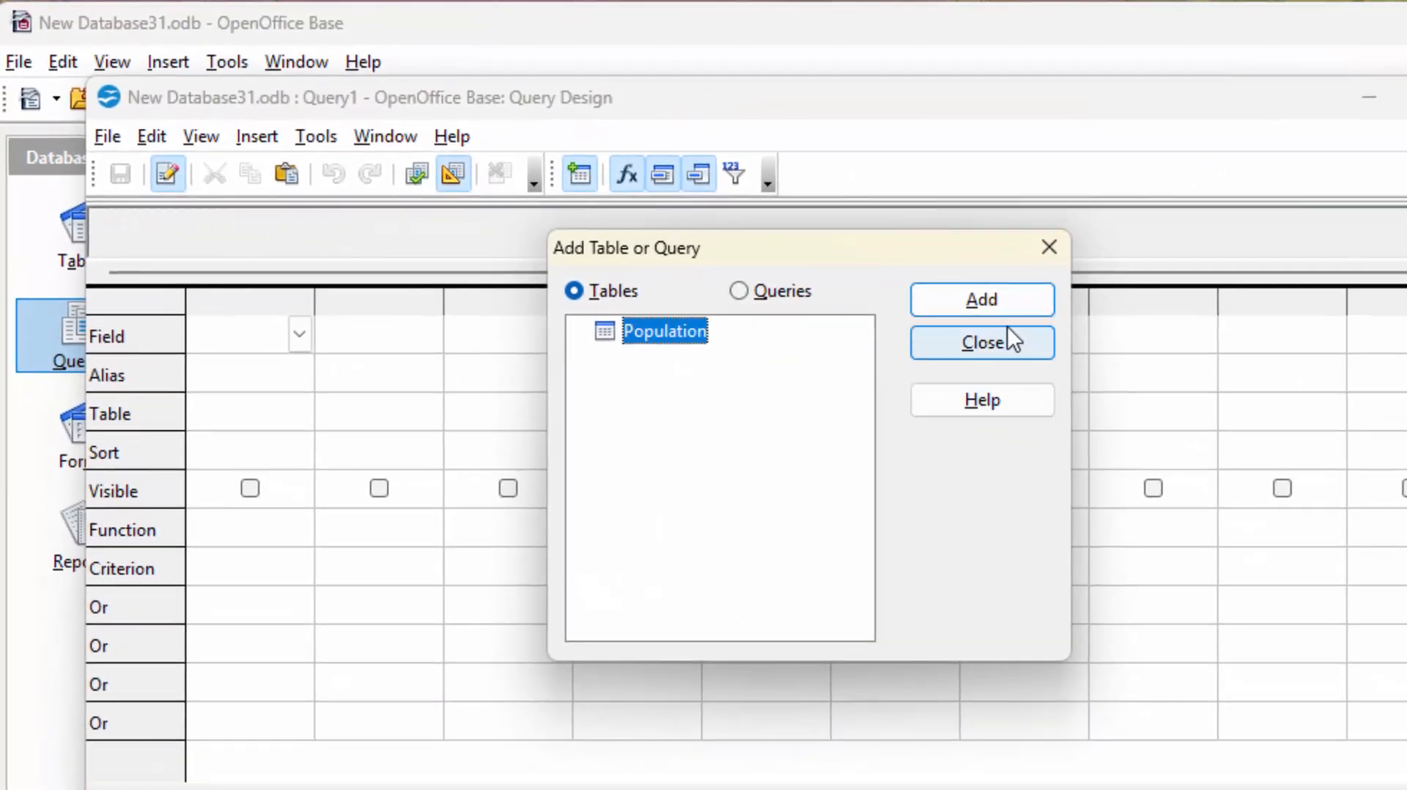
pyautogui.click(997, 306)
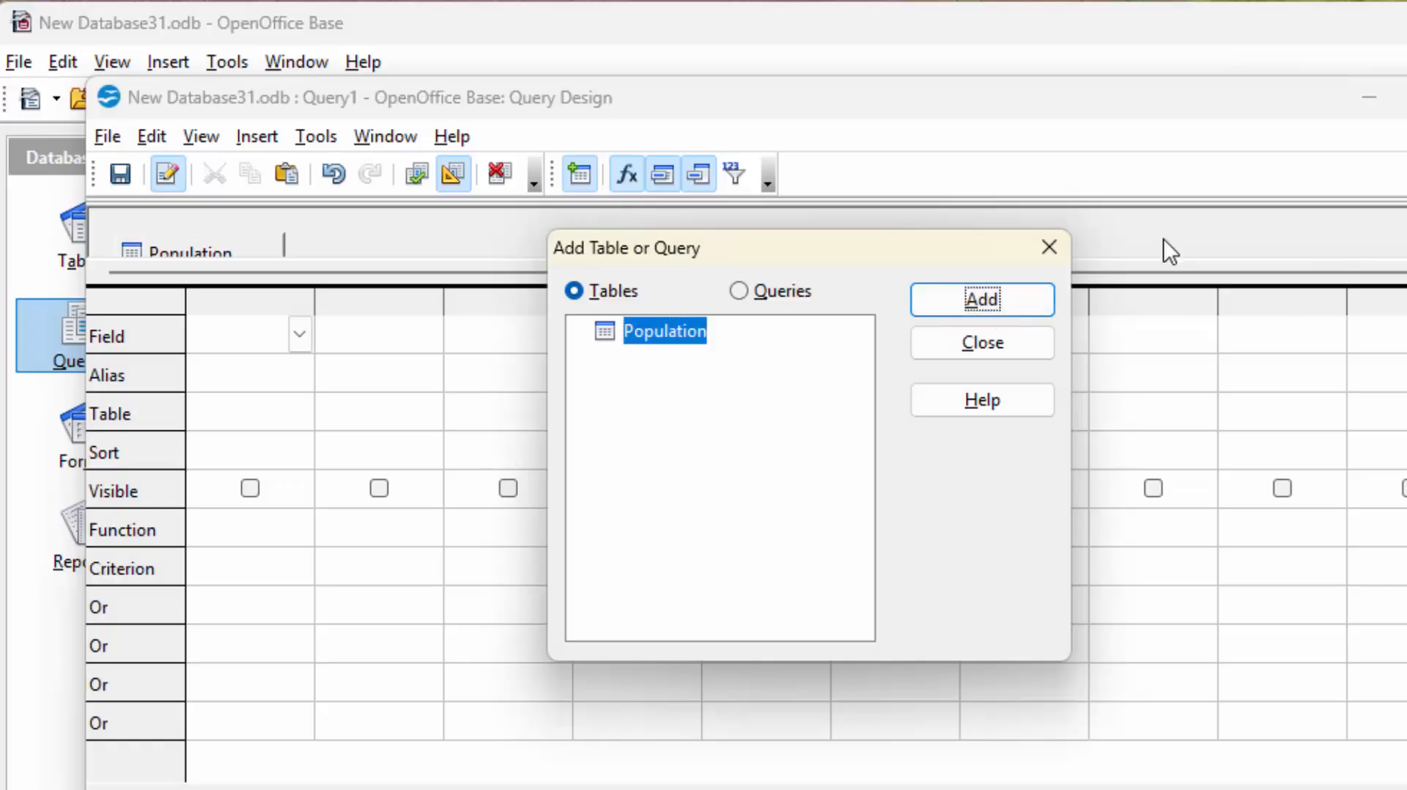
pyautogui.click(1004, 352)
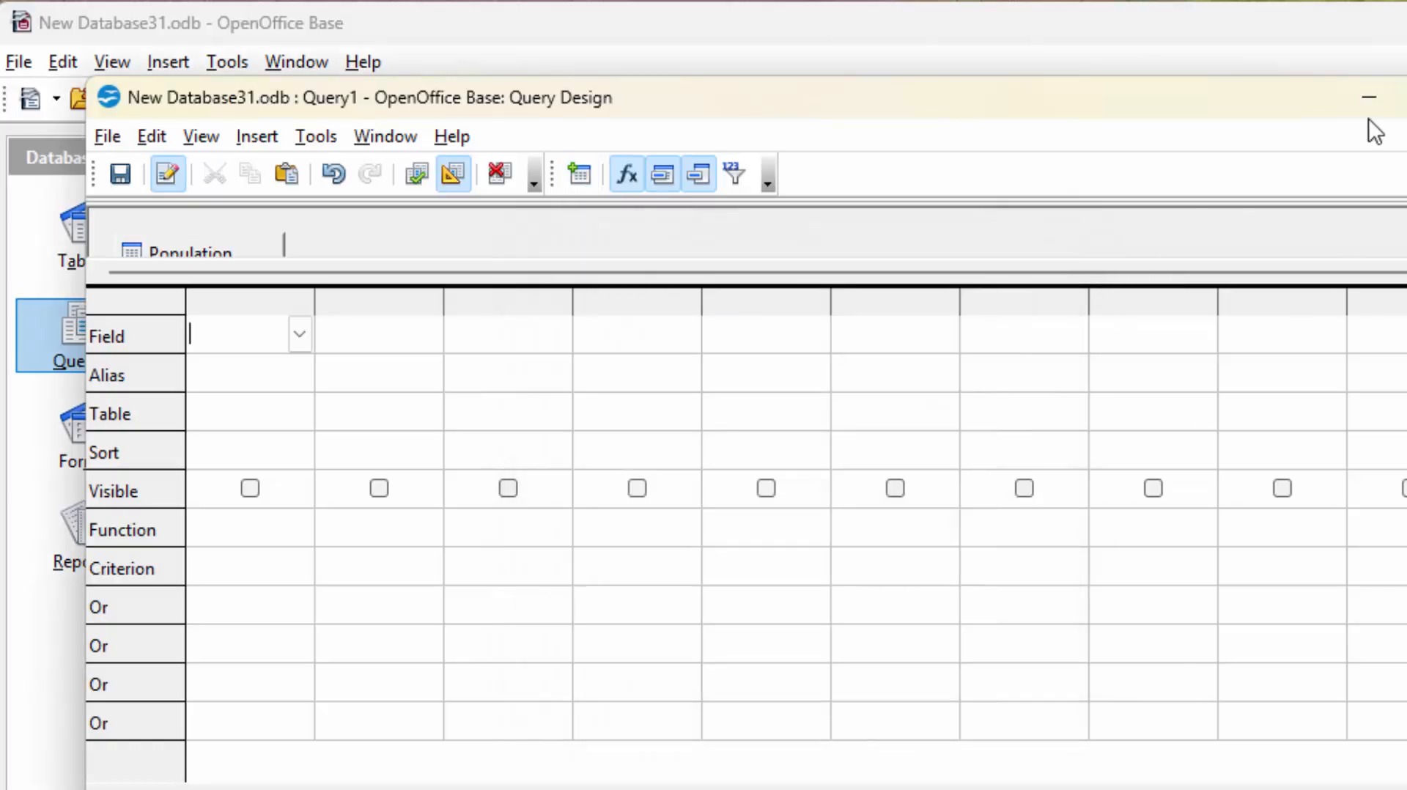
# Maximize the query window and add Adhar_id, Name, 2024 and 2025 as query columns.
pyautogui.click(1401, 98)
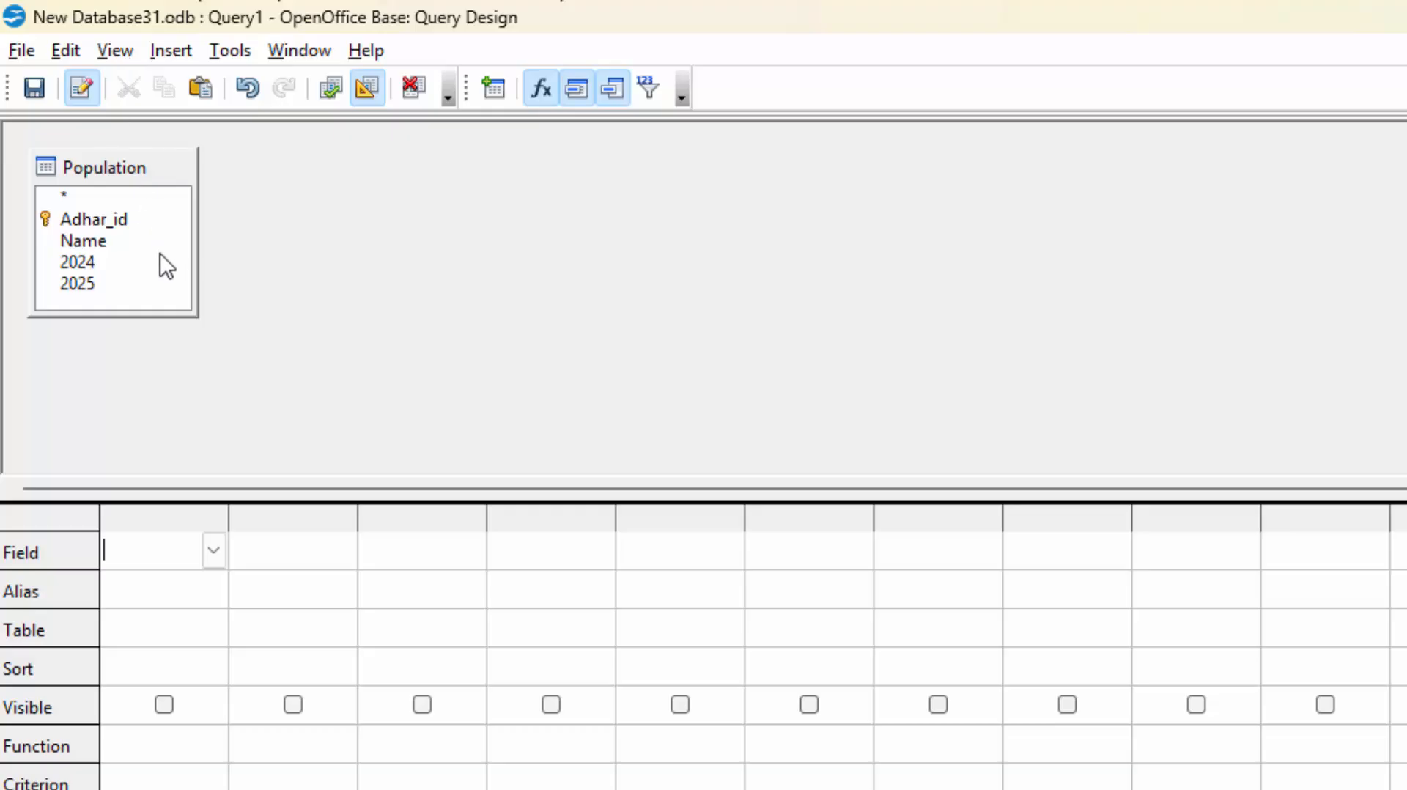
pyautogui.click(96, 218)
pyautogui.doubleClick(97, 218)
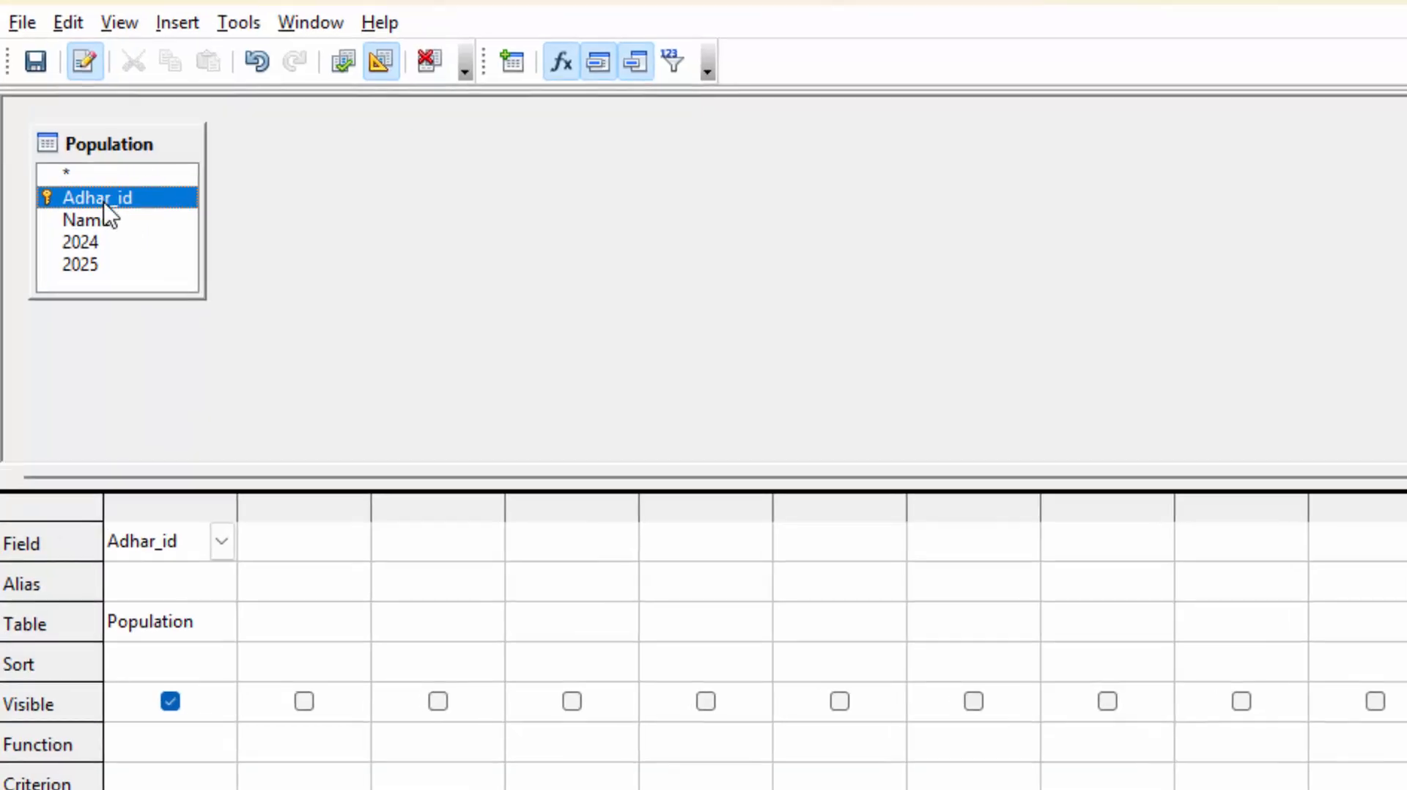
pyautogui.doubleClick(102, 244)
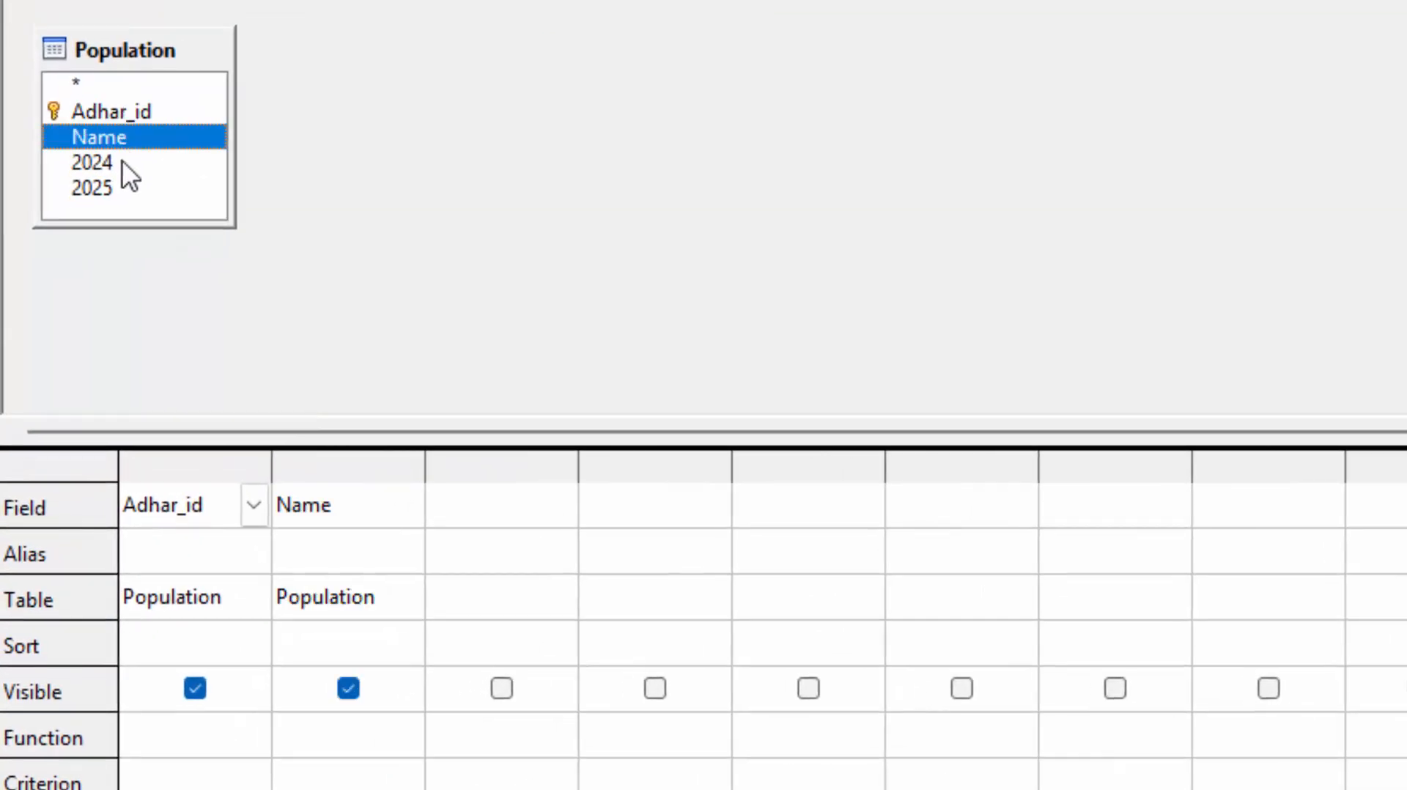
pyautogui.doubleClick(120, 165)
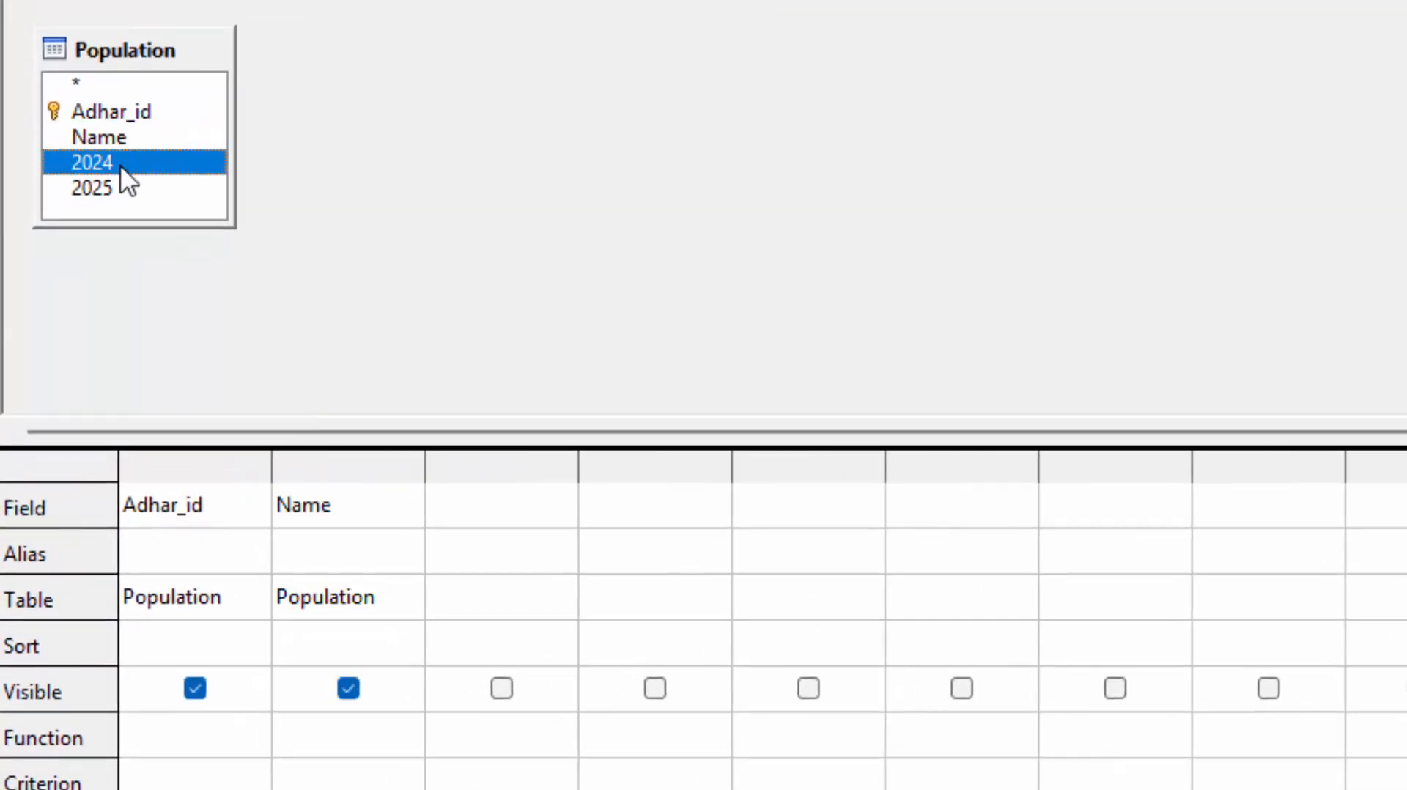
pyautogui.doubleClick(112, 188)
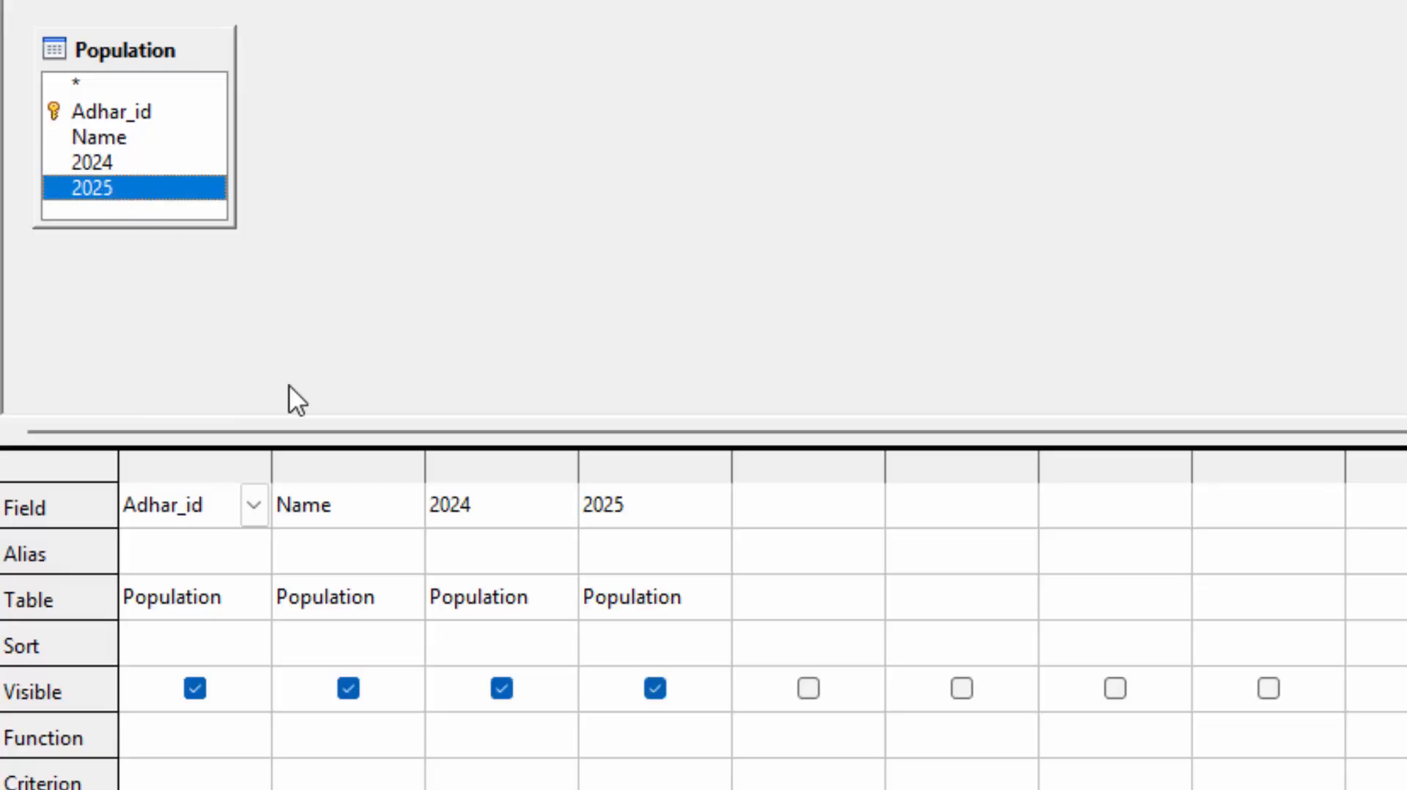
# Give the fifth column the alias Now_Total_number_ofMembers.
pyautogui.click(792, 550)
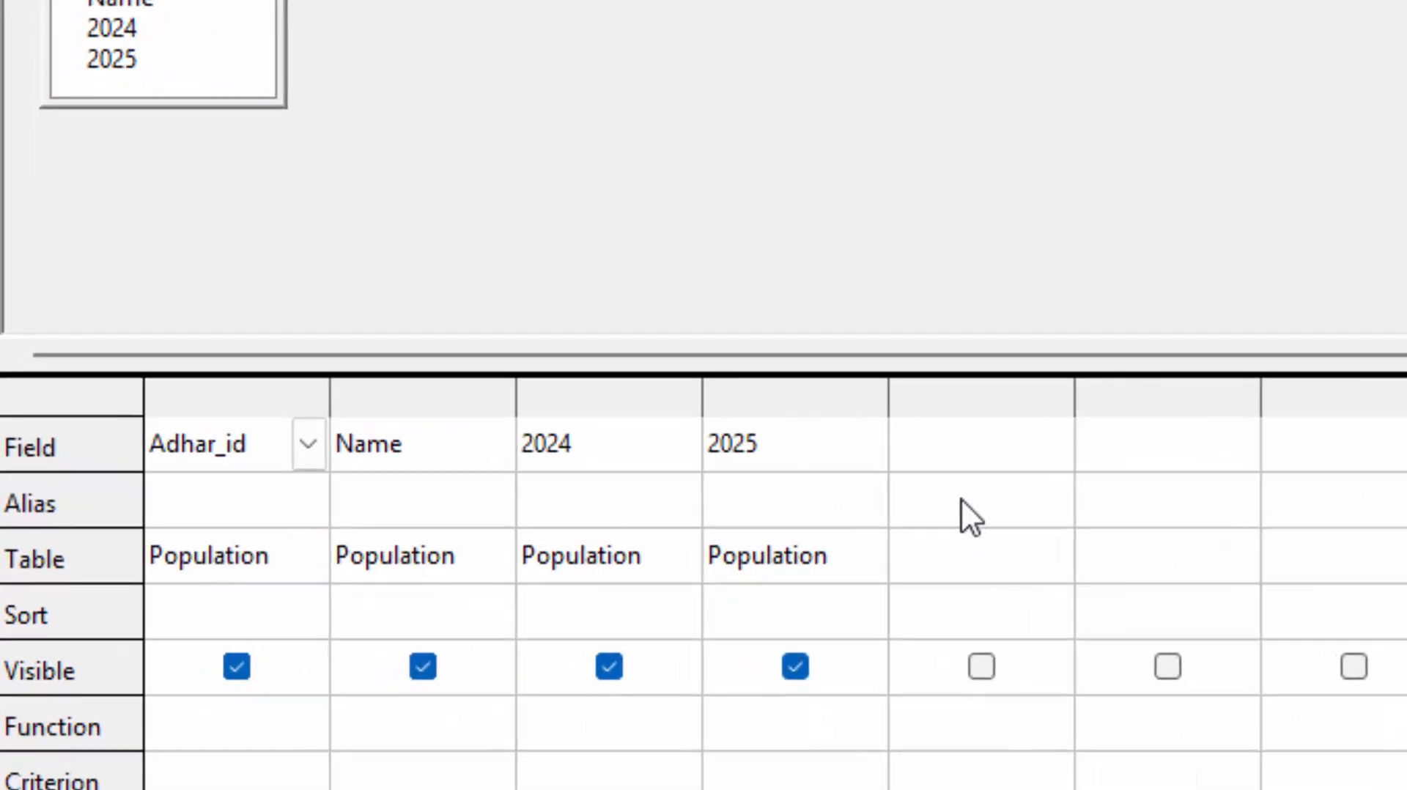
pyautogui.click(960, 498)
pyautogui.write('No')
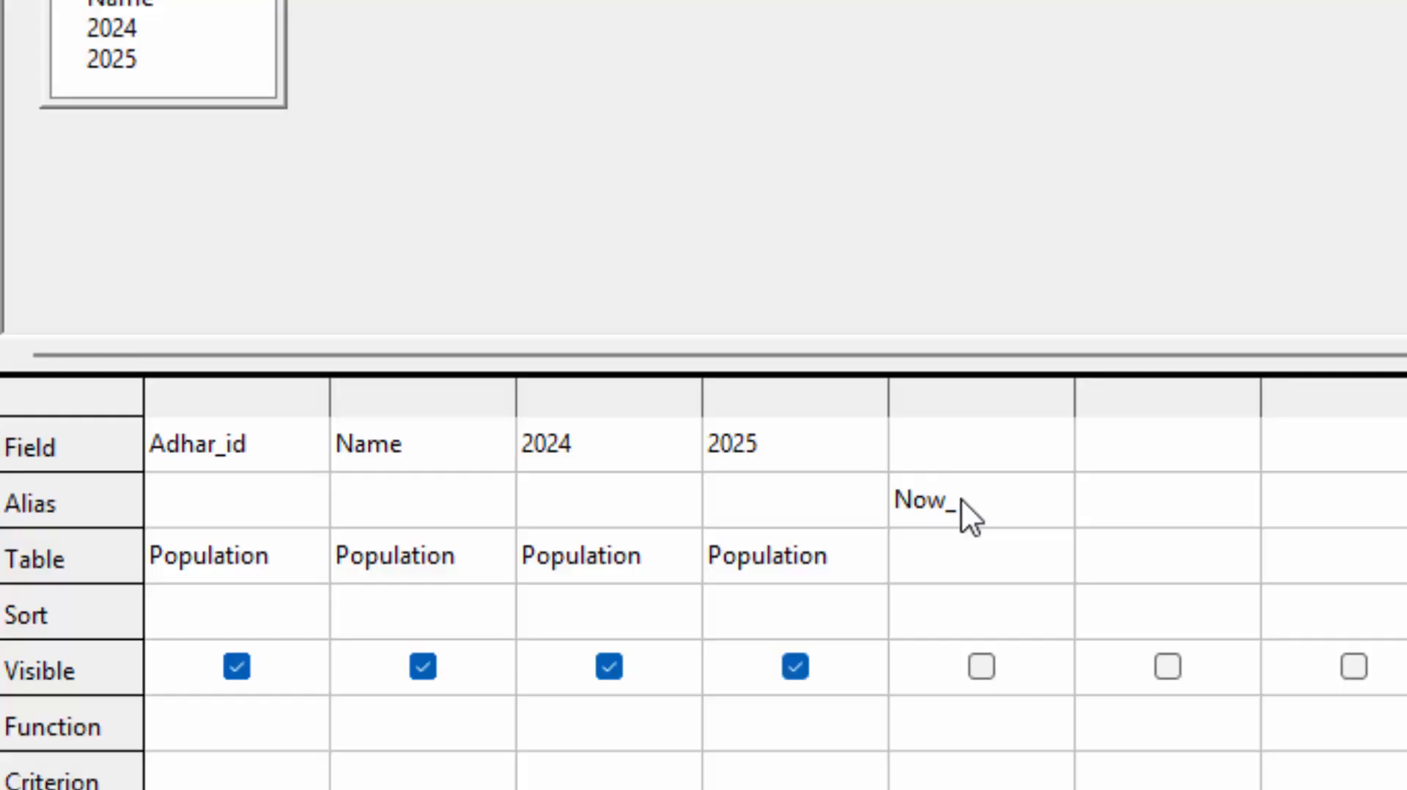
pyautogui.write('w_Tota')
pyautogui.write('l_number')
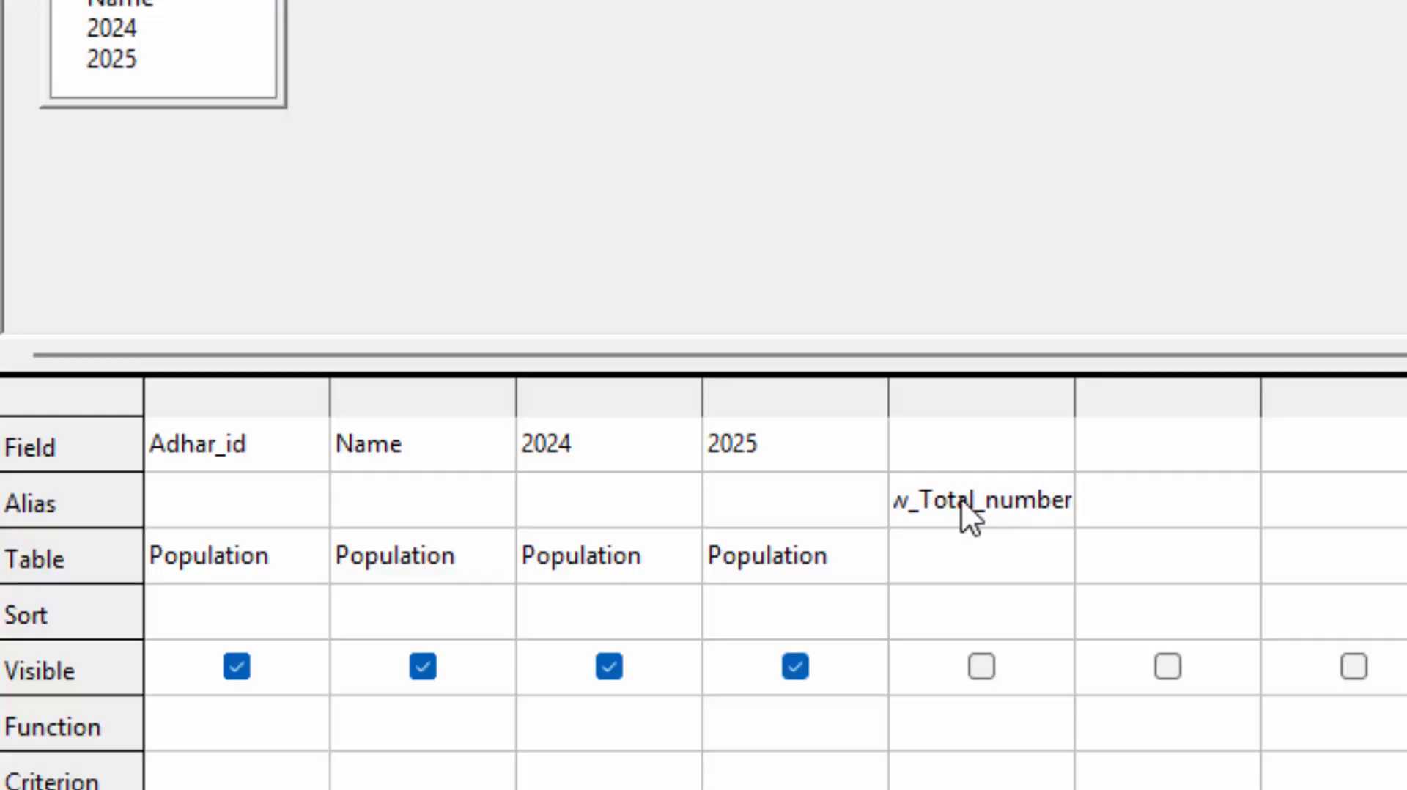
pyautogui.write('_ofM')
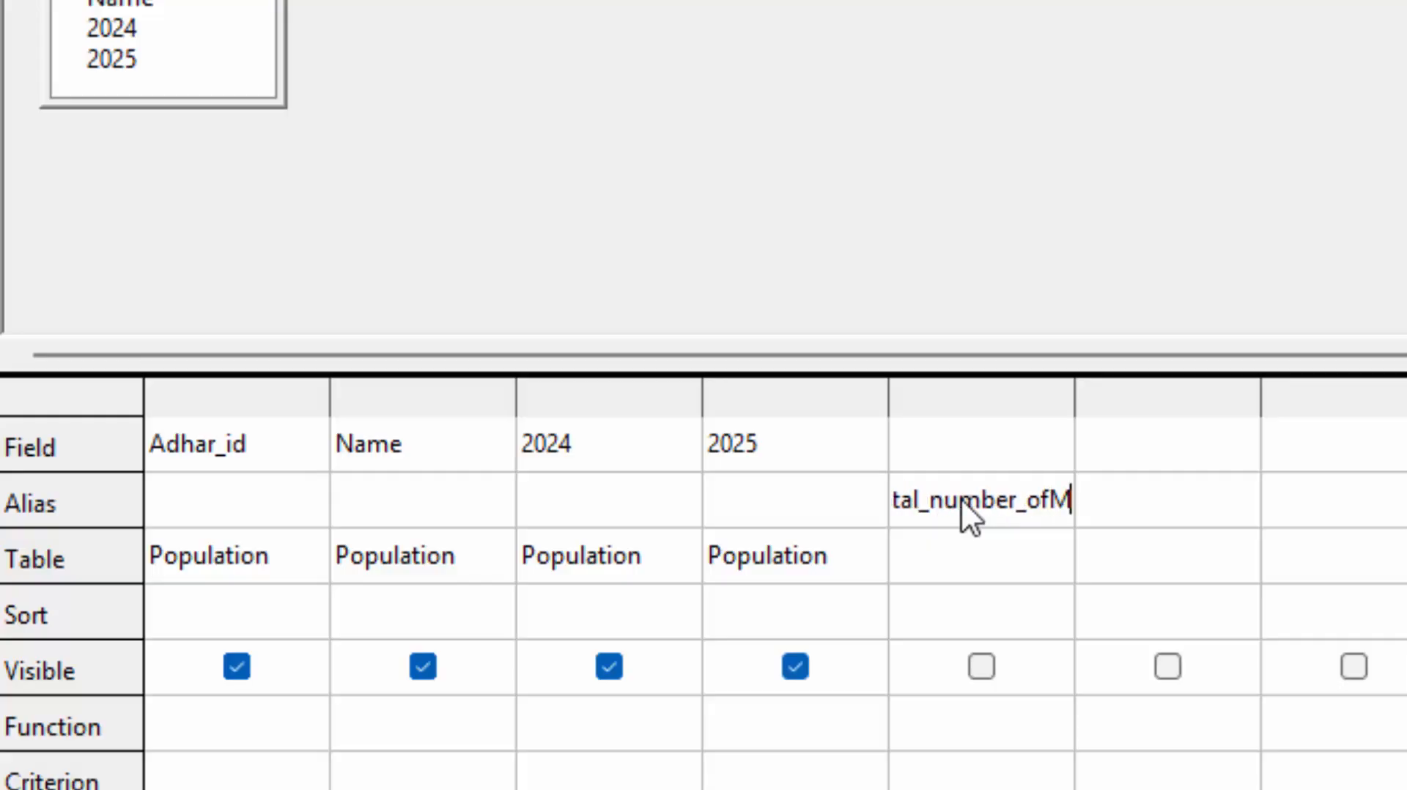
pyautogui.write('embers')
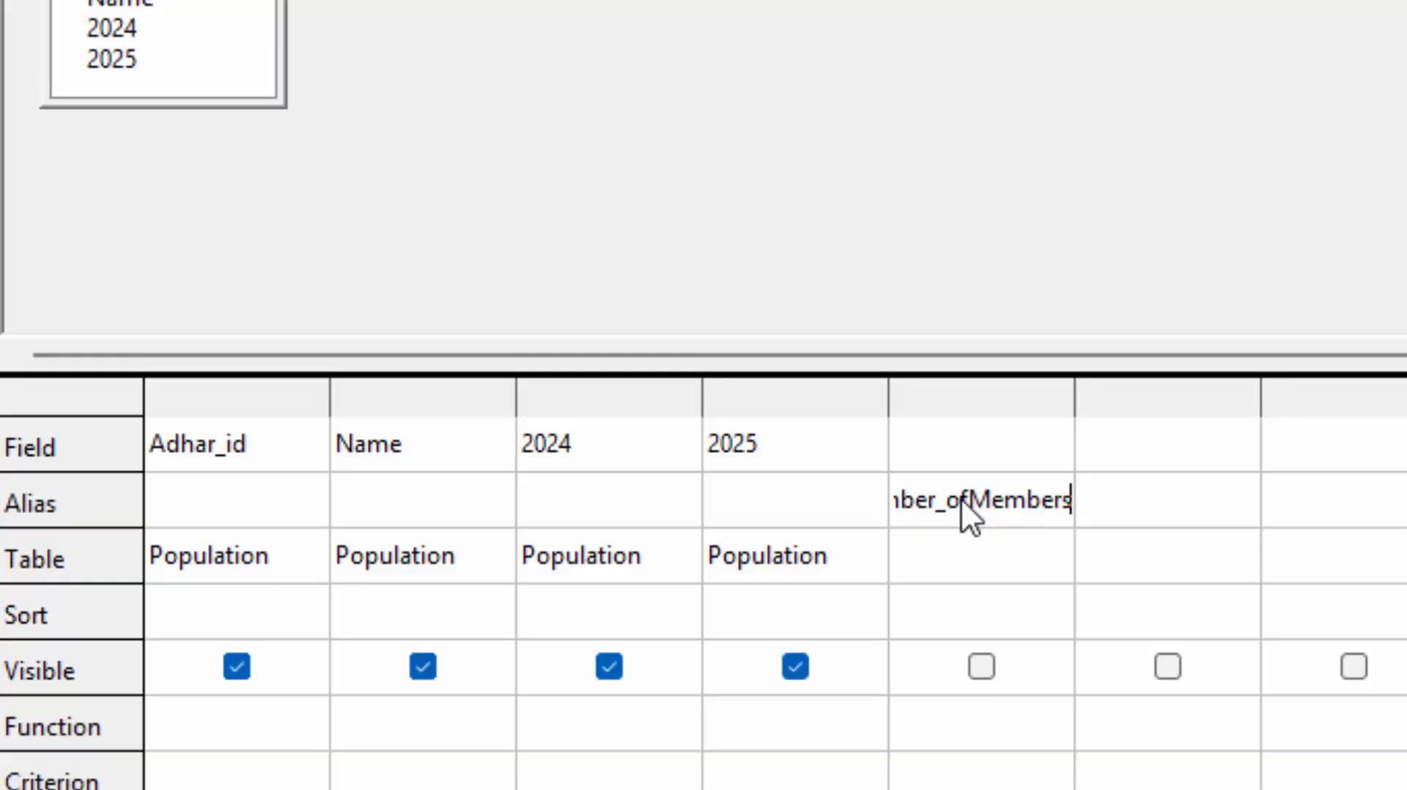
# Enter "2024"+"2025" as the fifth column's field expression and widen the column.
pyautogui.click(979, 447)
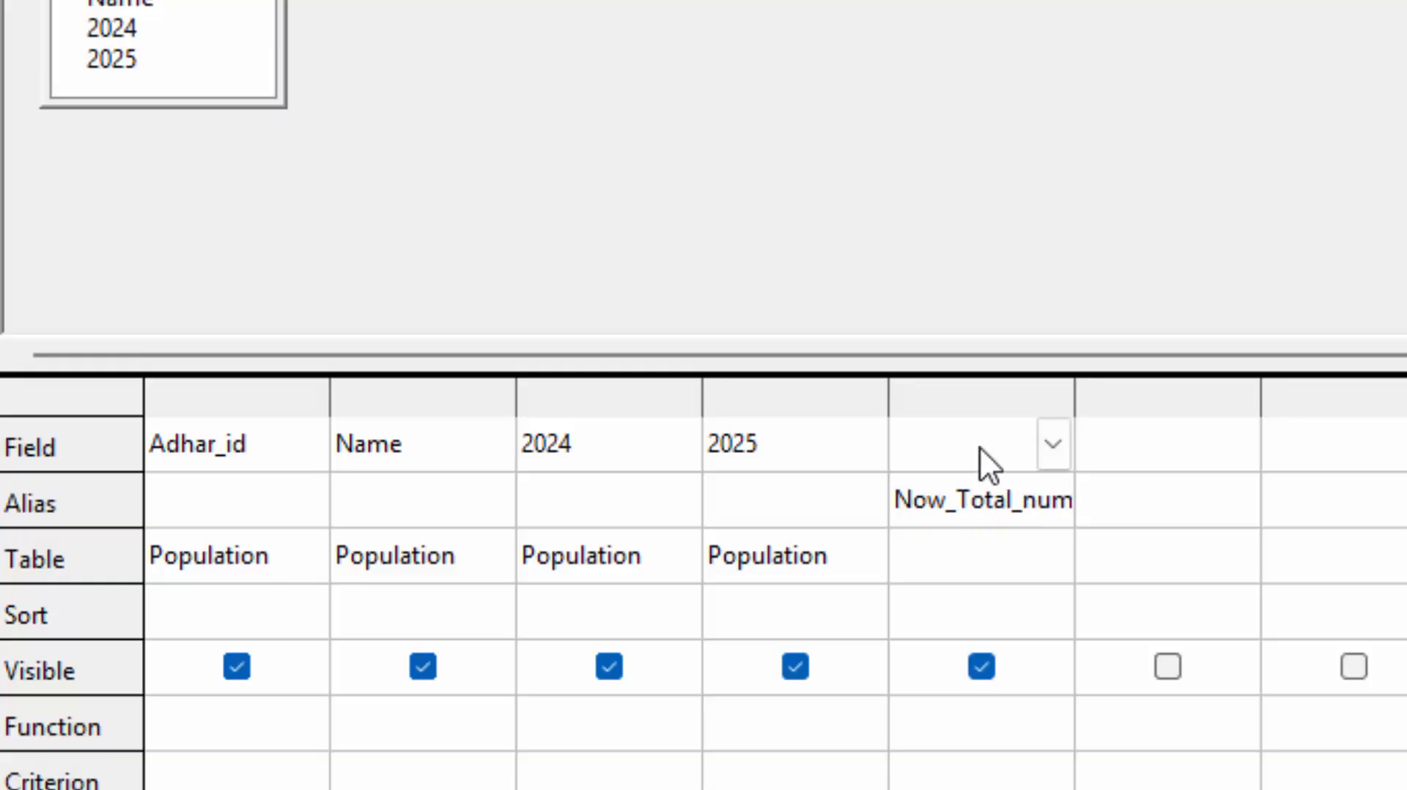
pyautogui.write('"2')
pyautogui.write('02')
pyautogui.write('25"')
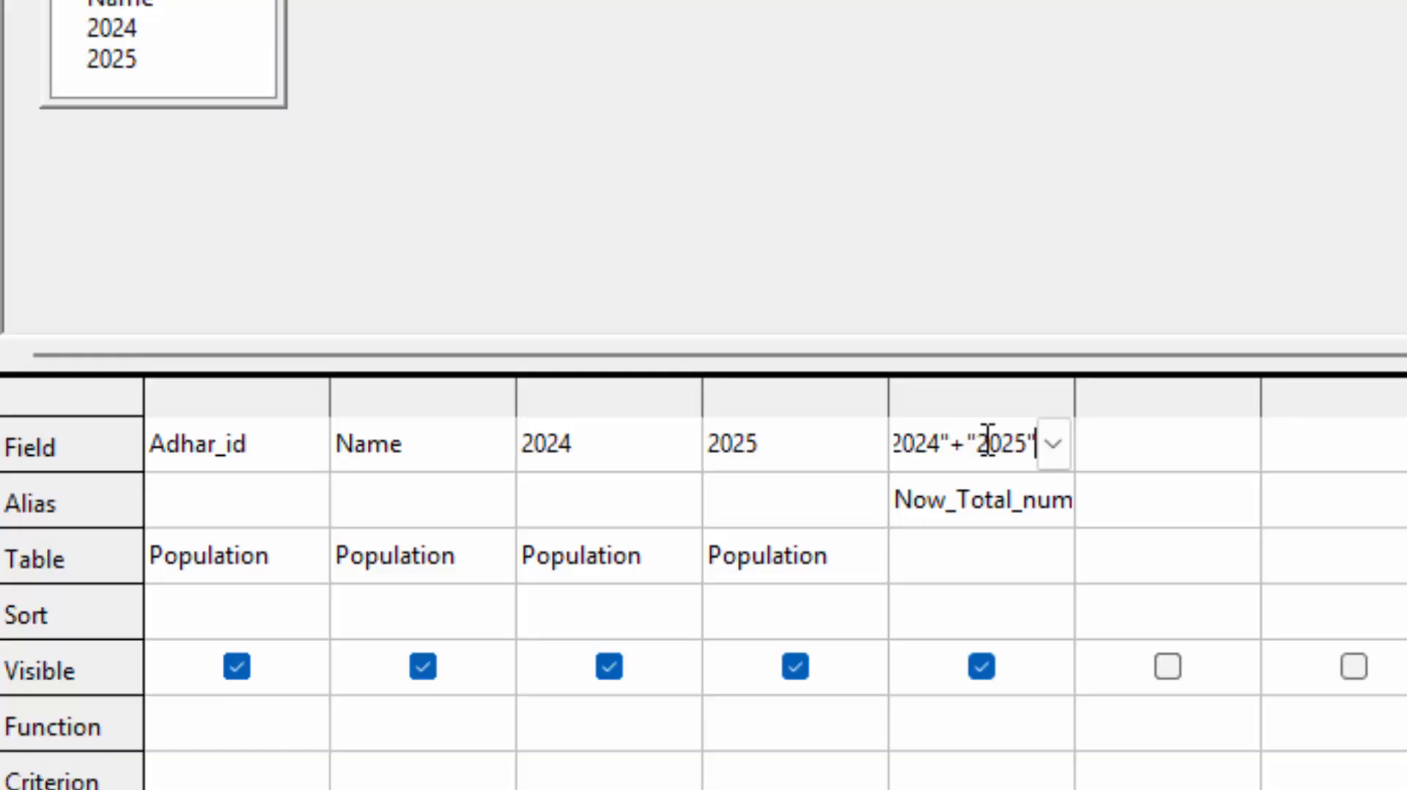
pyautogui.rightClick(998, 441)
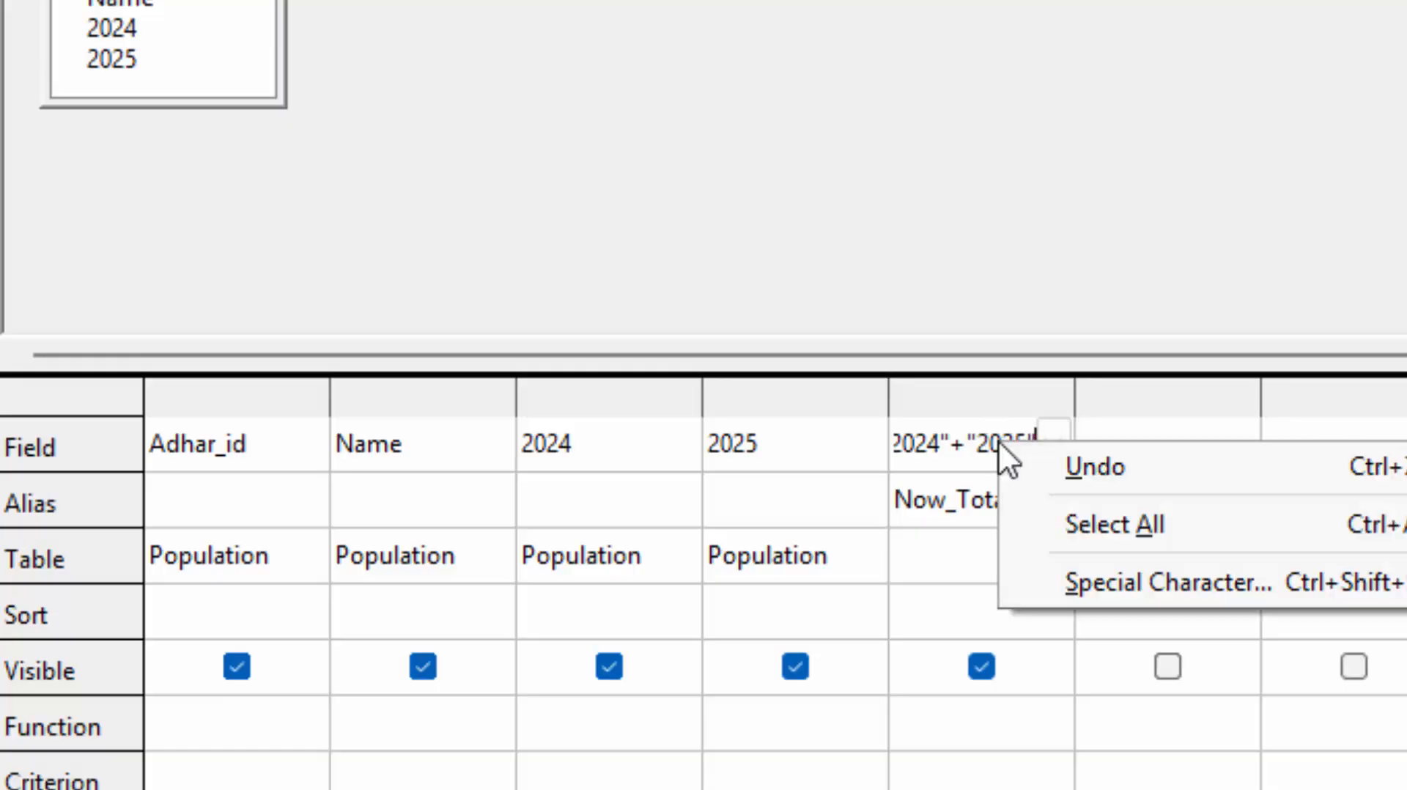
pyautogui.click(955, 434)
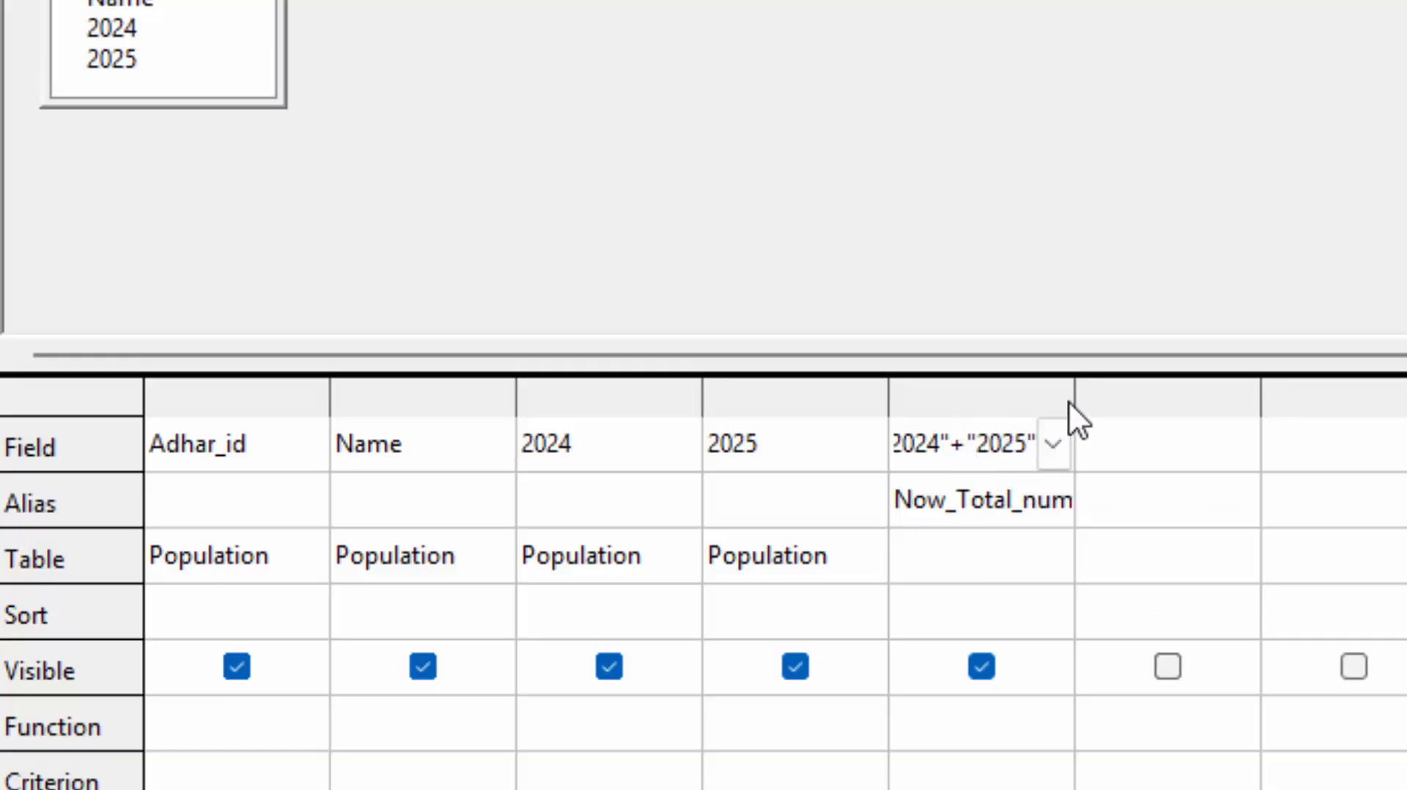
pyautogui.moveTo(1074, 400); pyautogui.dragTo(1172, 461)
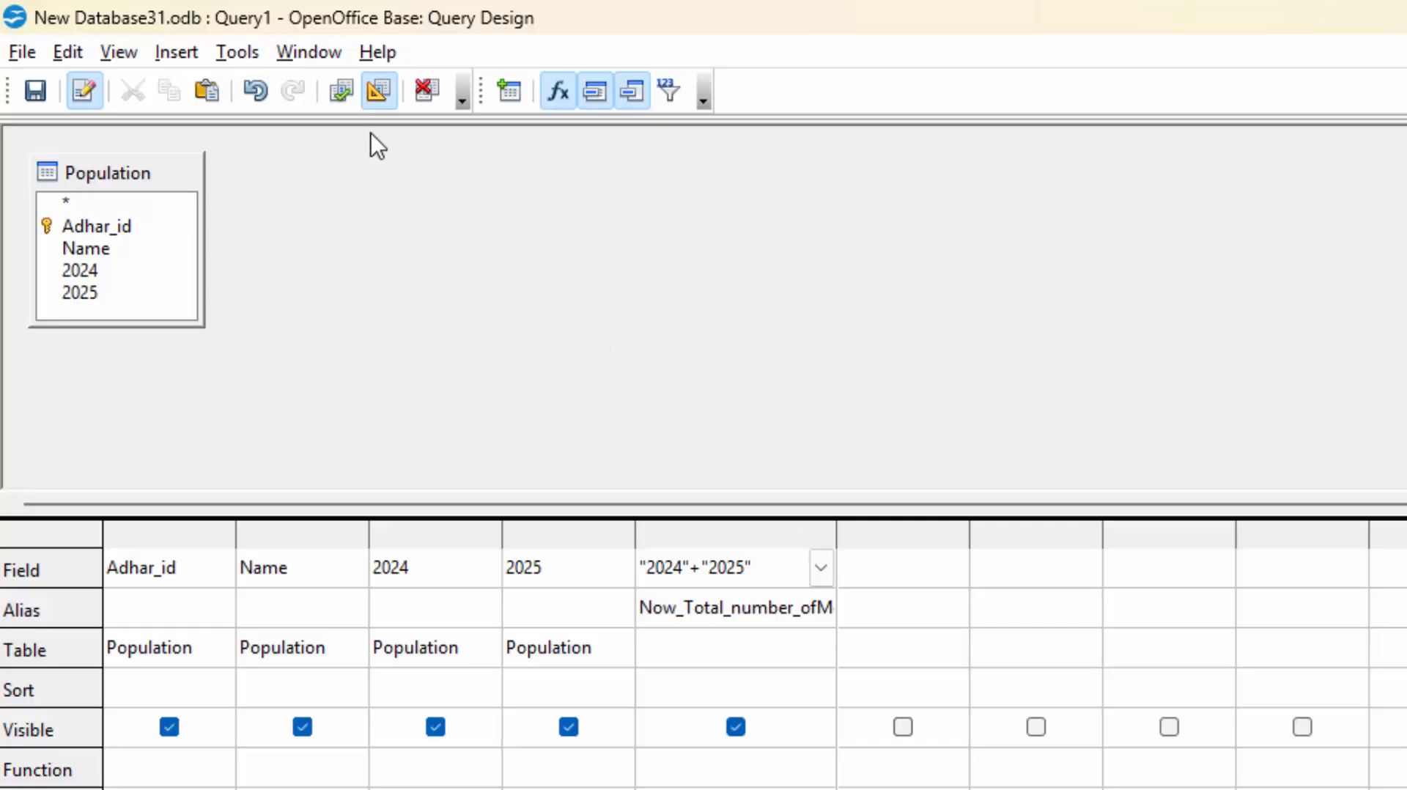
# Run the query to see totals 7, 9, 3, then save it as PopulationQ and close it.
pyautogui.click(335, 90)
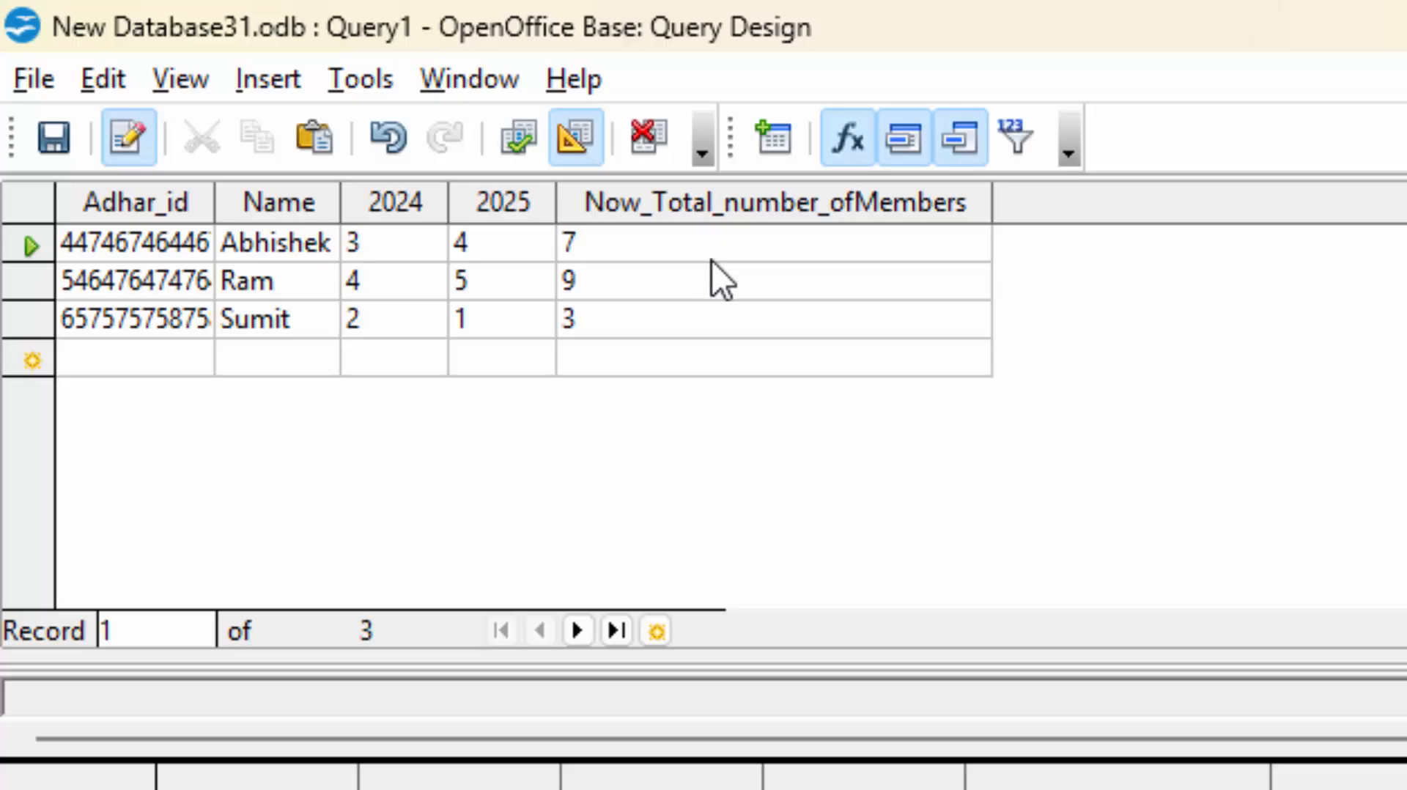
pyautogui.click(173, 357)
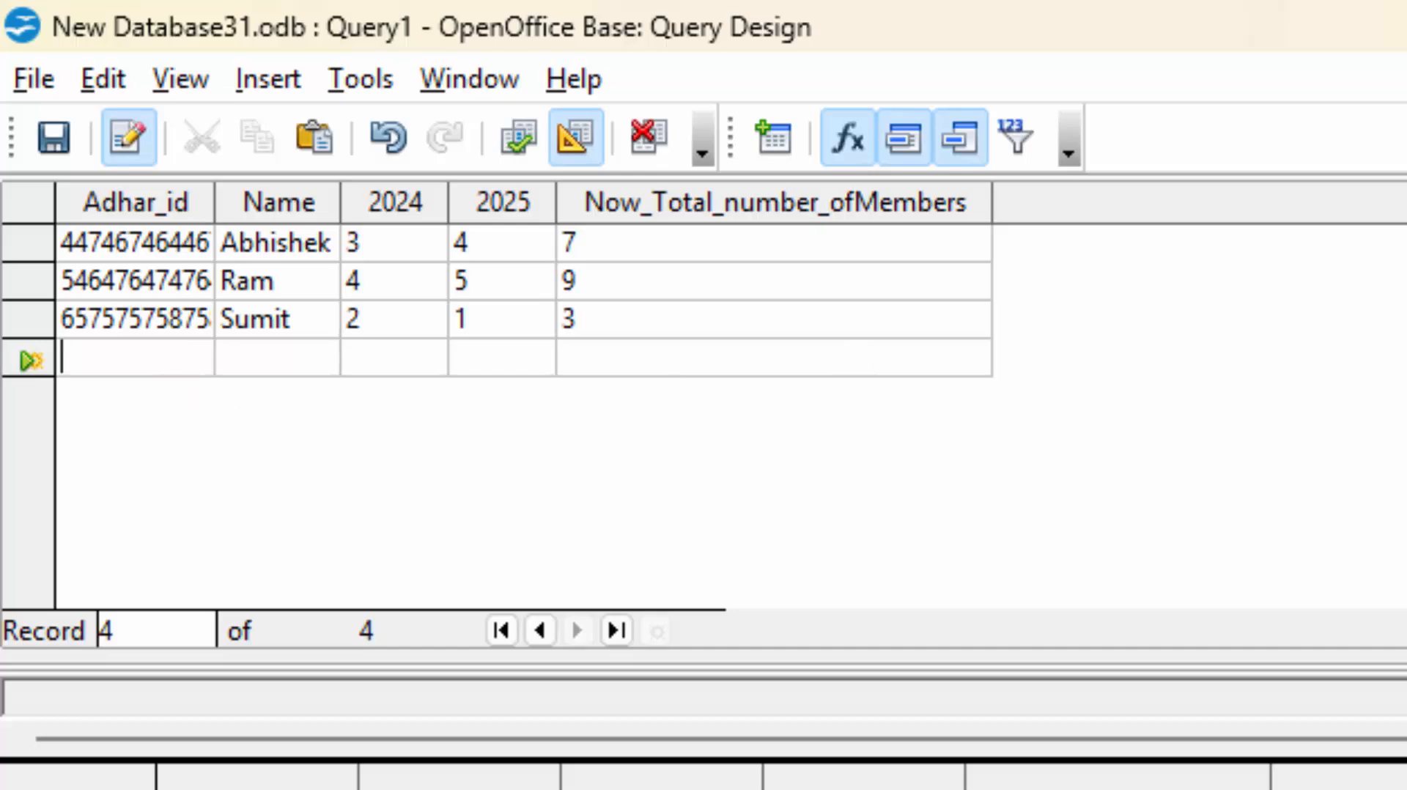
pyautogui.hotkey('ctrl', 'w')
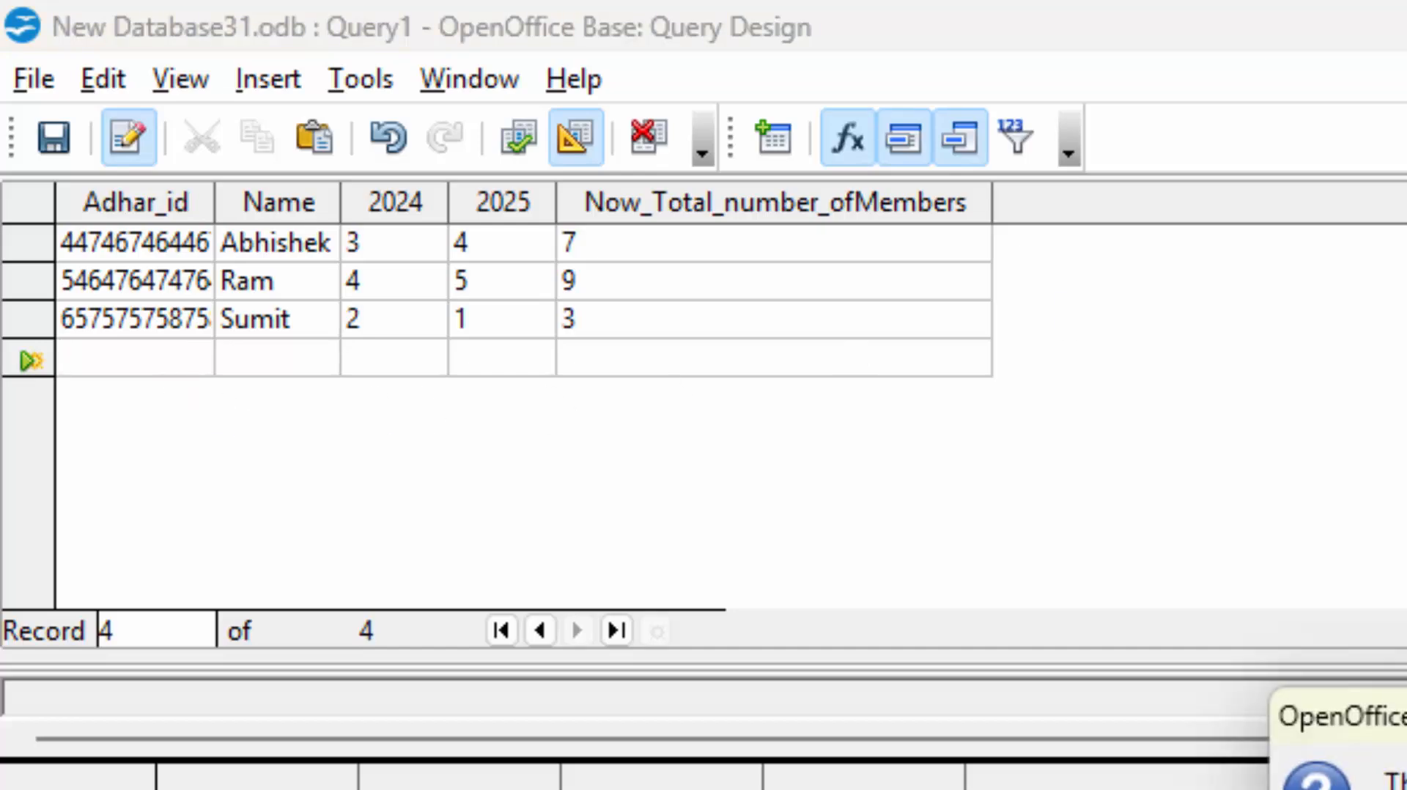
pyautogui.press('Return')
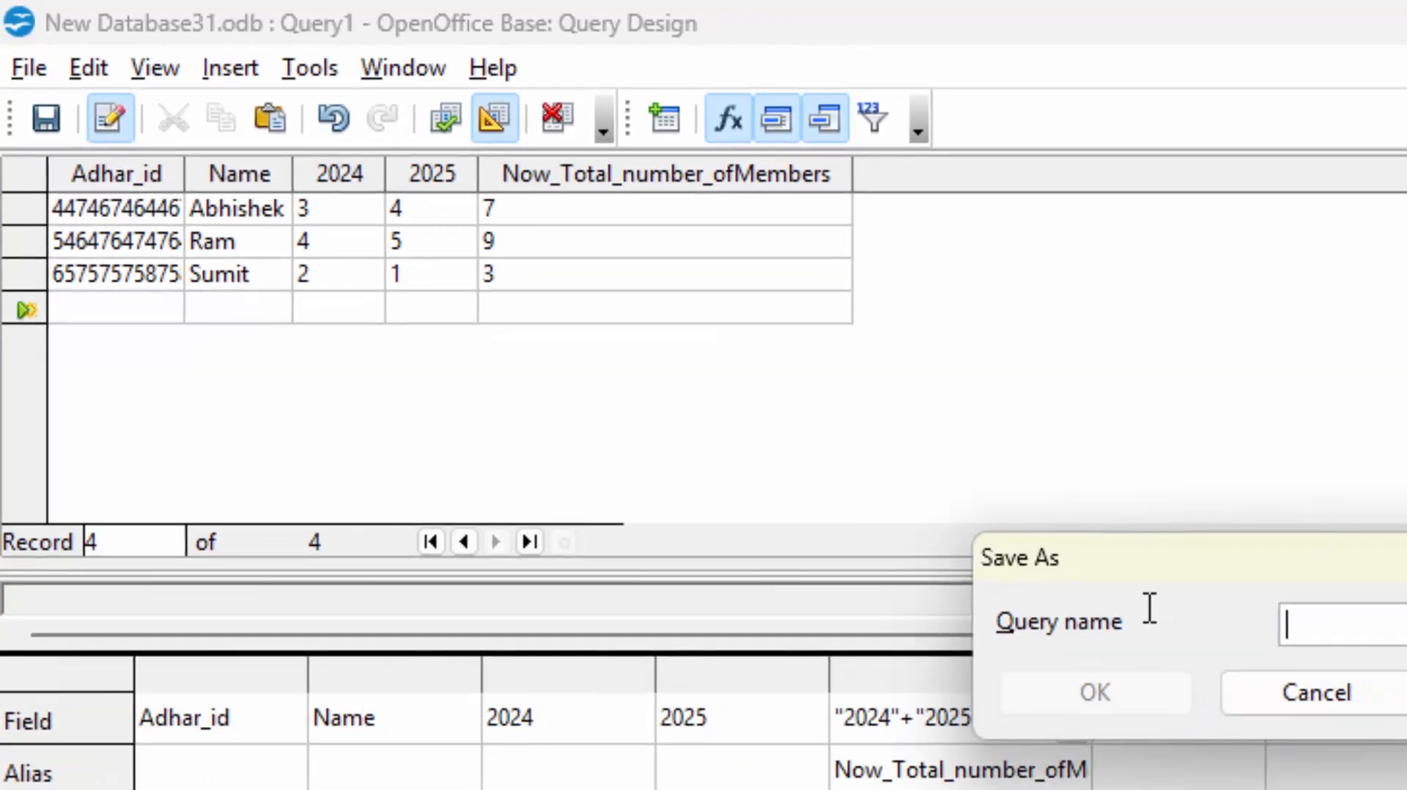
pyautogui.write('Po')
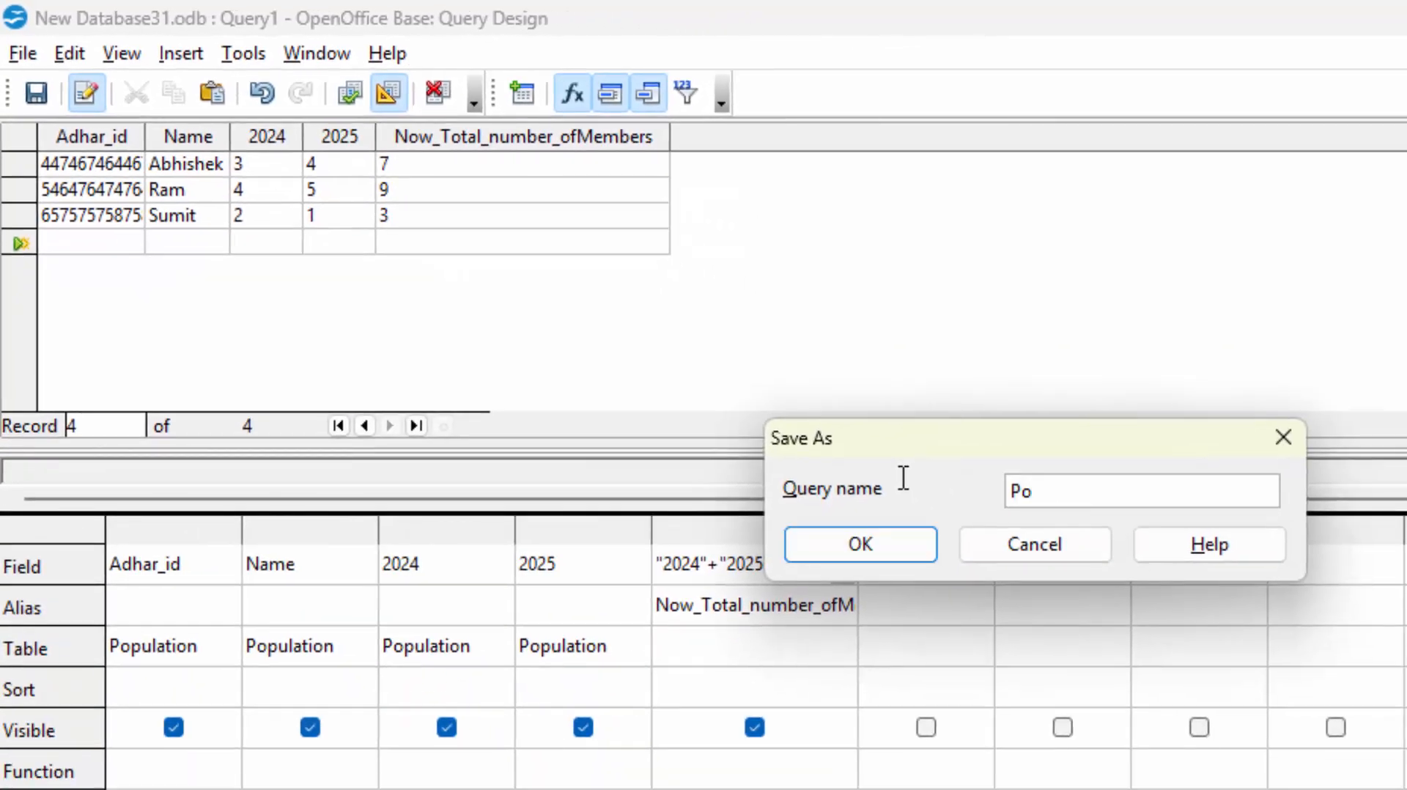
pyautogui.write('pulationQ')
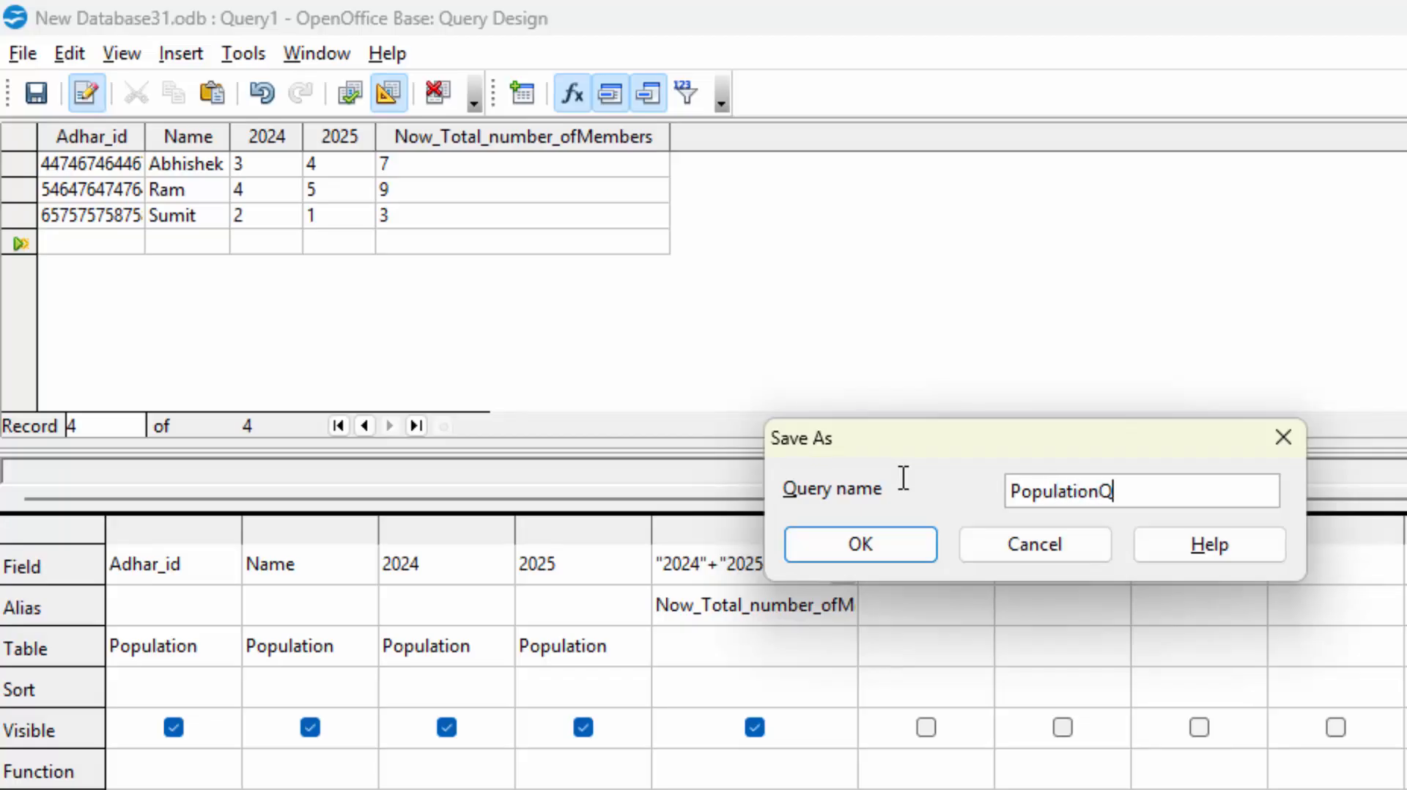
pyautogui.press('Return')
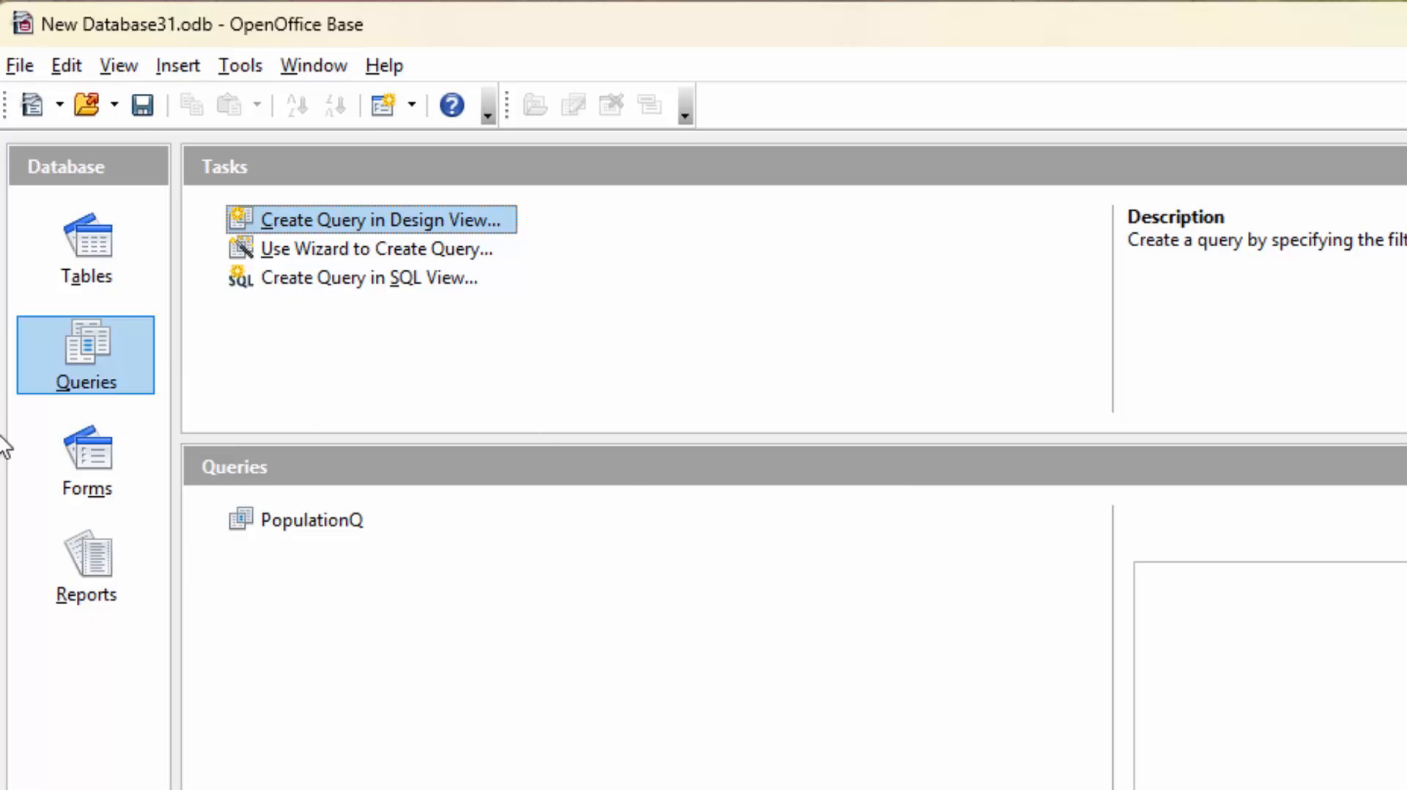
# Open the Population table and enter a new household's ID in the empty record row.
pyautogui.click(73, 214)
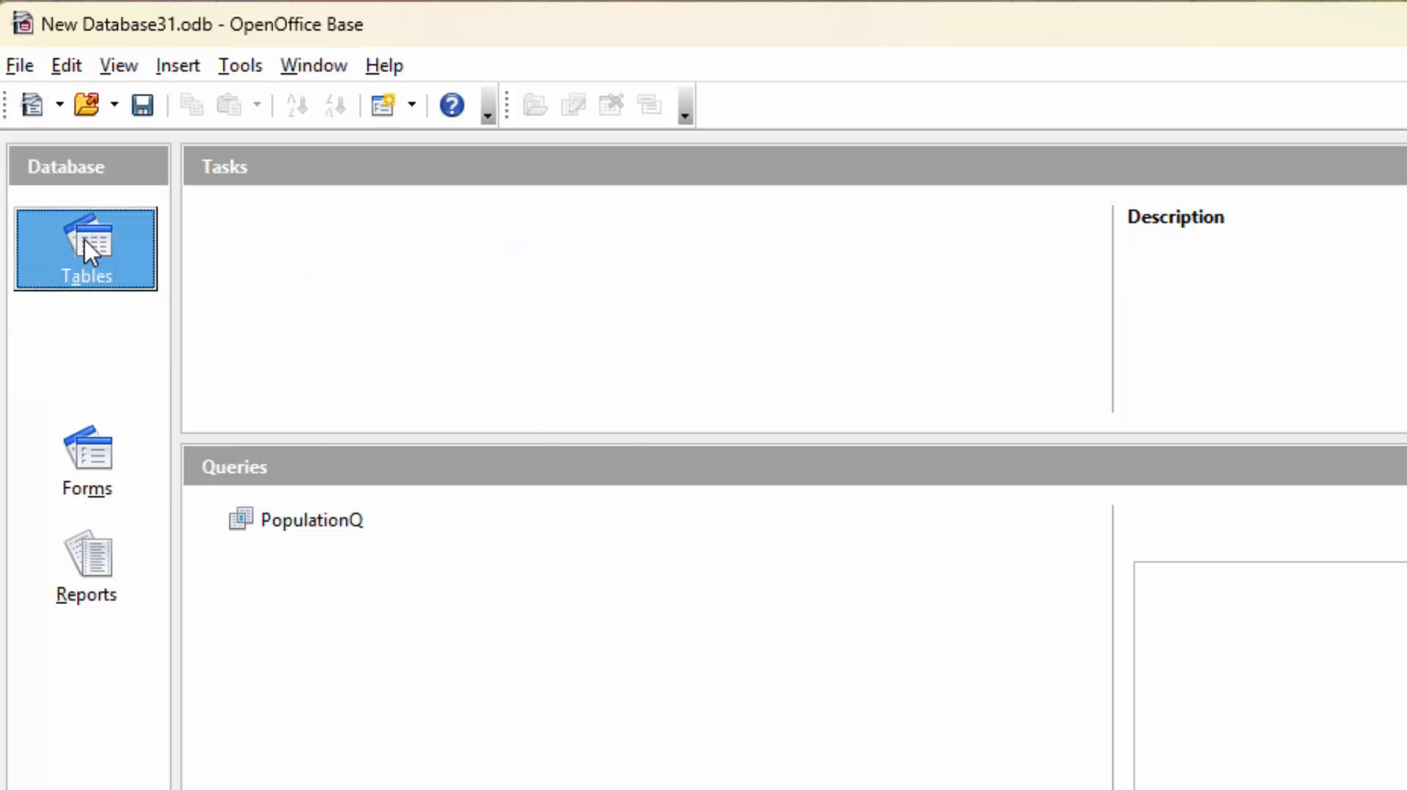
pyautogui.doubleClick(305, 521)
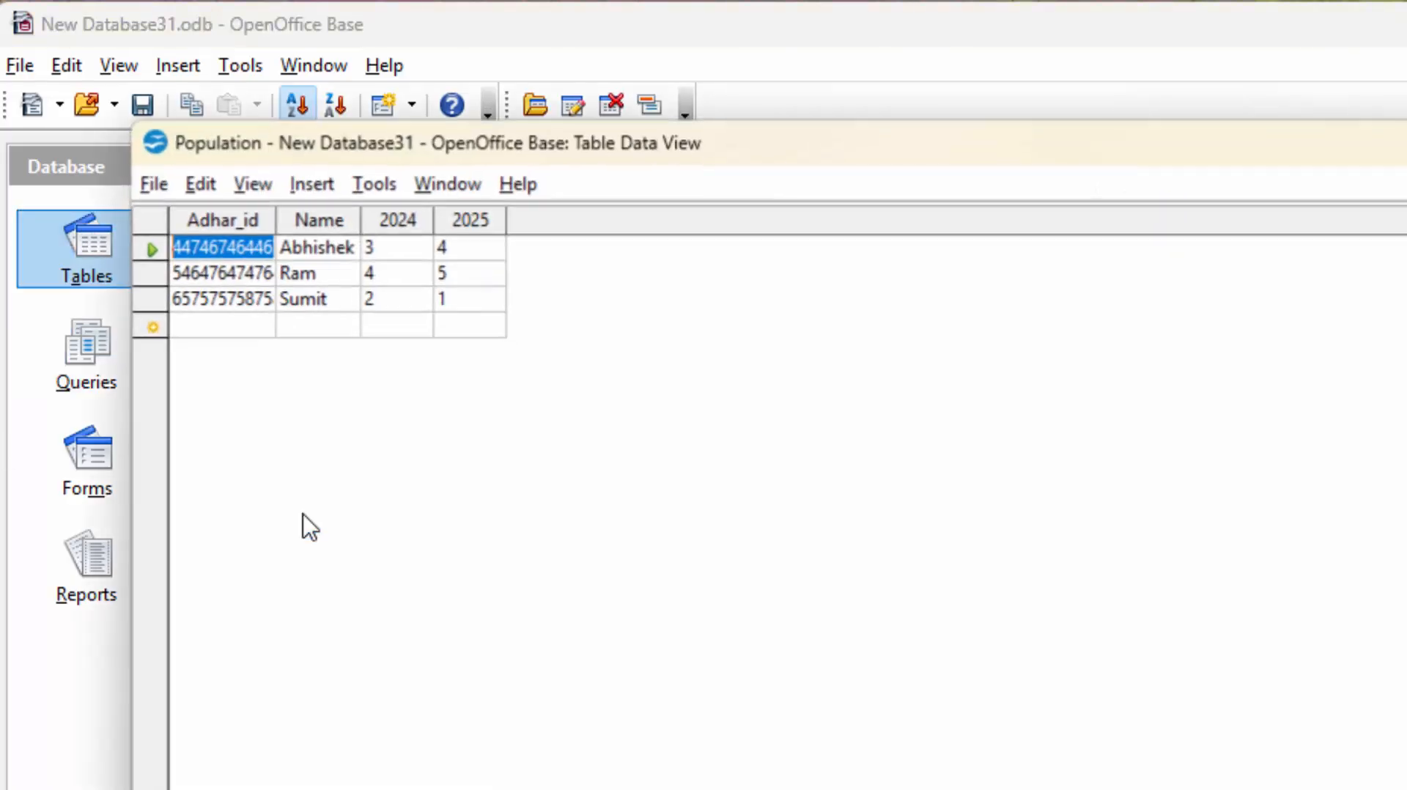
pyautogui.click(254, 307)
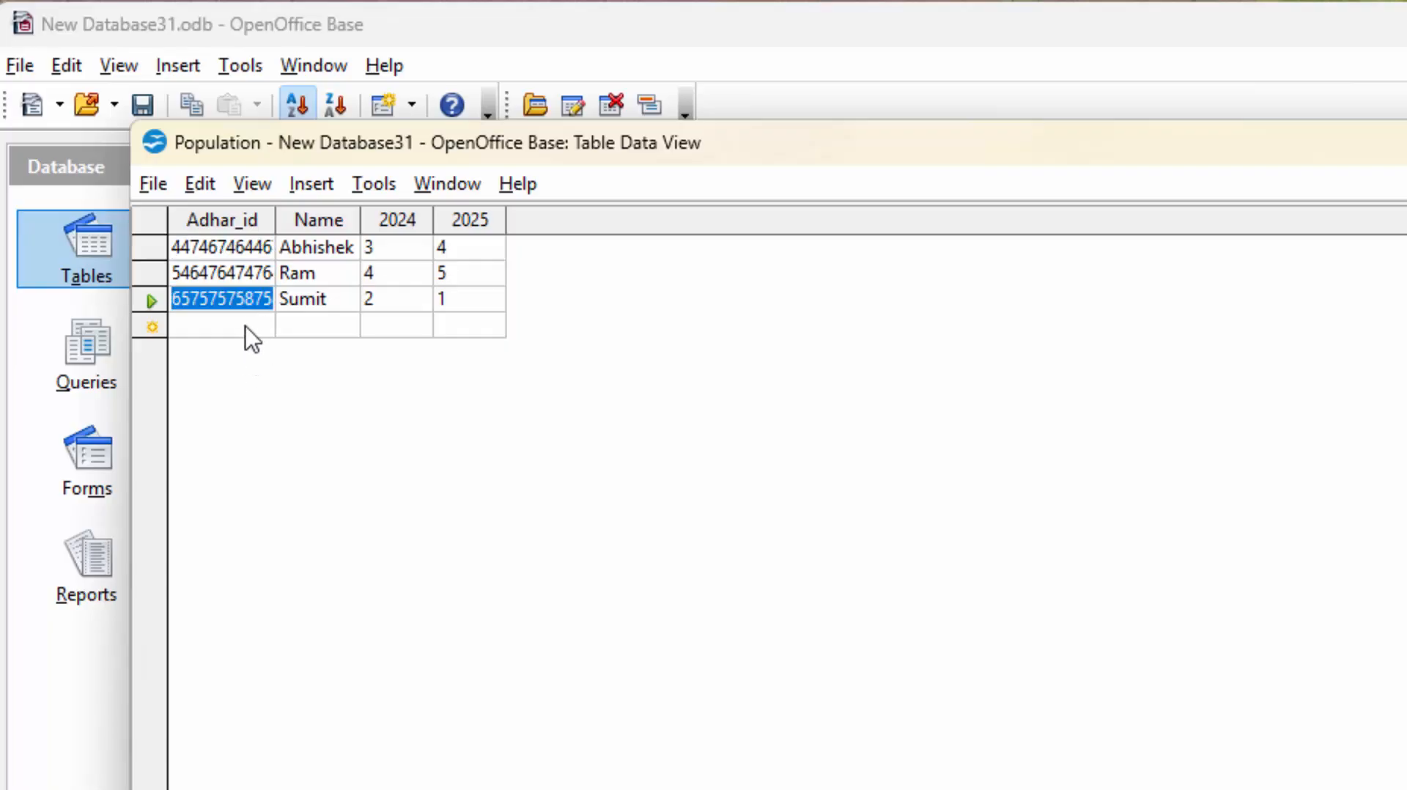
pyautogui.click(246, 327)
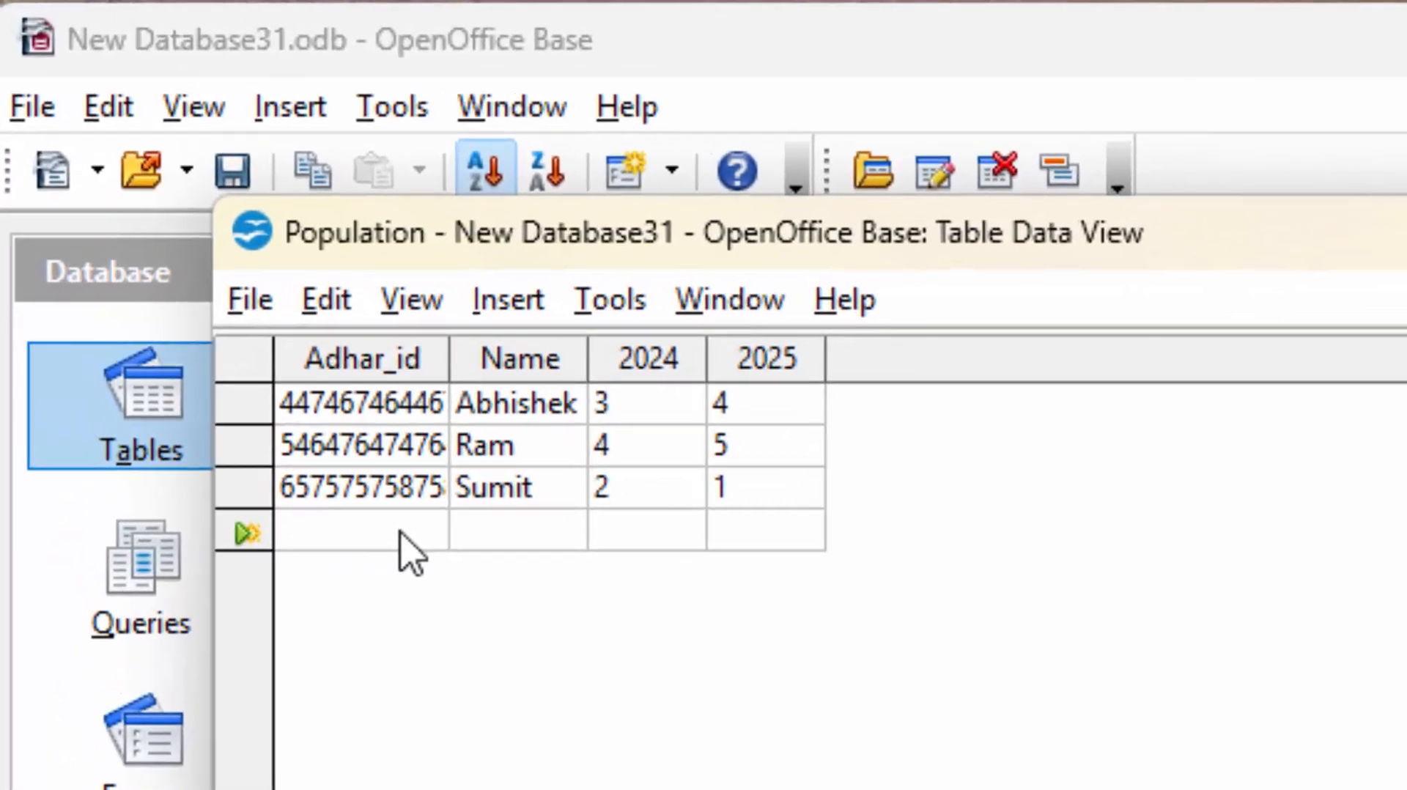
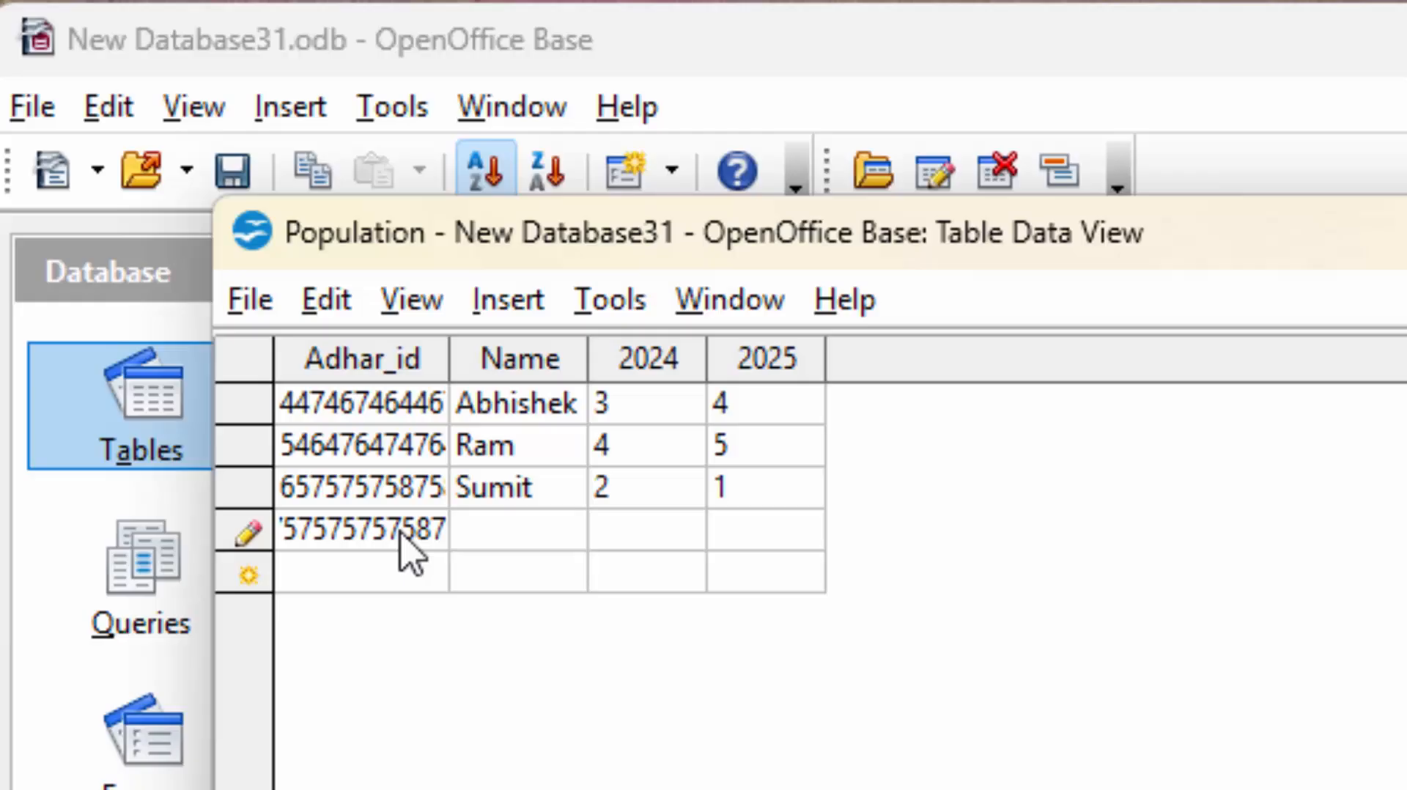
pyautogui.press('Tab')
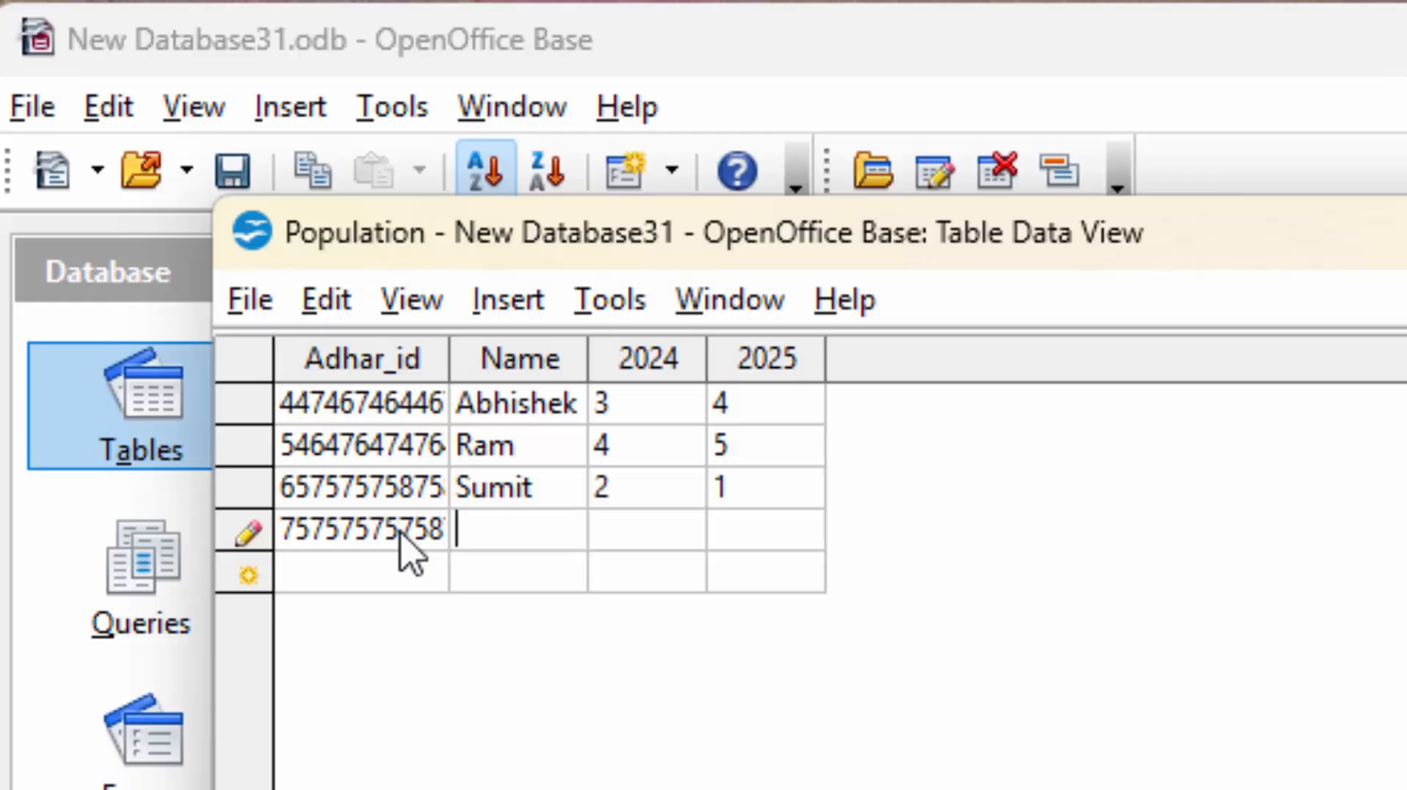
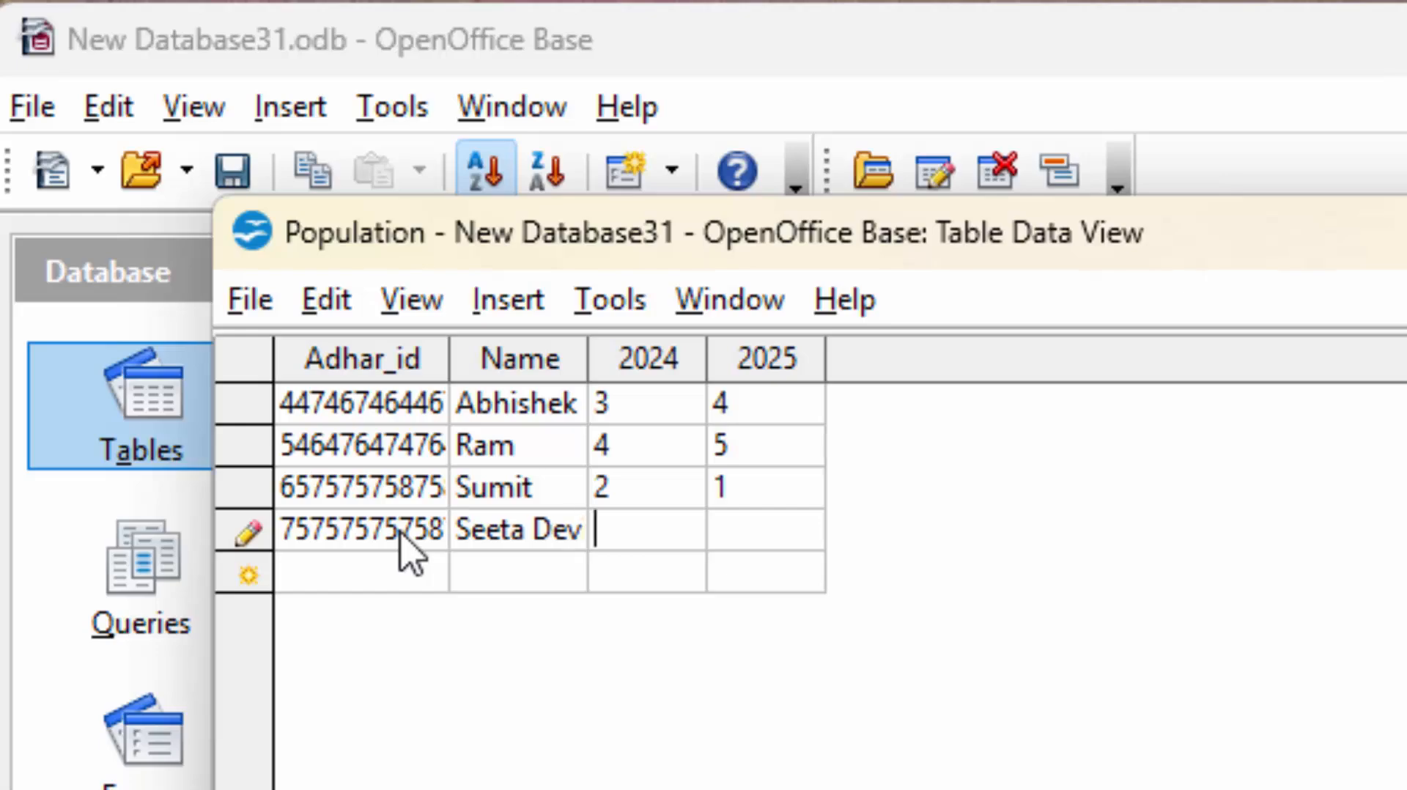
# Fill in the household's name with 2024 = 5 and 2025 = 4, then close the table.
pyautogui.press('Tab')
pyautogui.write('5')
pyautogui.press('Tab')
pyautogui.write('4')
pyautogui.press('Tab')
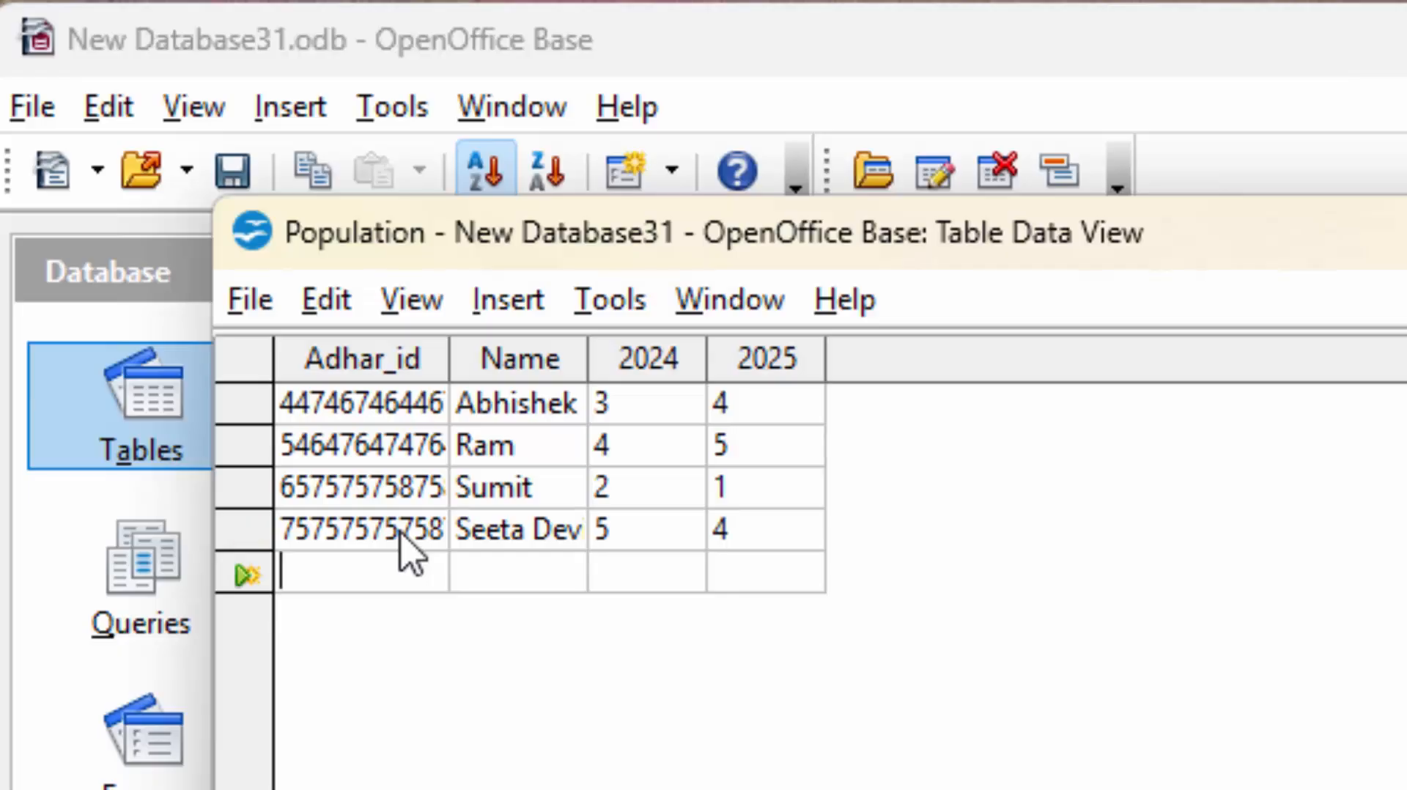
pyautogui.click(534, 582)
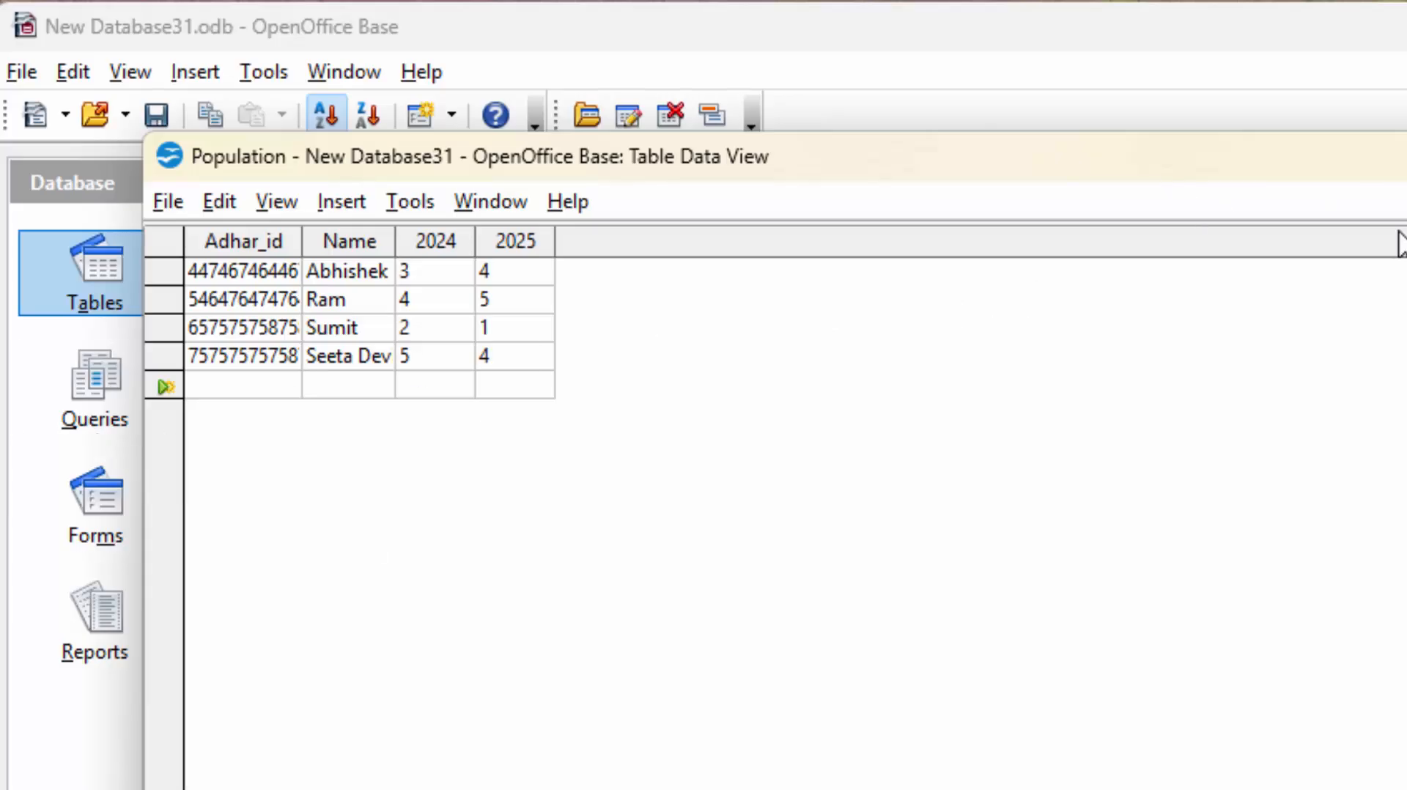
pyautogui.hotkey('ctrl', 'w')
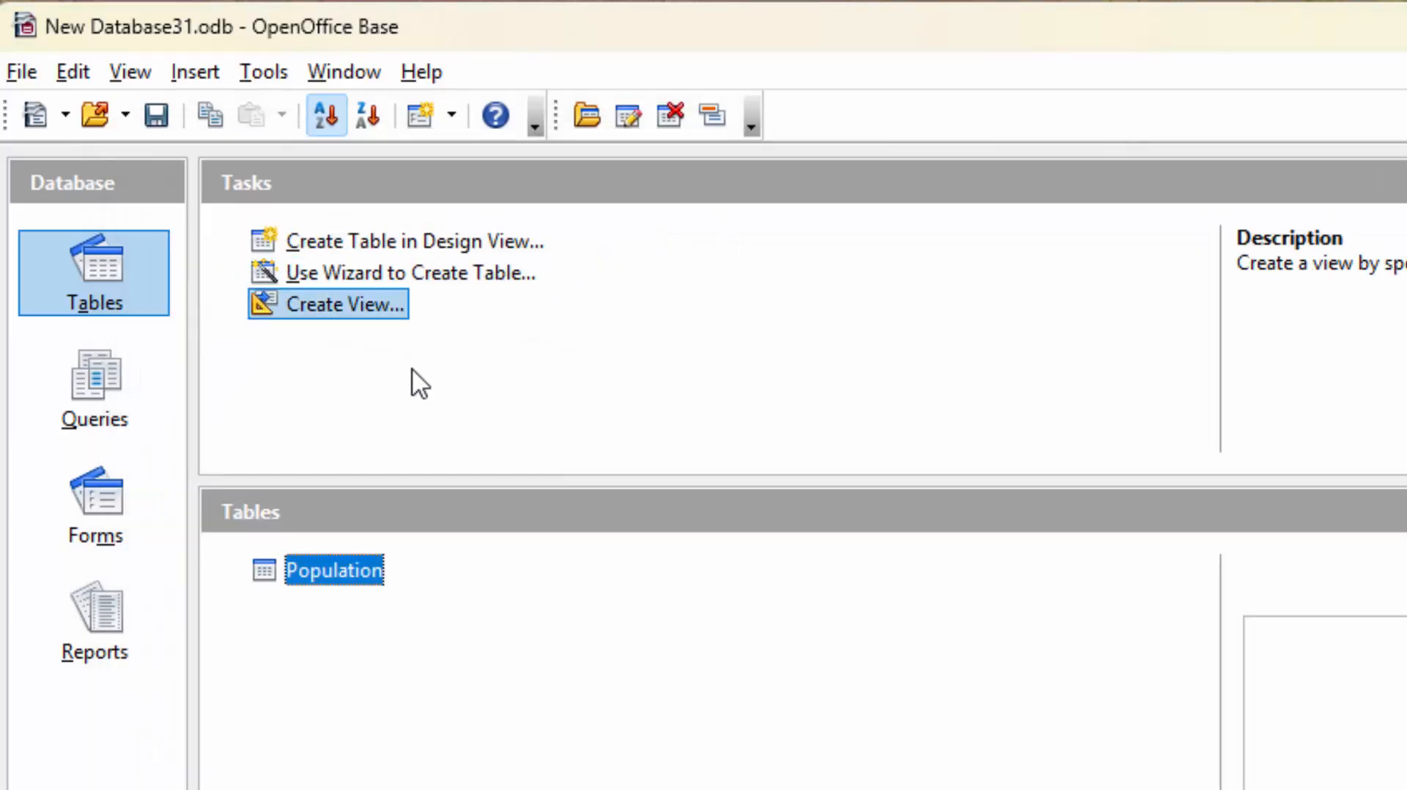
# Open PopulationQ's results, widen the Name column, and check the fourth household totals 9.
pyautogui.click(82, 367)
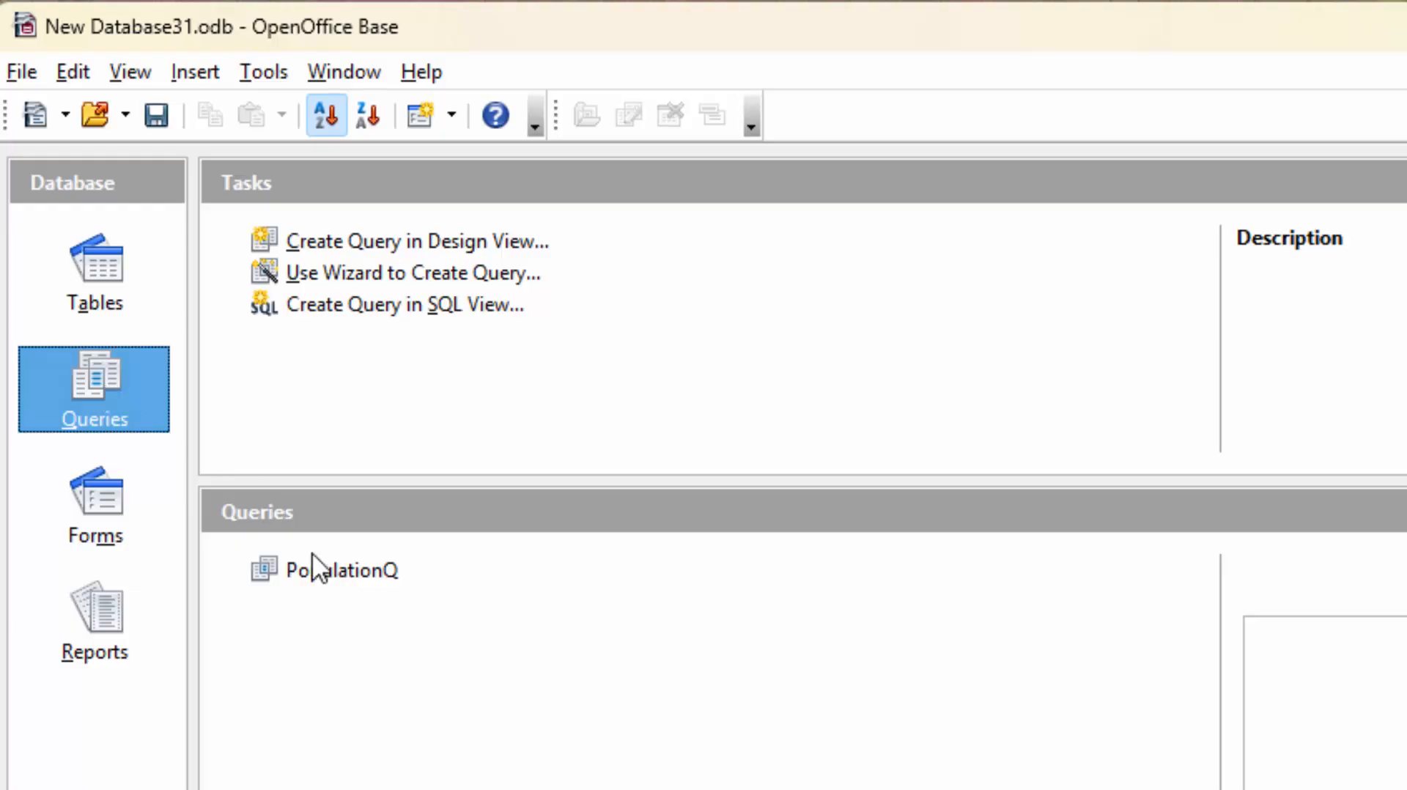
pyautogui.doubleClick(349, 572)
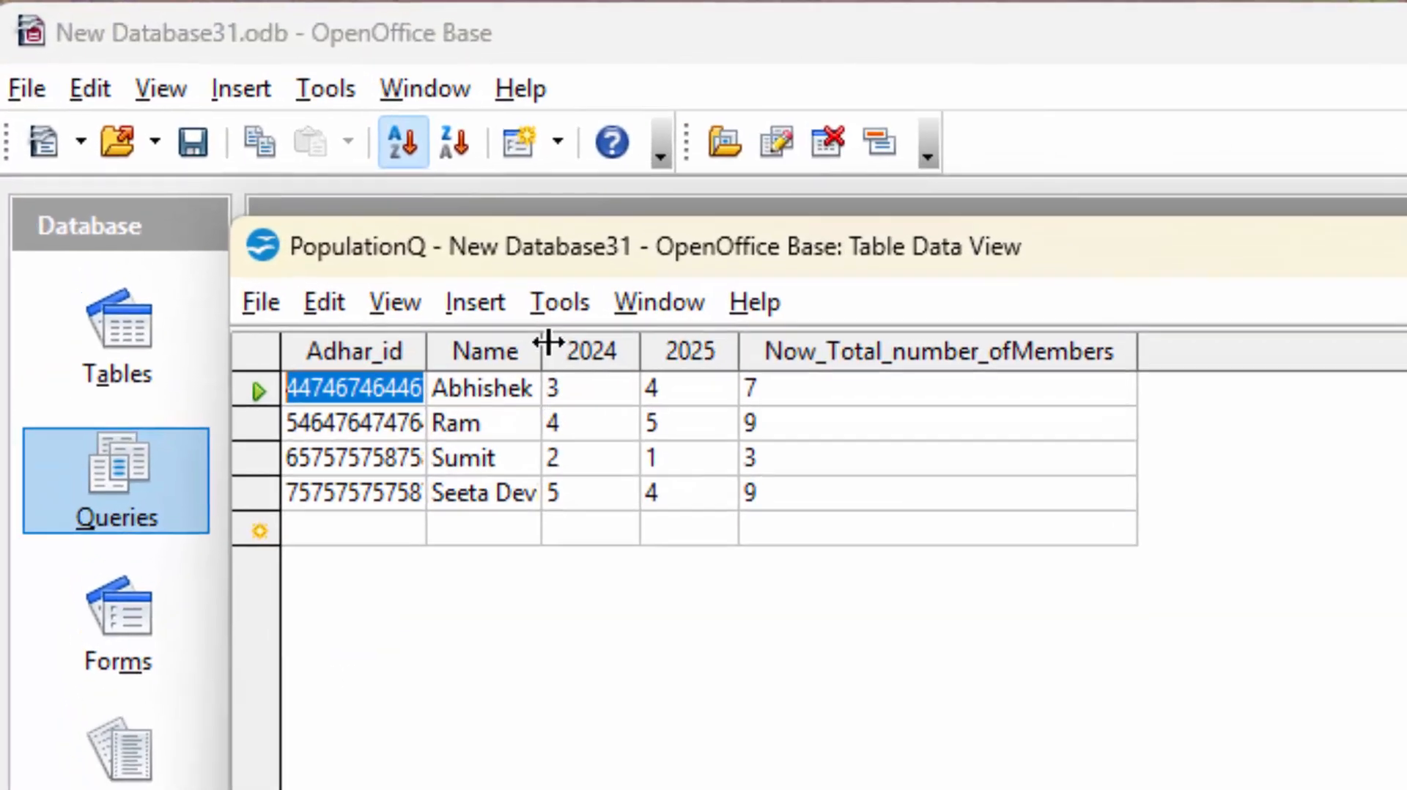
pyautogui.moveTo(438, 284); pyautogui.dragTo(478, 315)
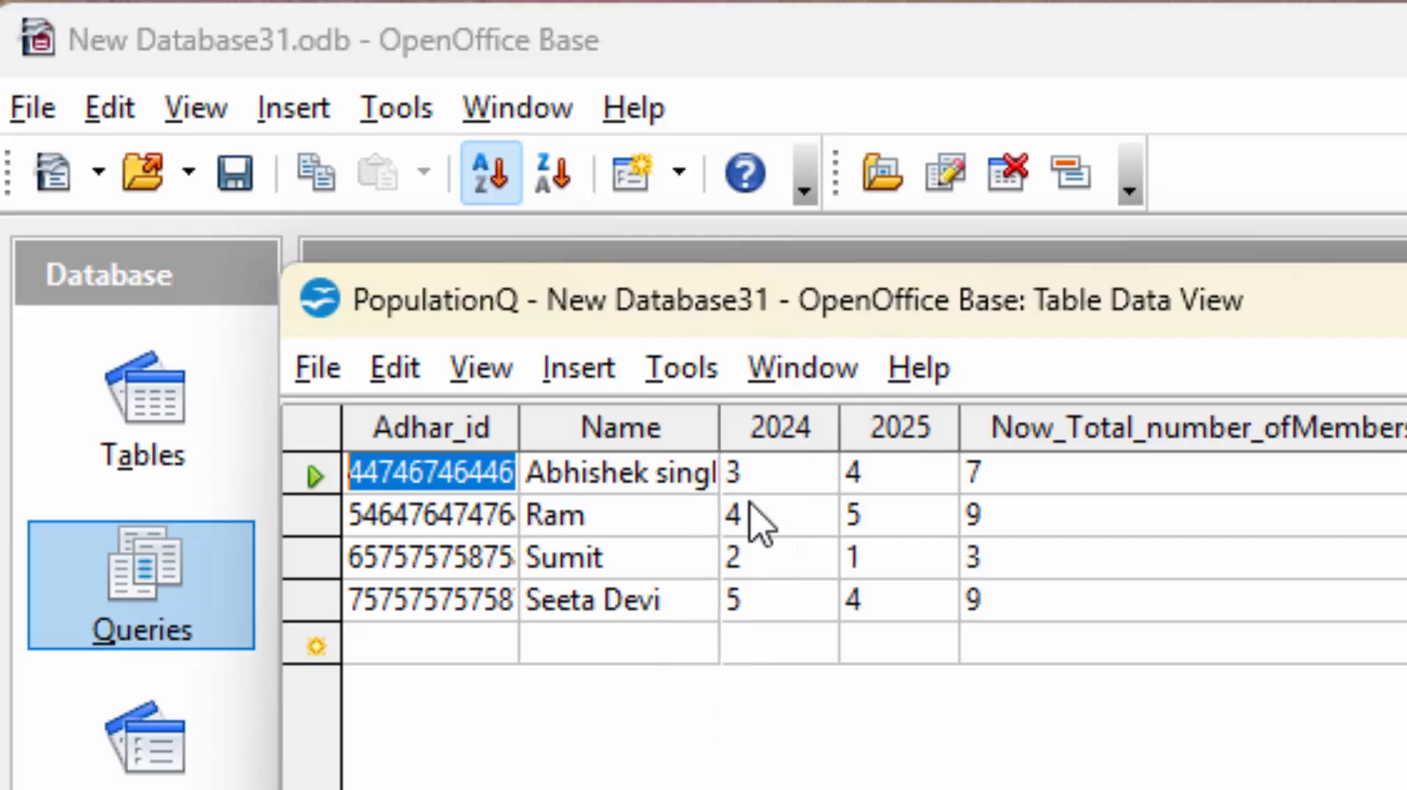
pyautogui.click(1060, 613)
pyautogui.click(1060, 611)
pyautogui.click(1059, 611)
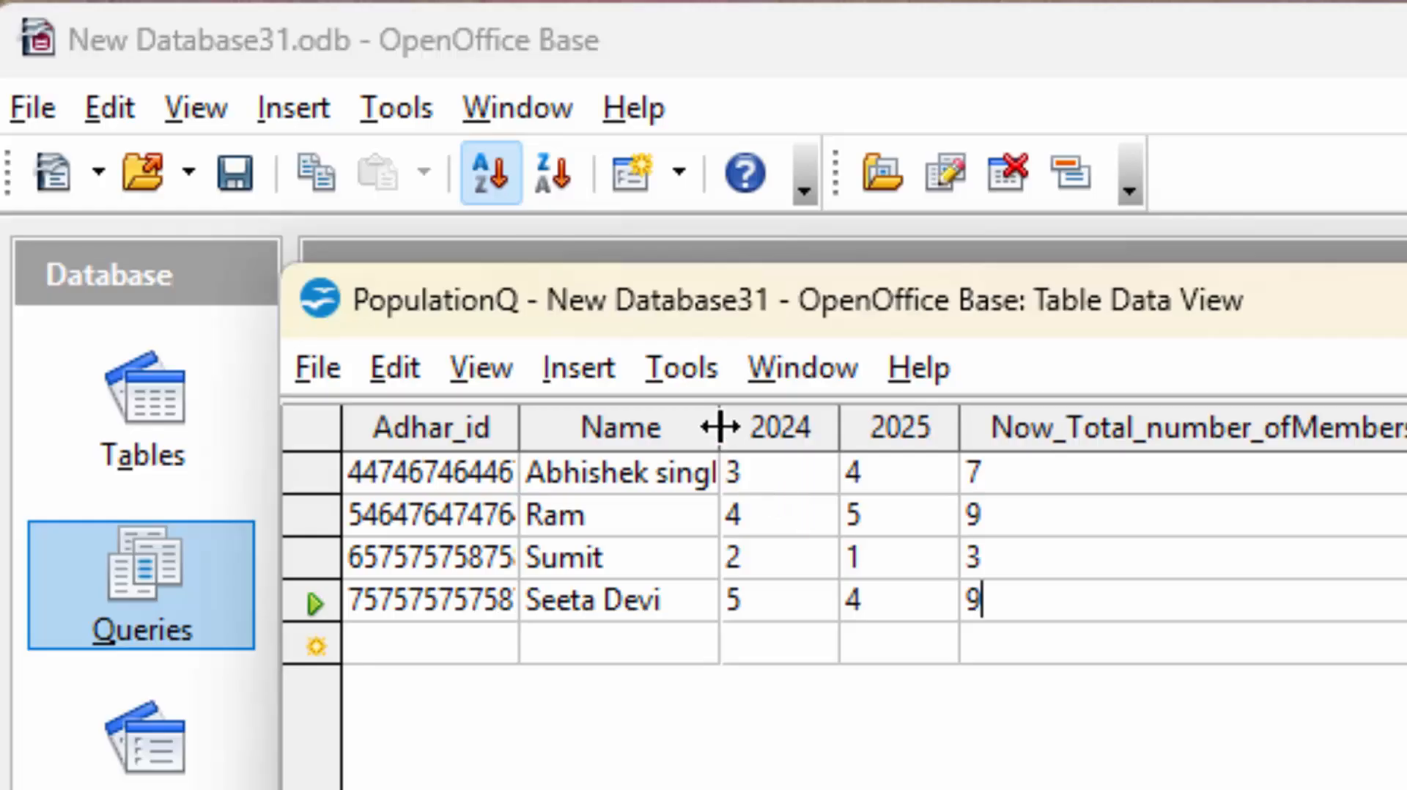
pyautogui.moveTo(718, 424); pyautogui.dragTo(765, 462)
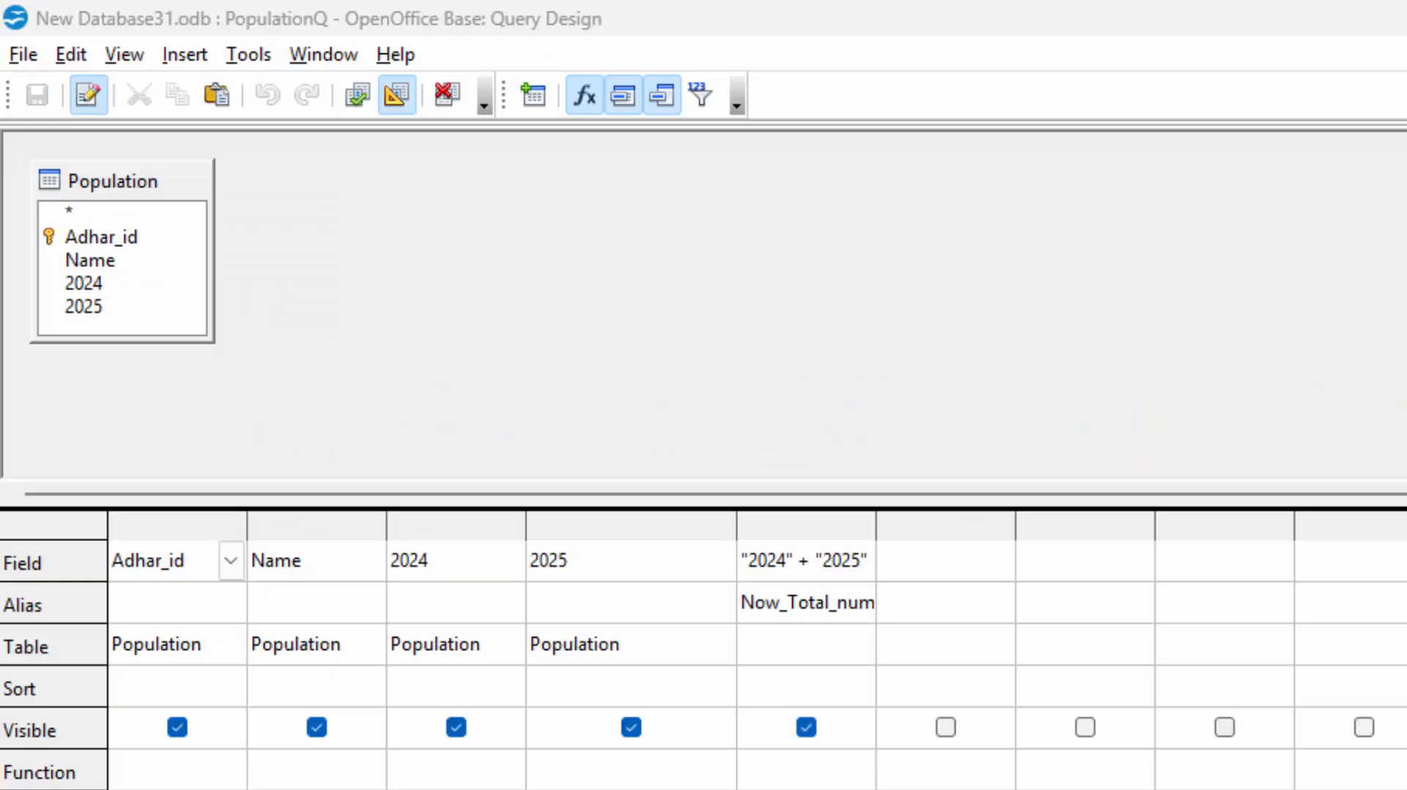
# Add a query column aliased Increase_Decrease computing "2025"-"2024", widened to show fully.
pyautogui.click(938, 609)
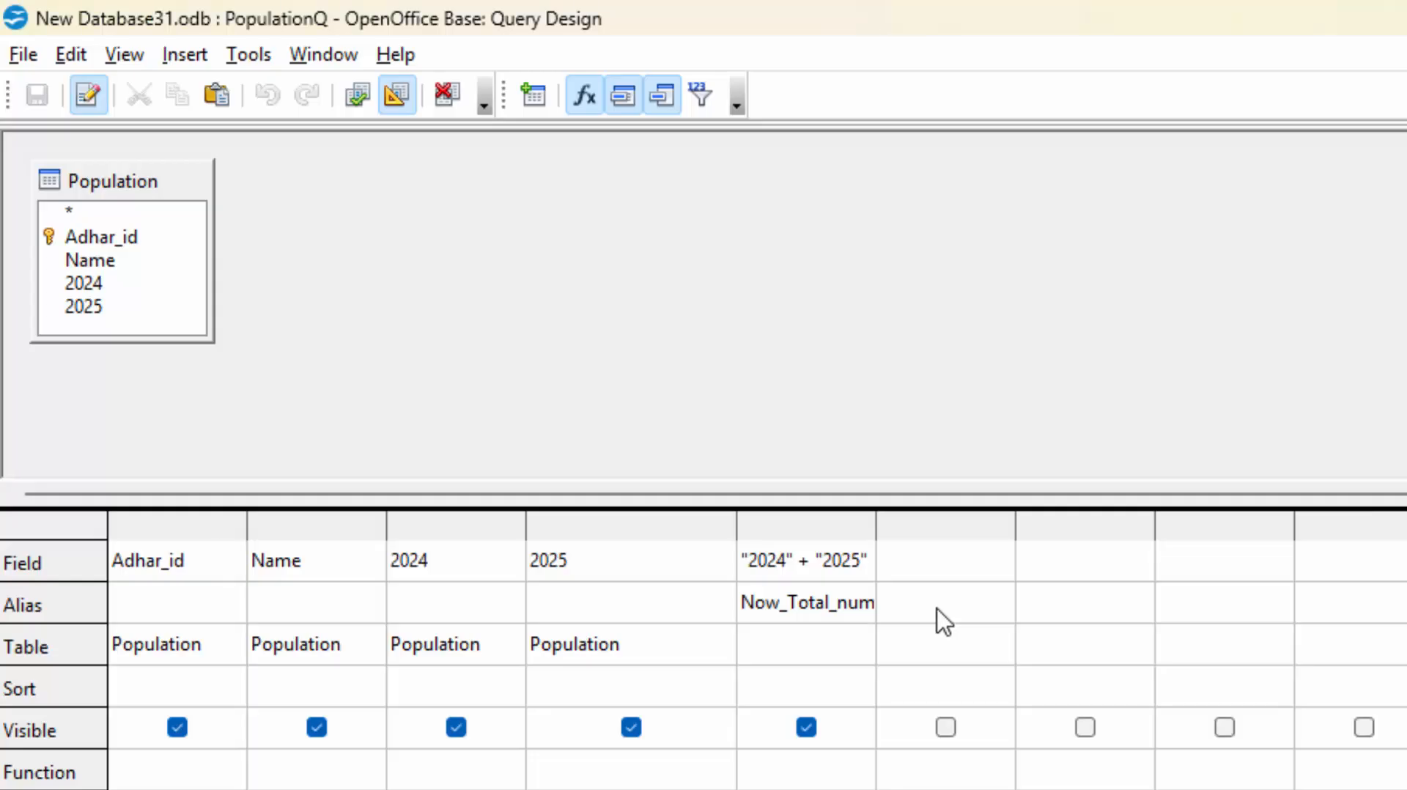
pyautogui.write('Now_Total_num Increase_')
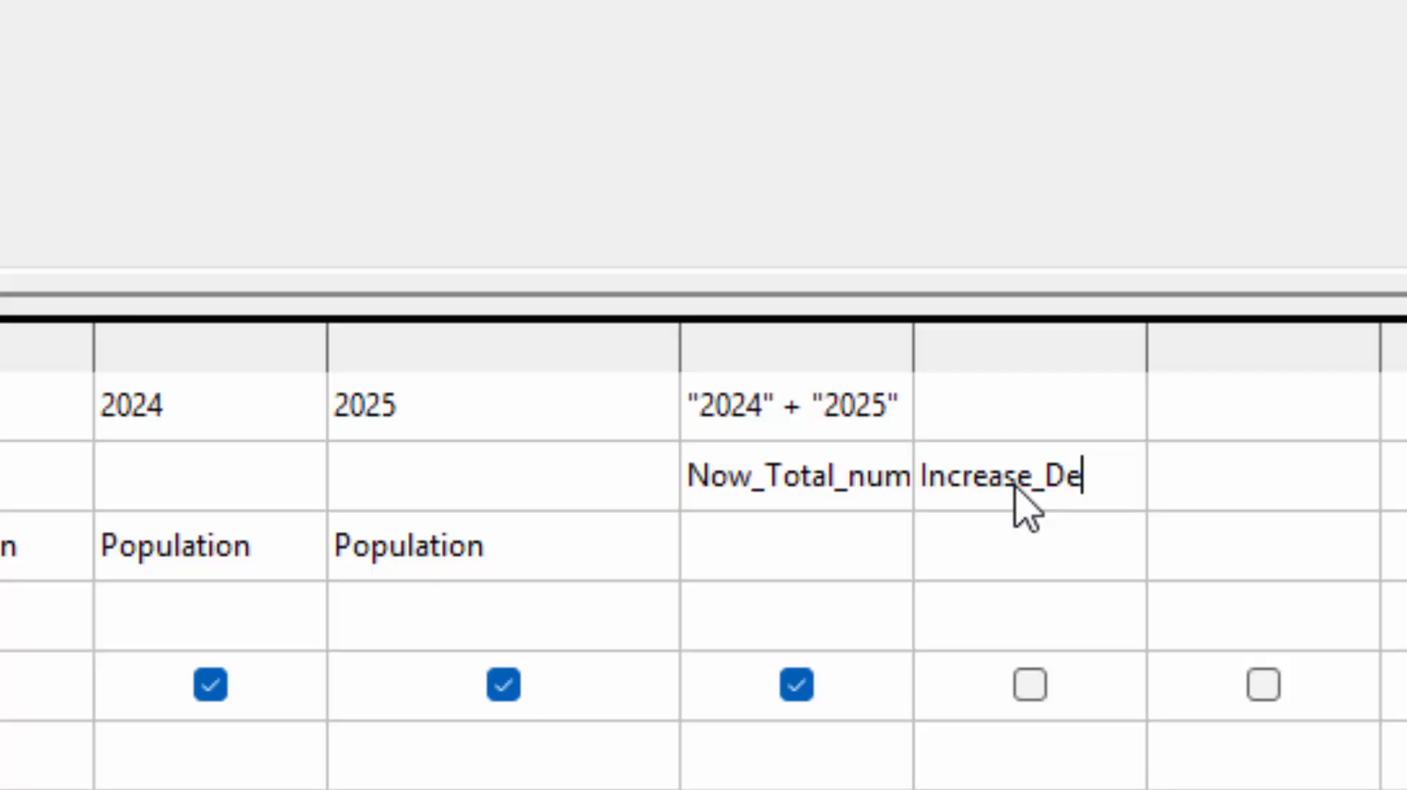
pyautogui.write('crease')
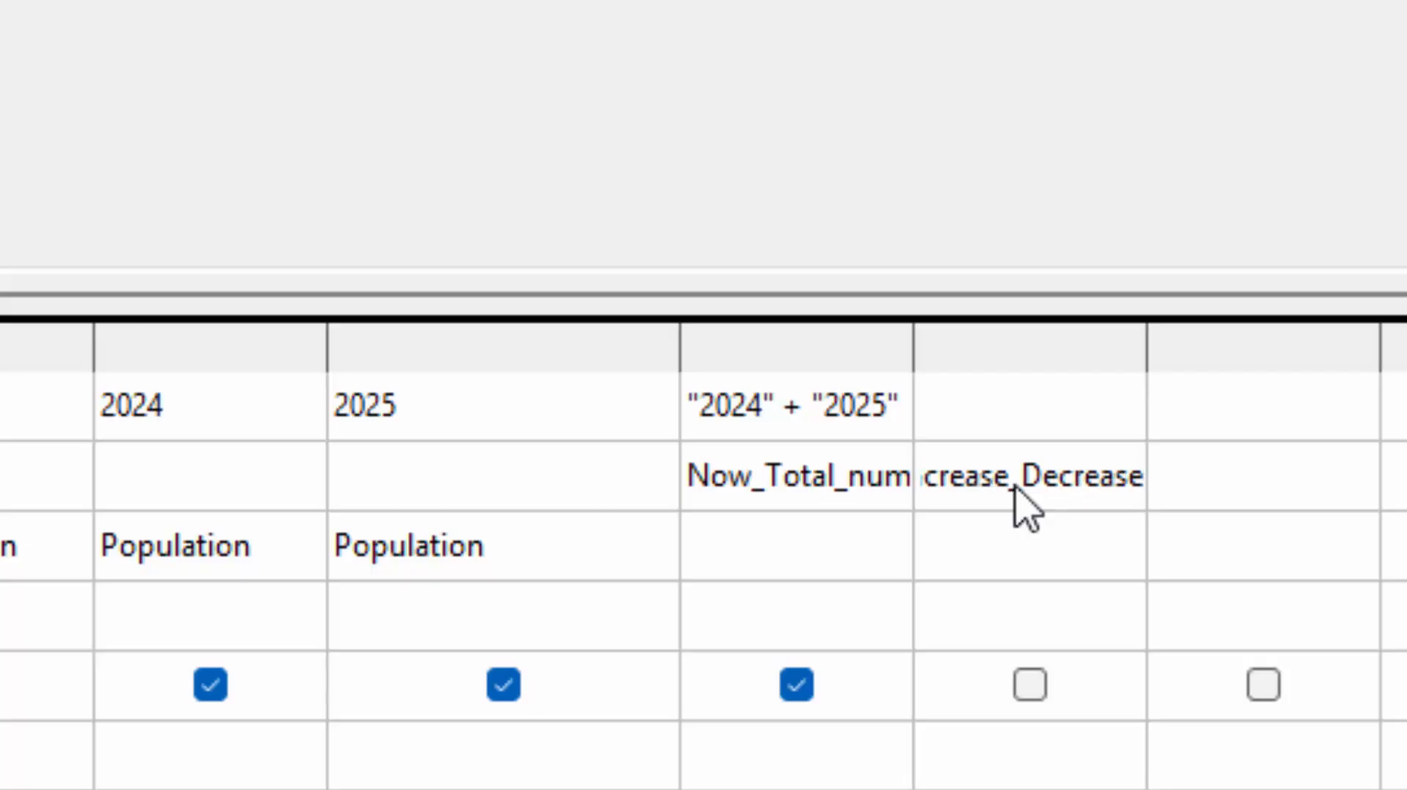
pyautogui.click(1036, 437)
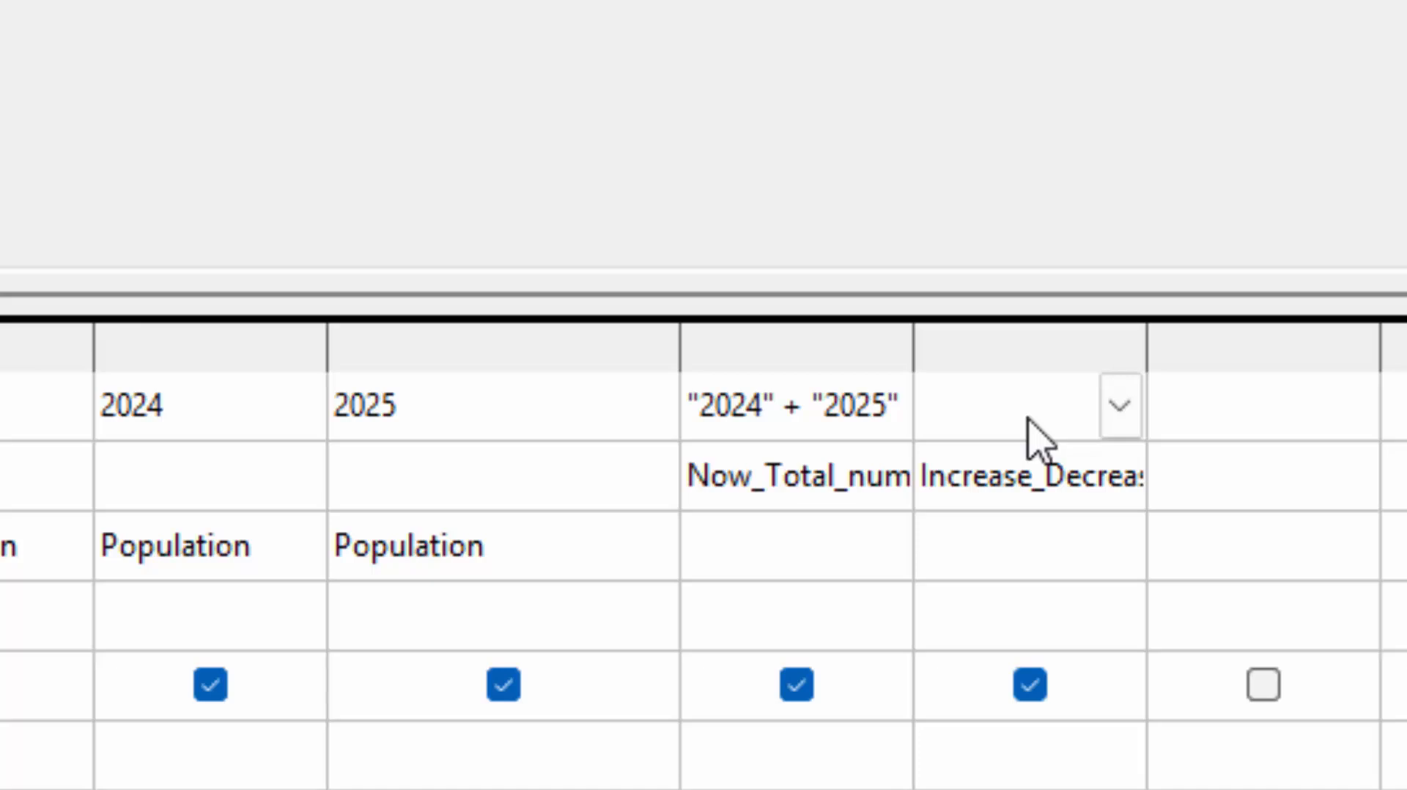
pyautogui.write('"2025')
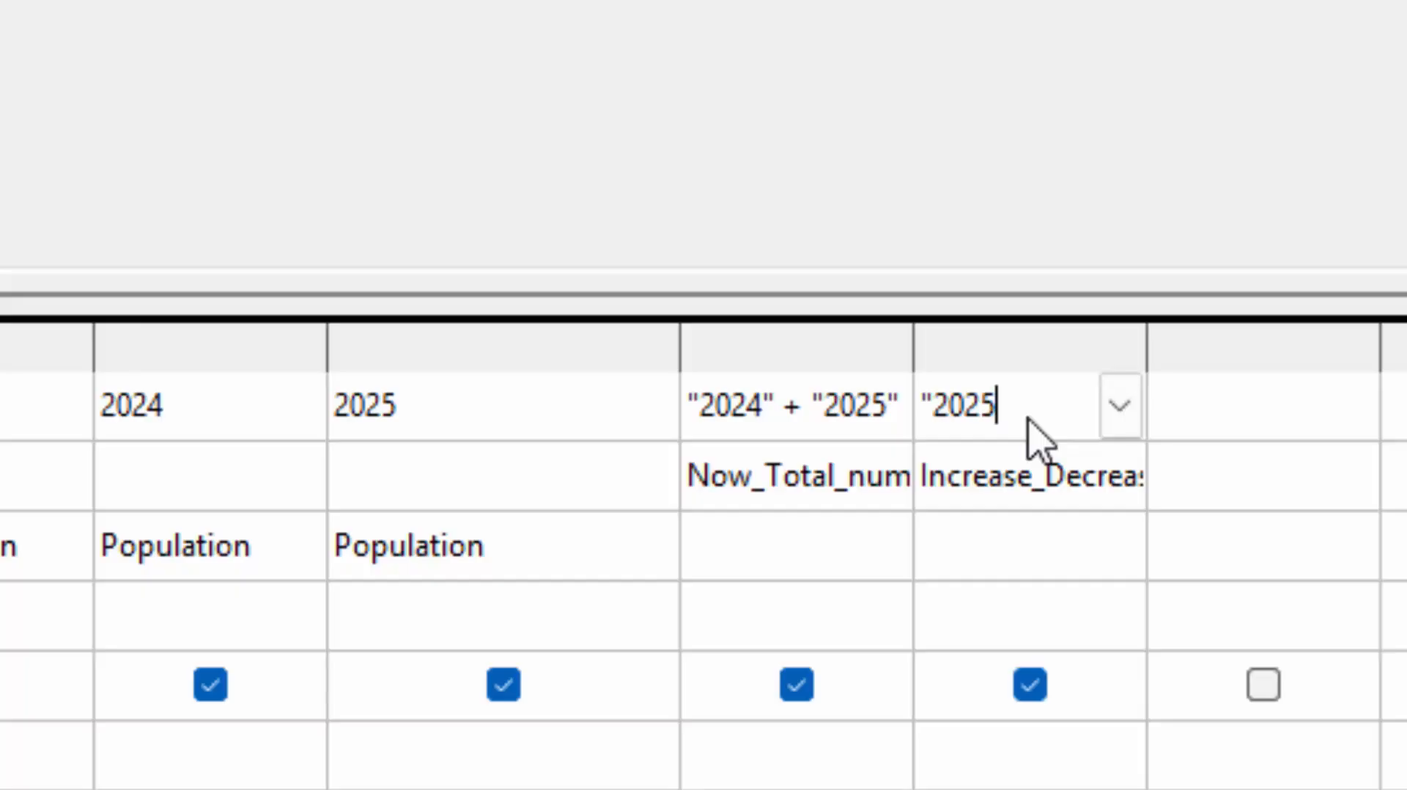
pyautogui.write('"-2024')
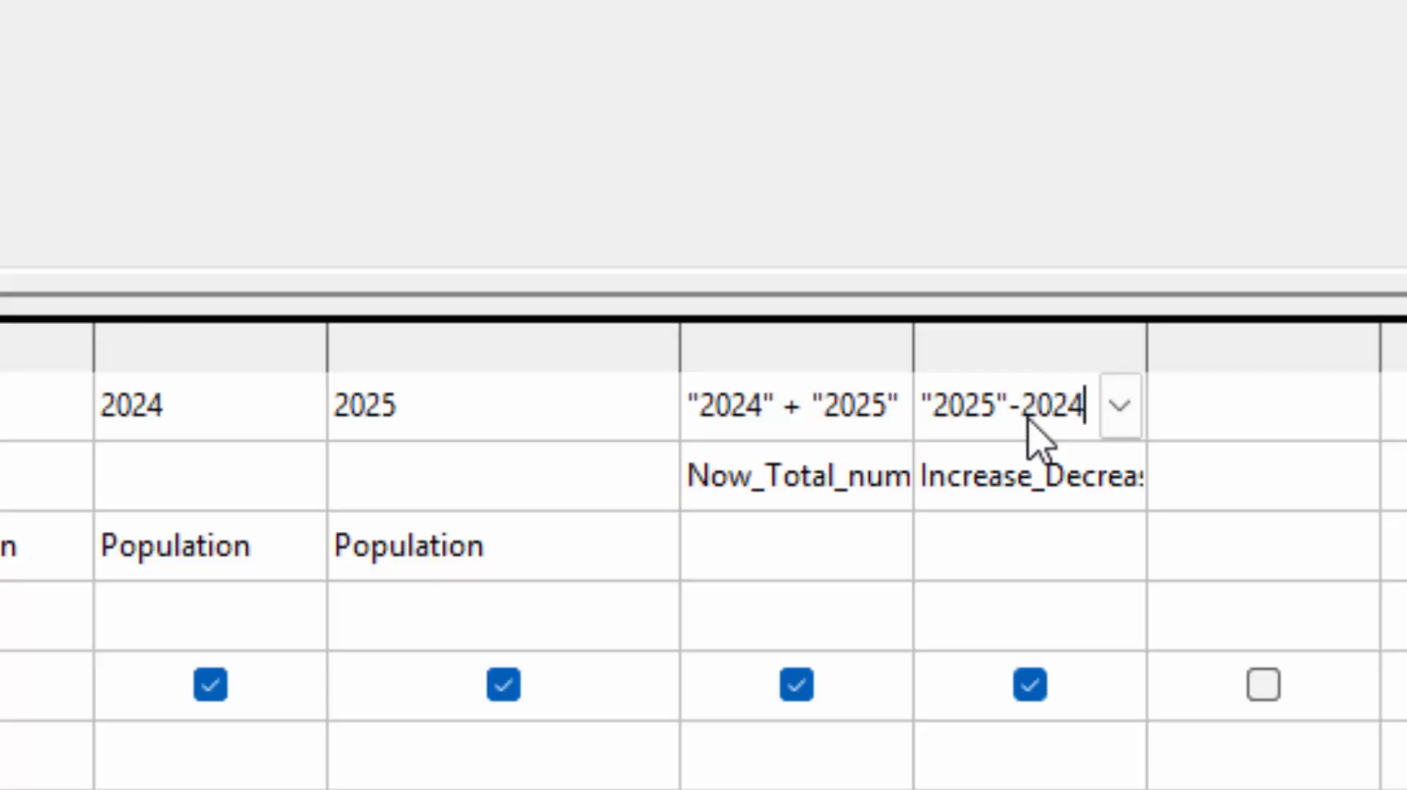
pyautogui.click(1030, 421)
pyautogui.write('"')
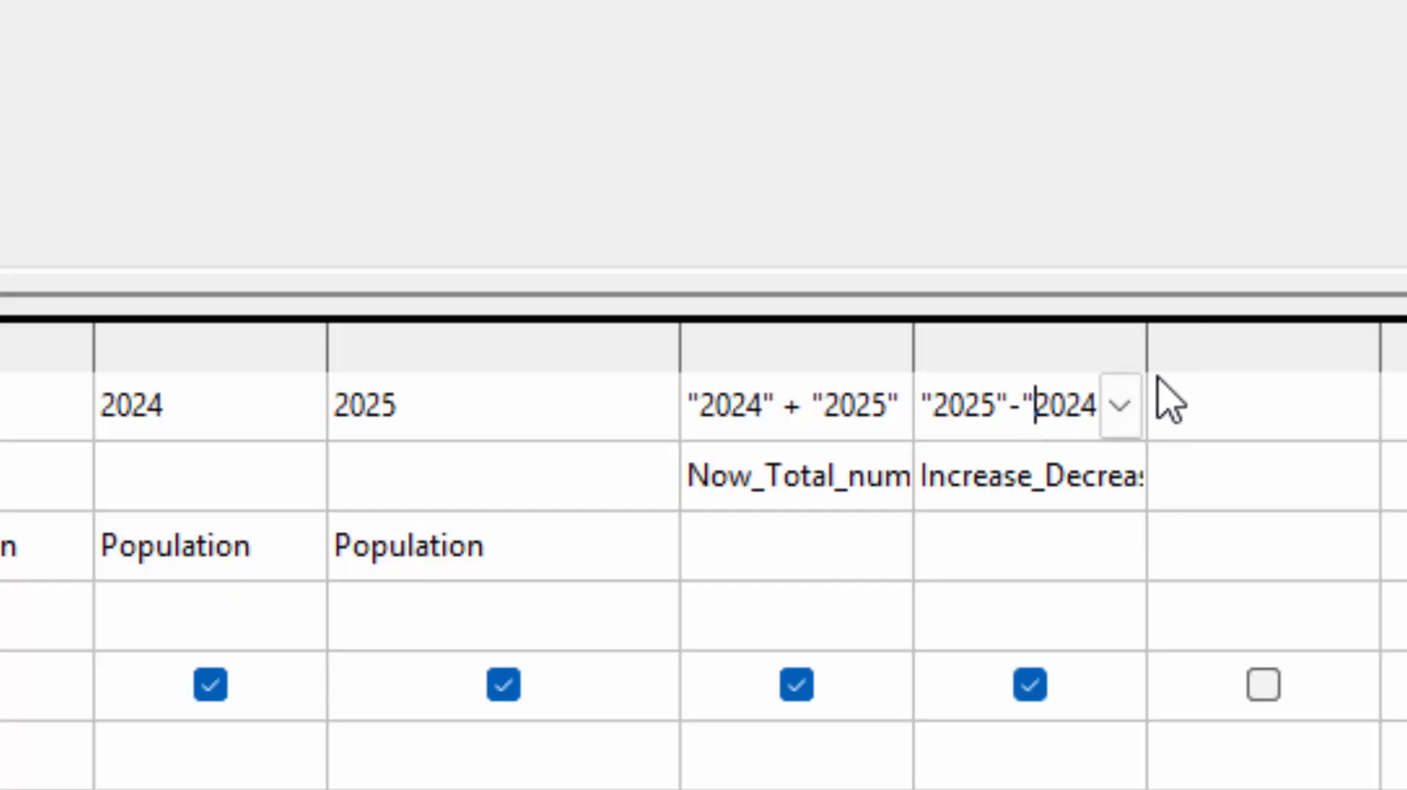
pyautogui.moveTo(1155, 358); pyautogui.dragTo(1241, 436)
pyautogui.click(1112, 416)
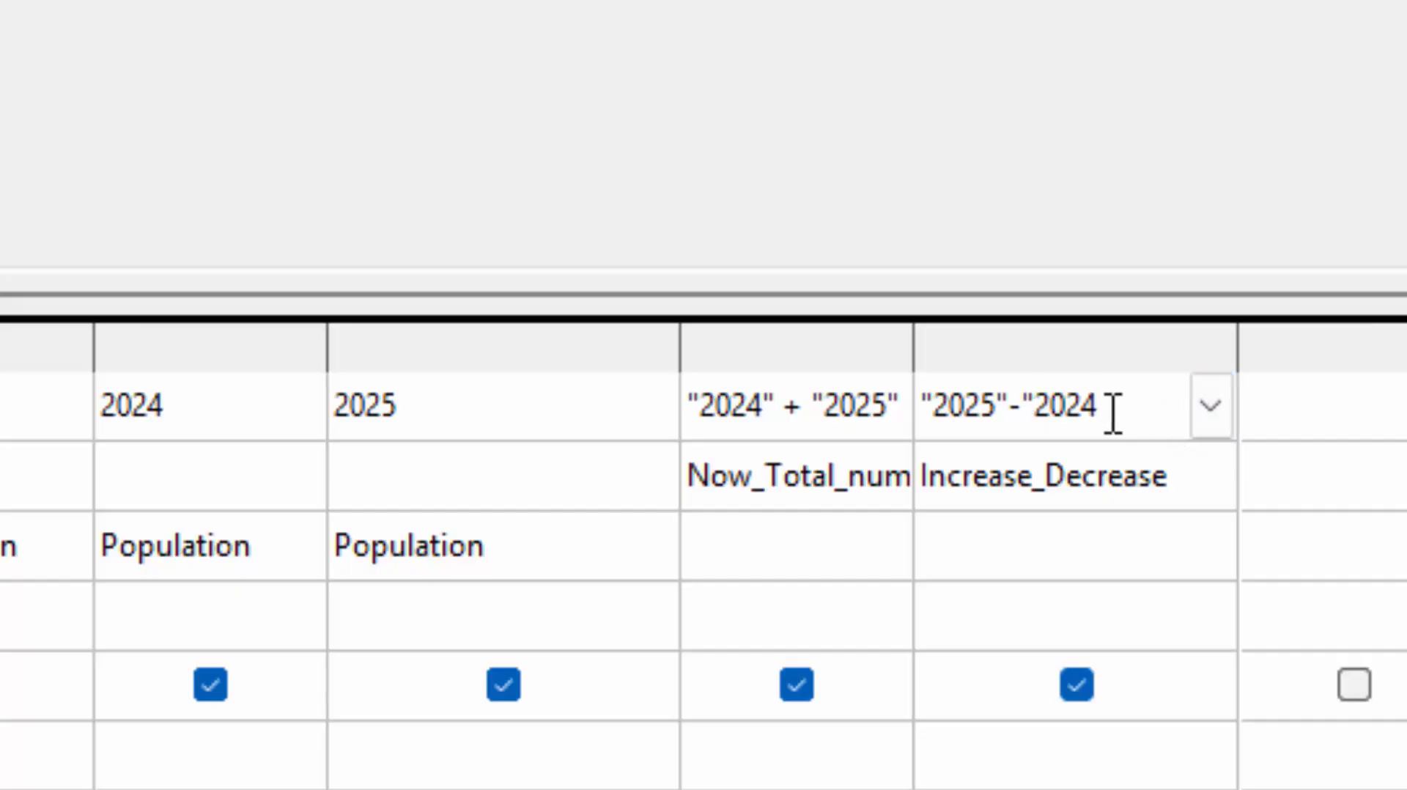
pyautogui.write('"')
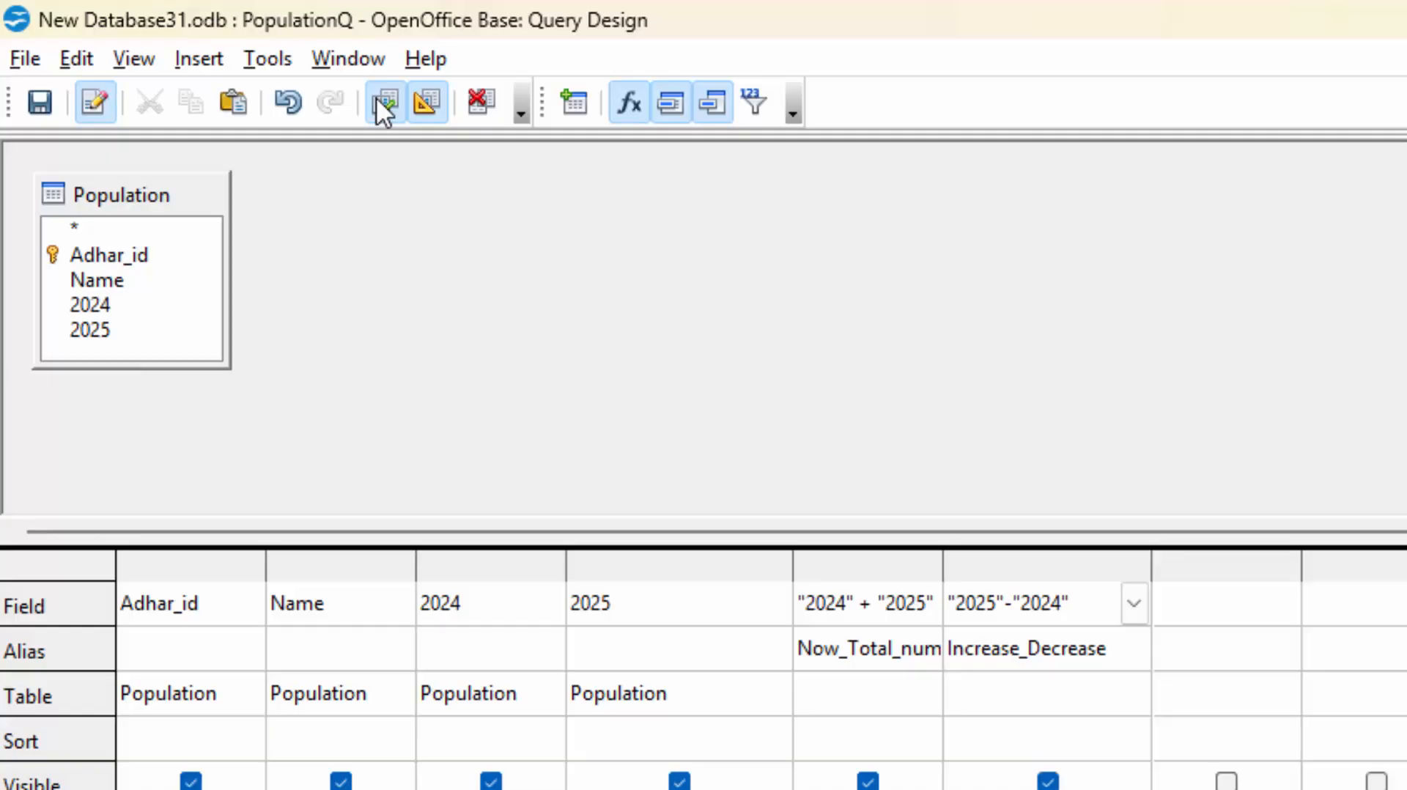
# Run PopulationQ showing Increase_Decrease 1, 1, -1, -1, then save and close its design.
pyautogui.click(376, 97)
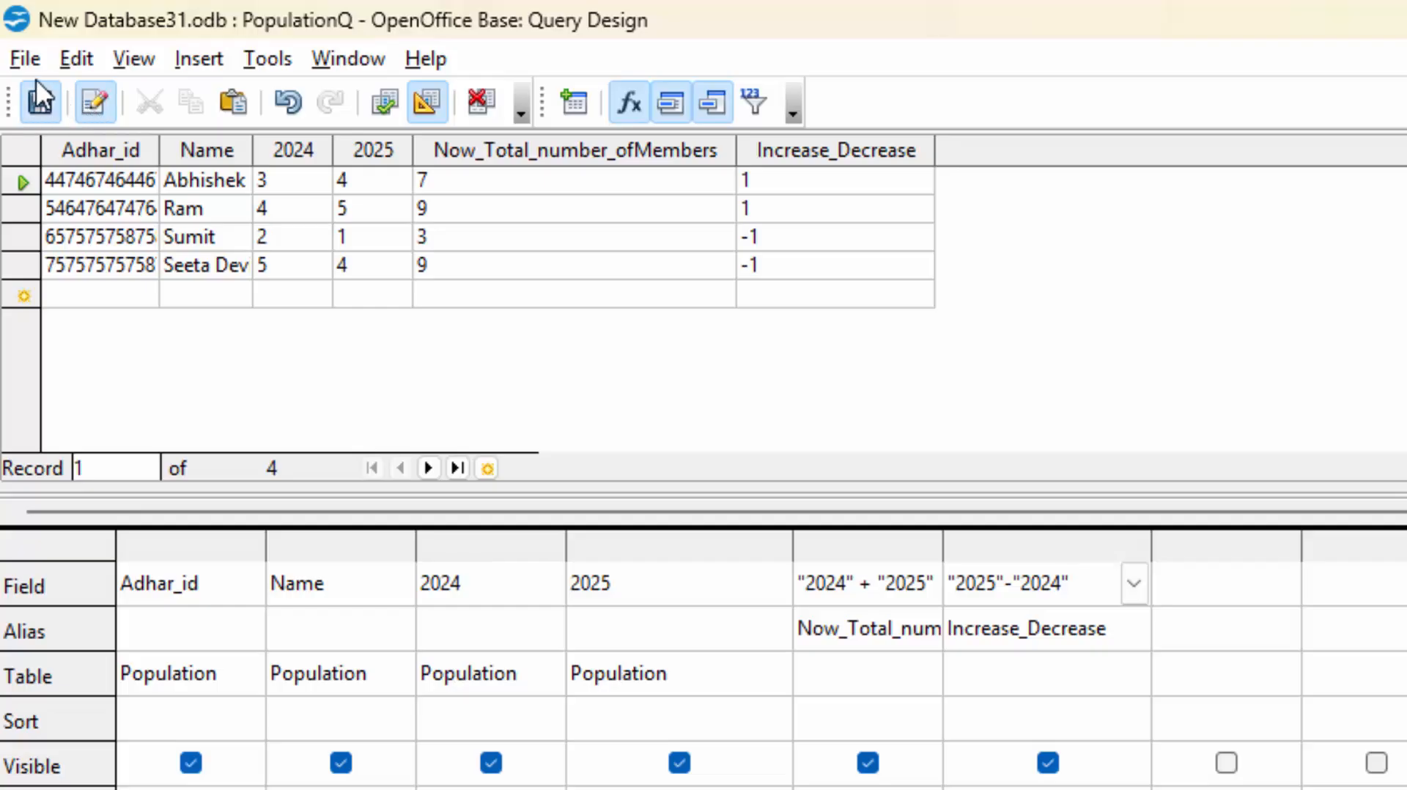
pyautogui.click(24, 58)
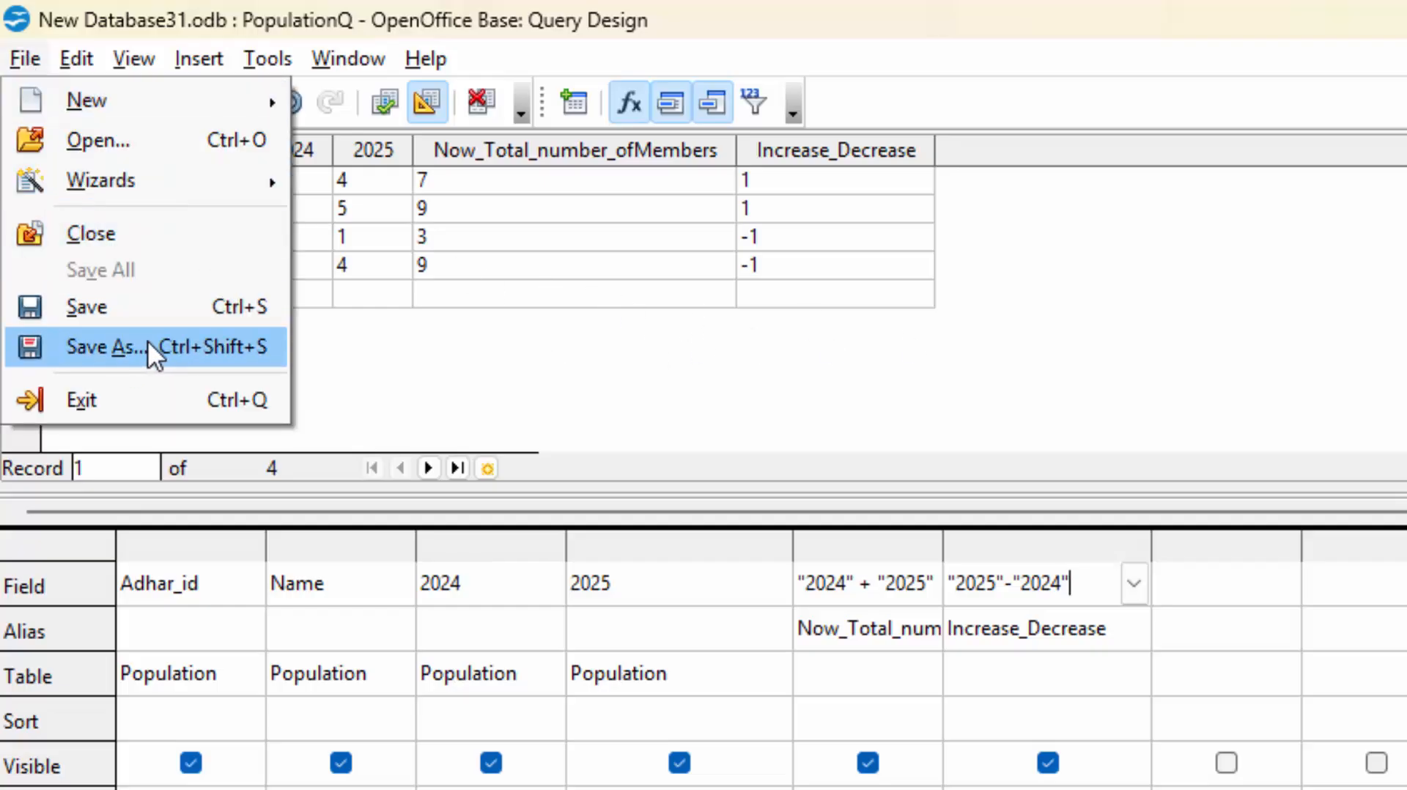
pyautogui.click(164, 315)
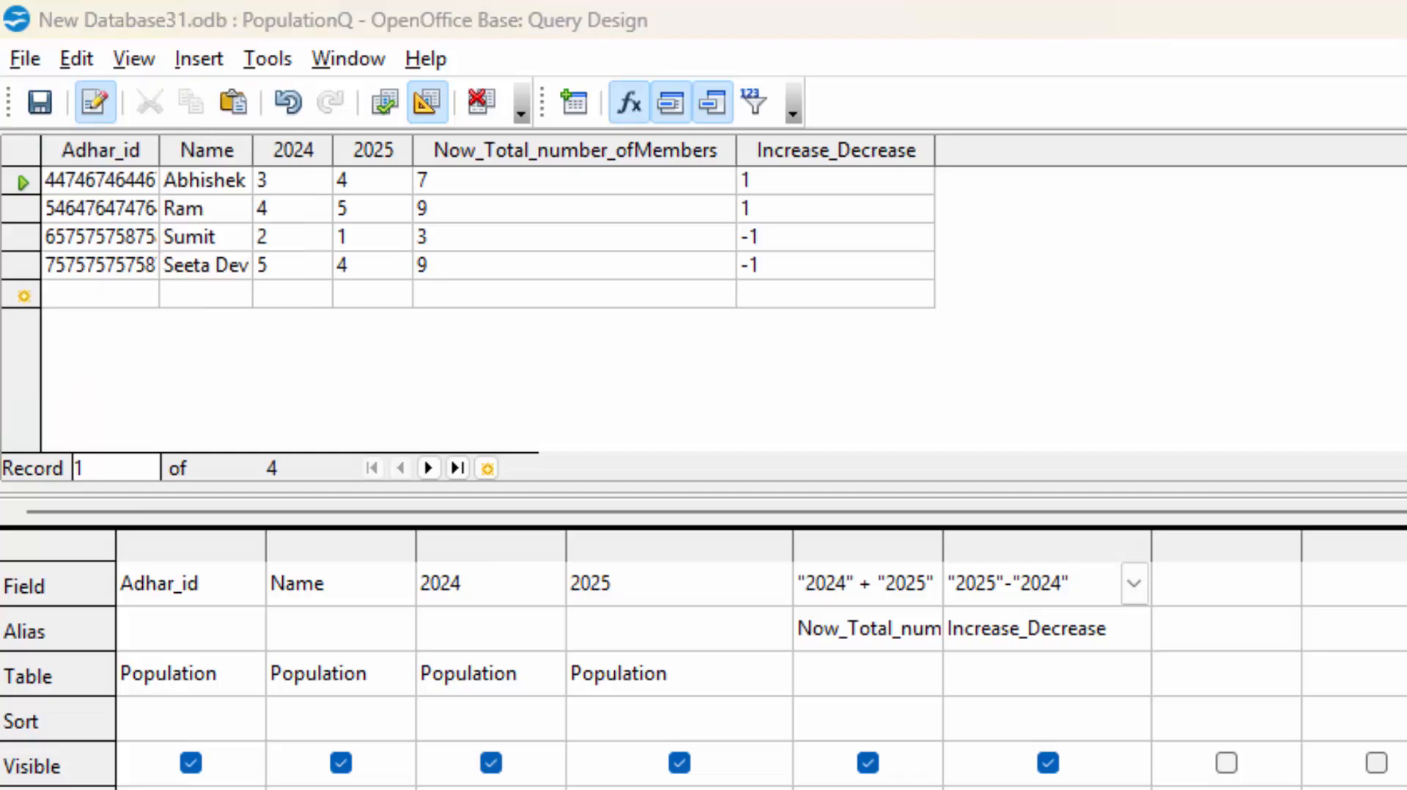
pyautogui.hotkey('ctrl', 'w')
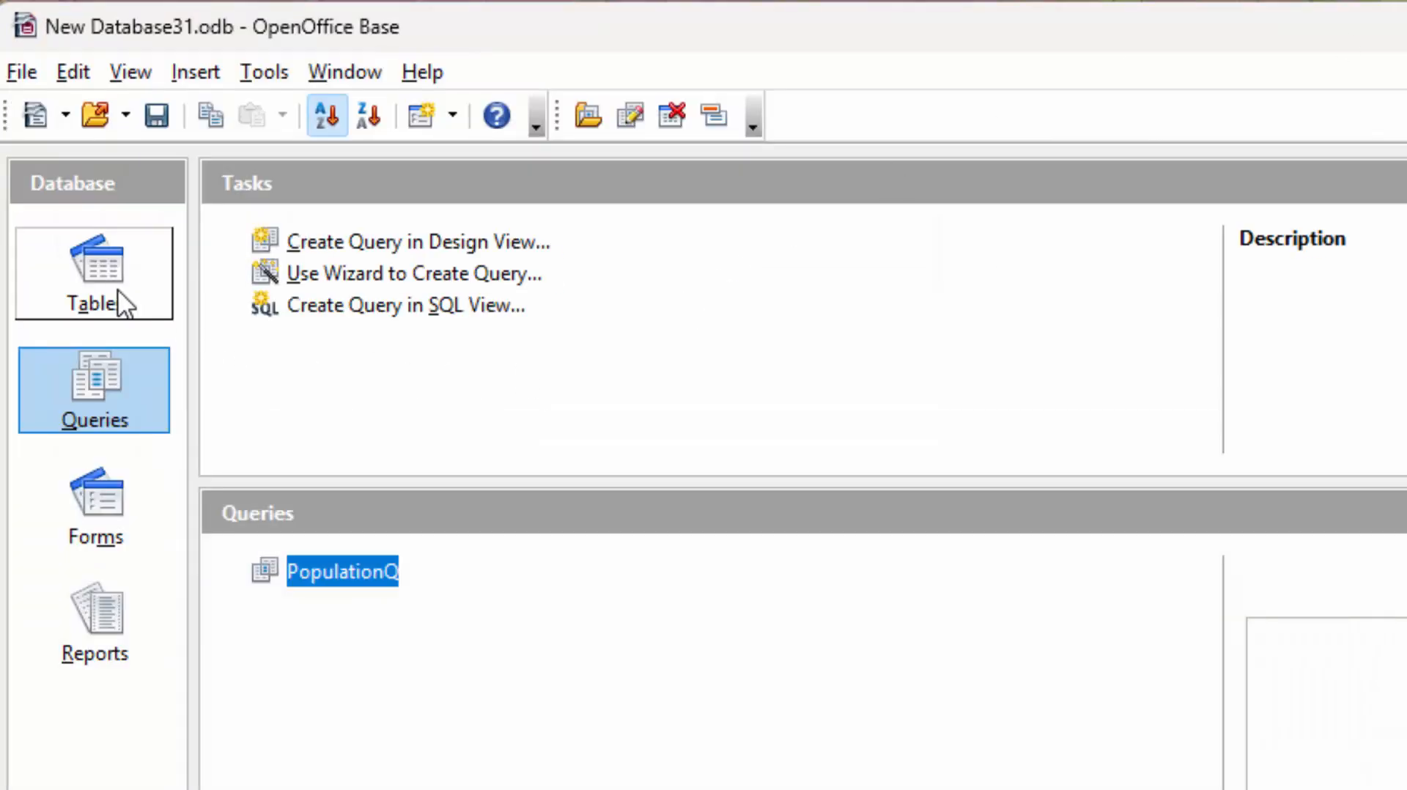
# Add a Population record with an Adhar id, household name, 2024=12 and 2025=14, then close the table.
pyautogui.click(123, 302)
pyautogui.doubleClick(345, 583)
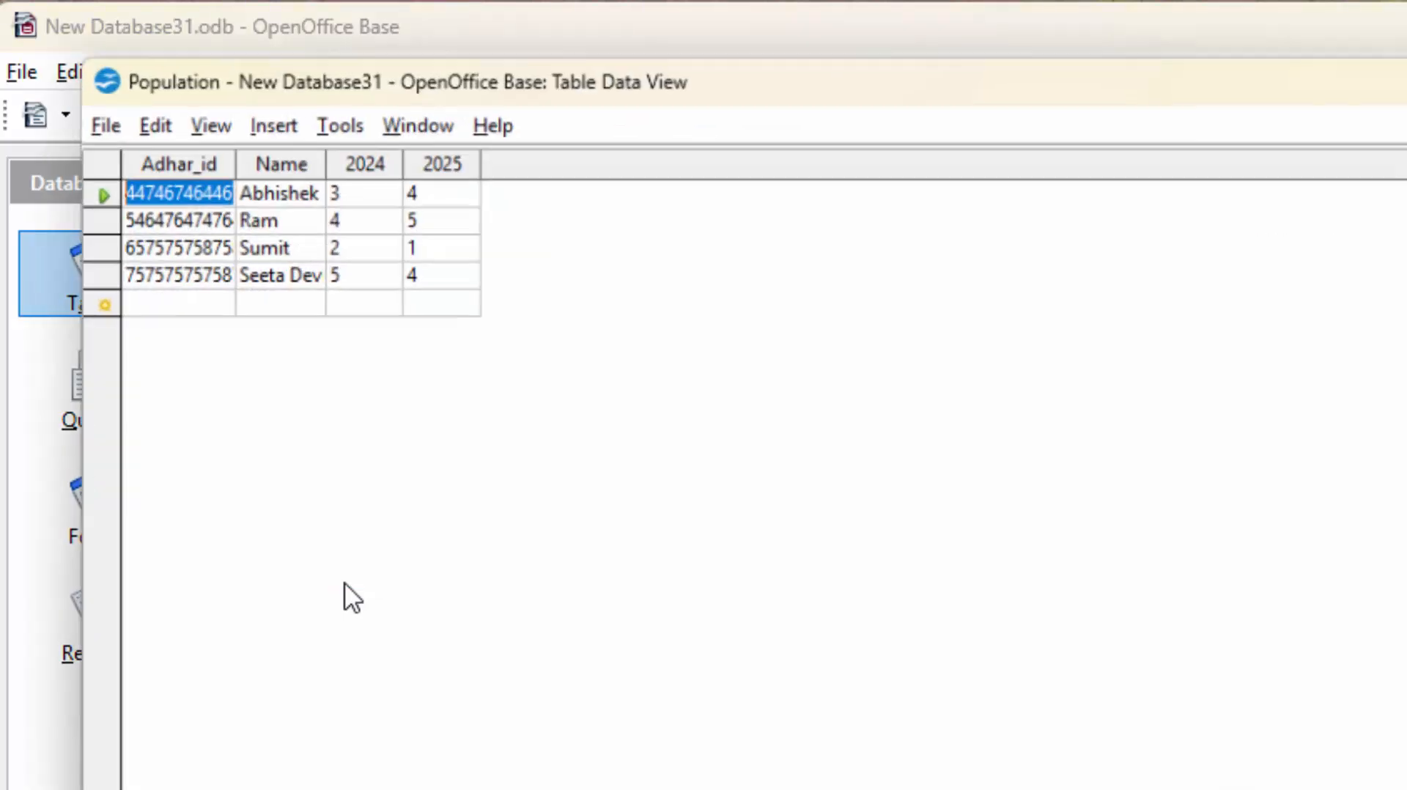
pyautogui.click(177, 300)
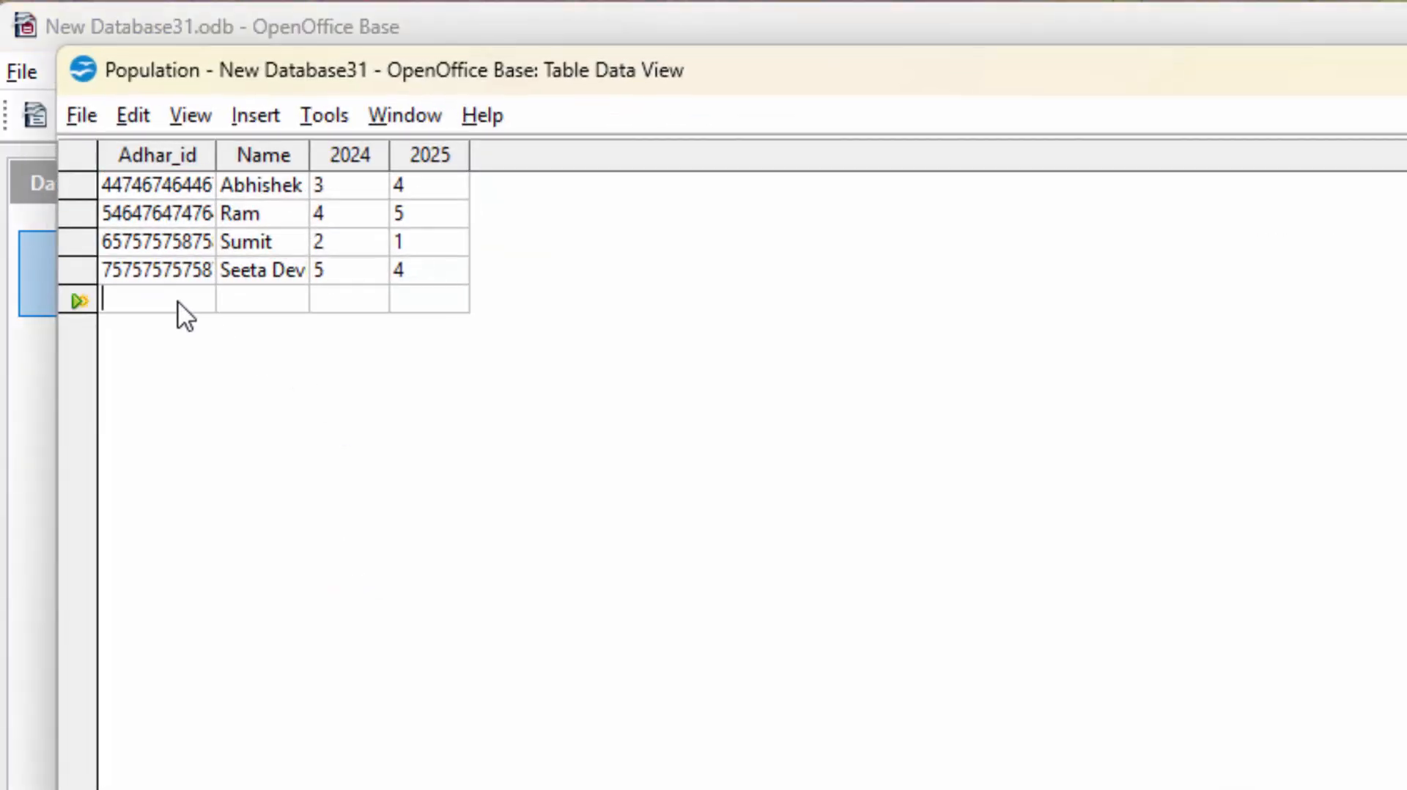
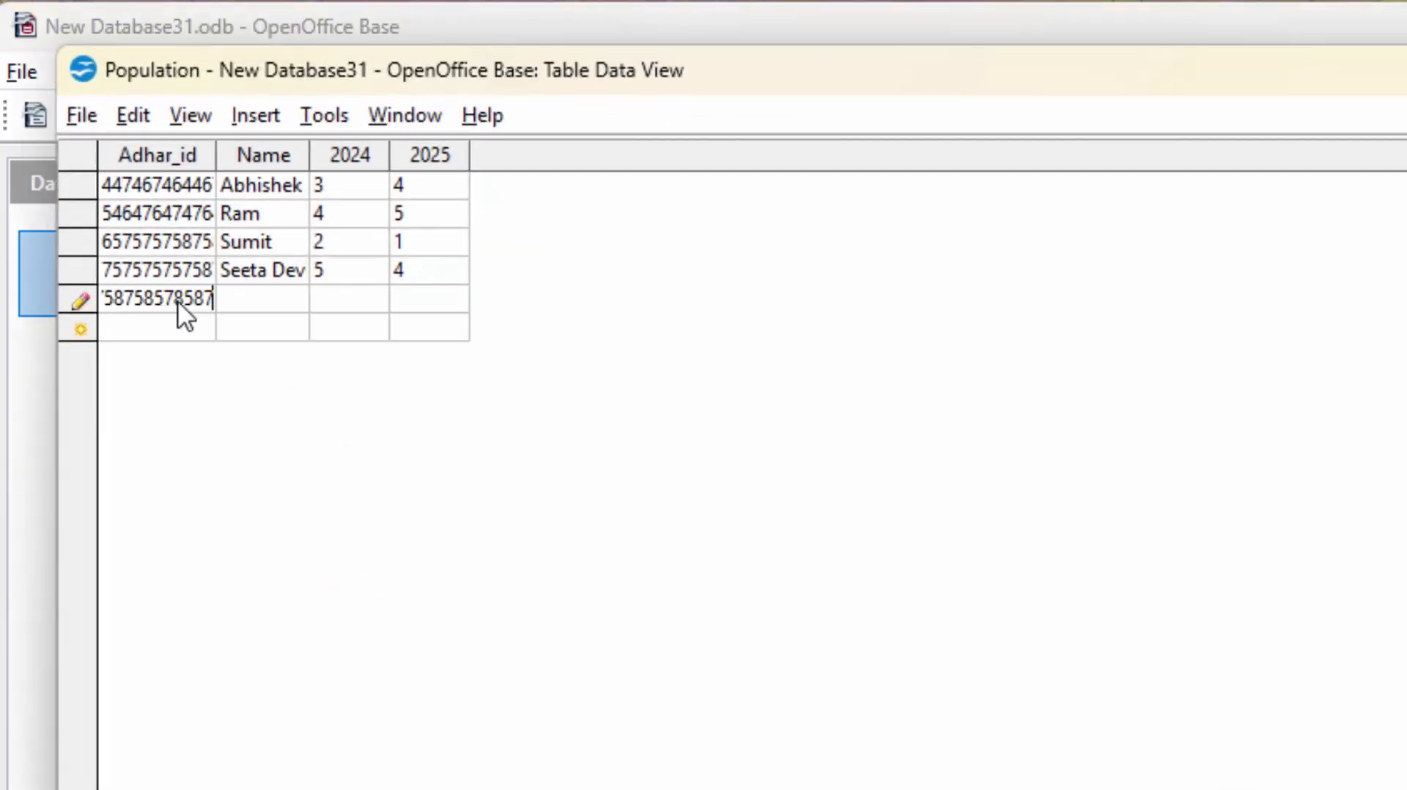
pyautogui.press('Tab')
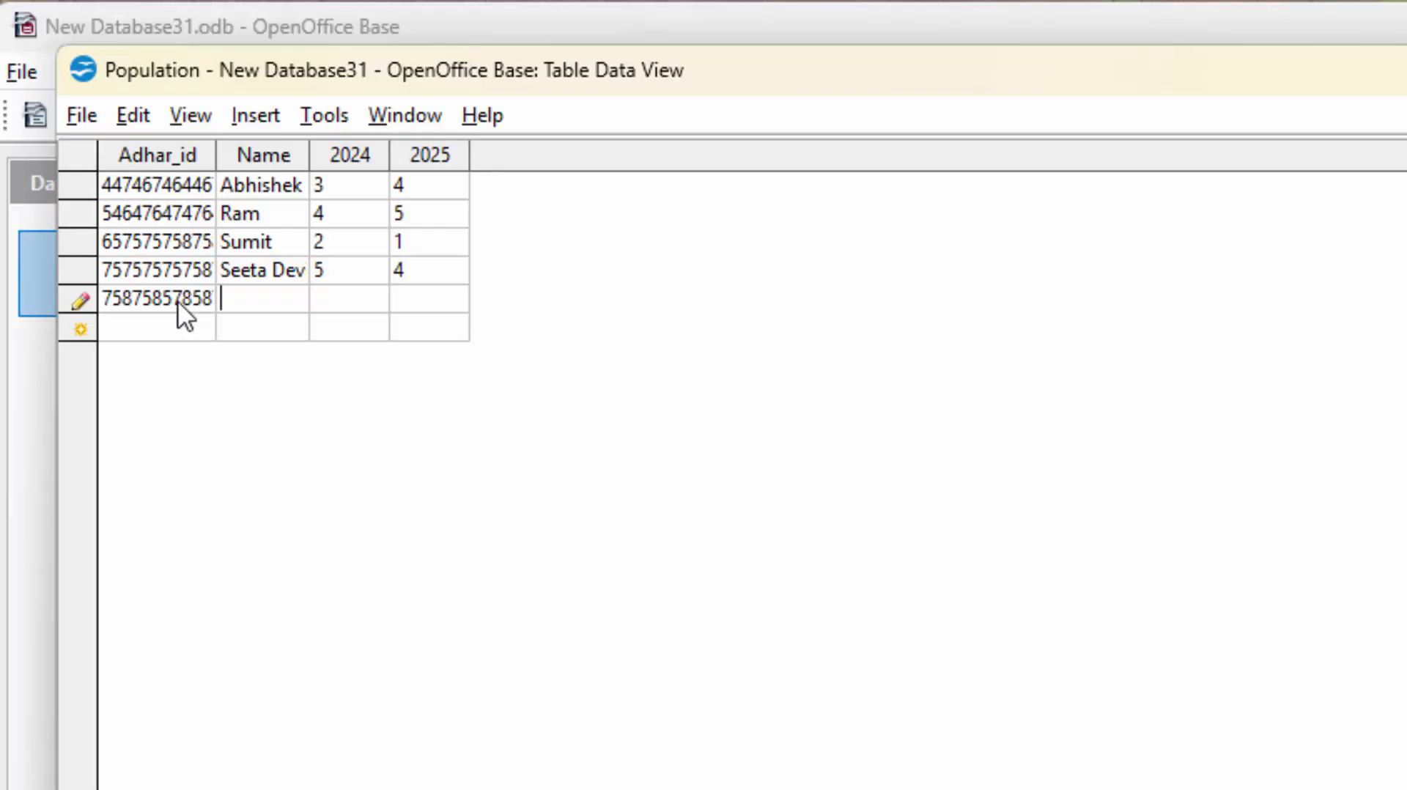
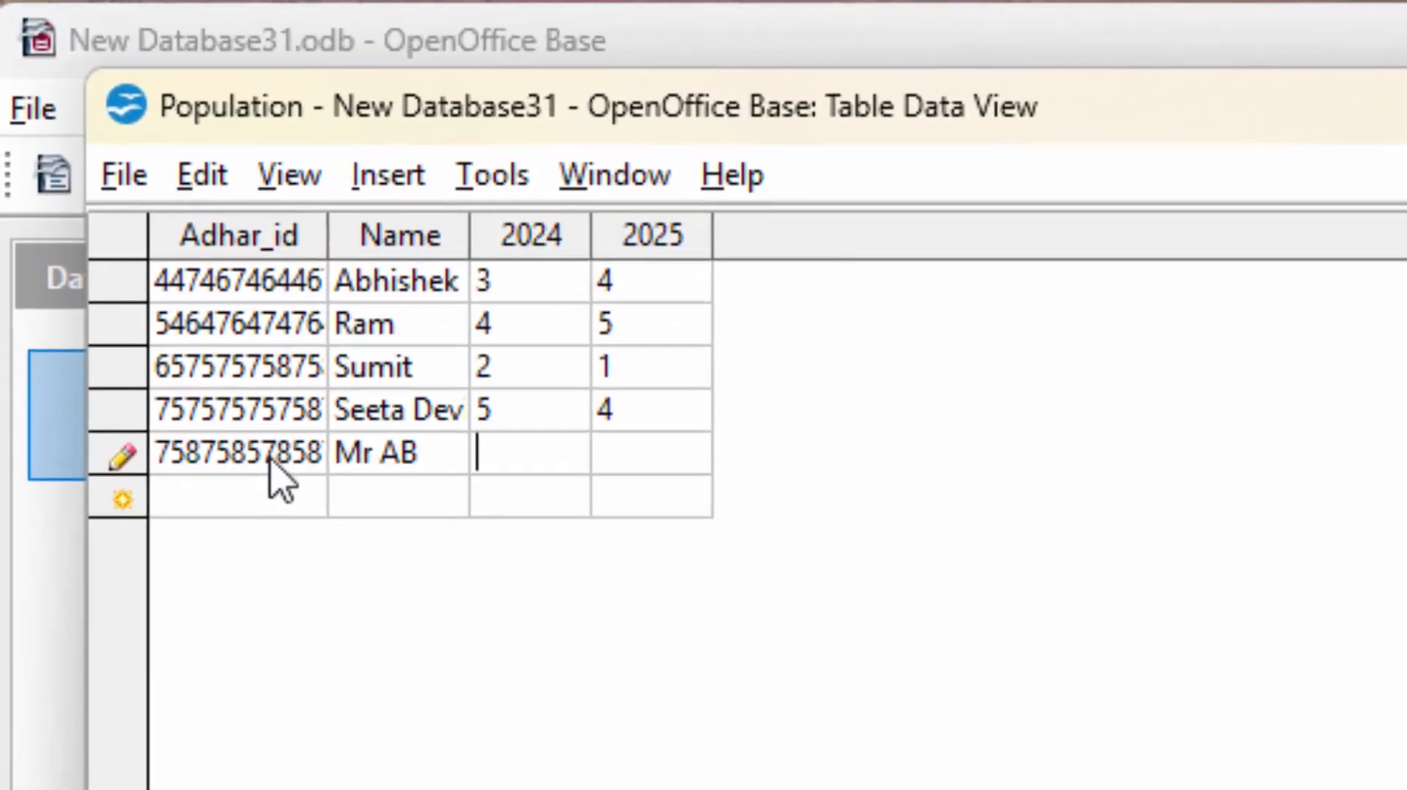
pyautogui.press('Tab')
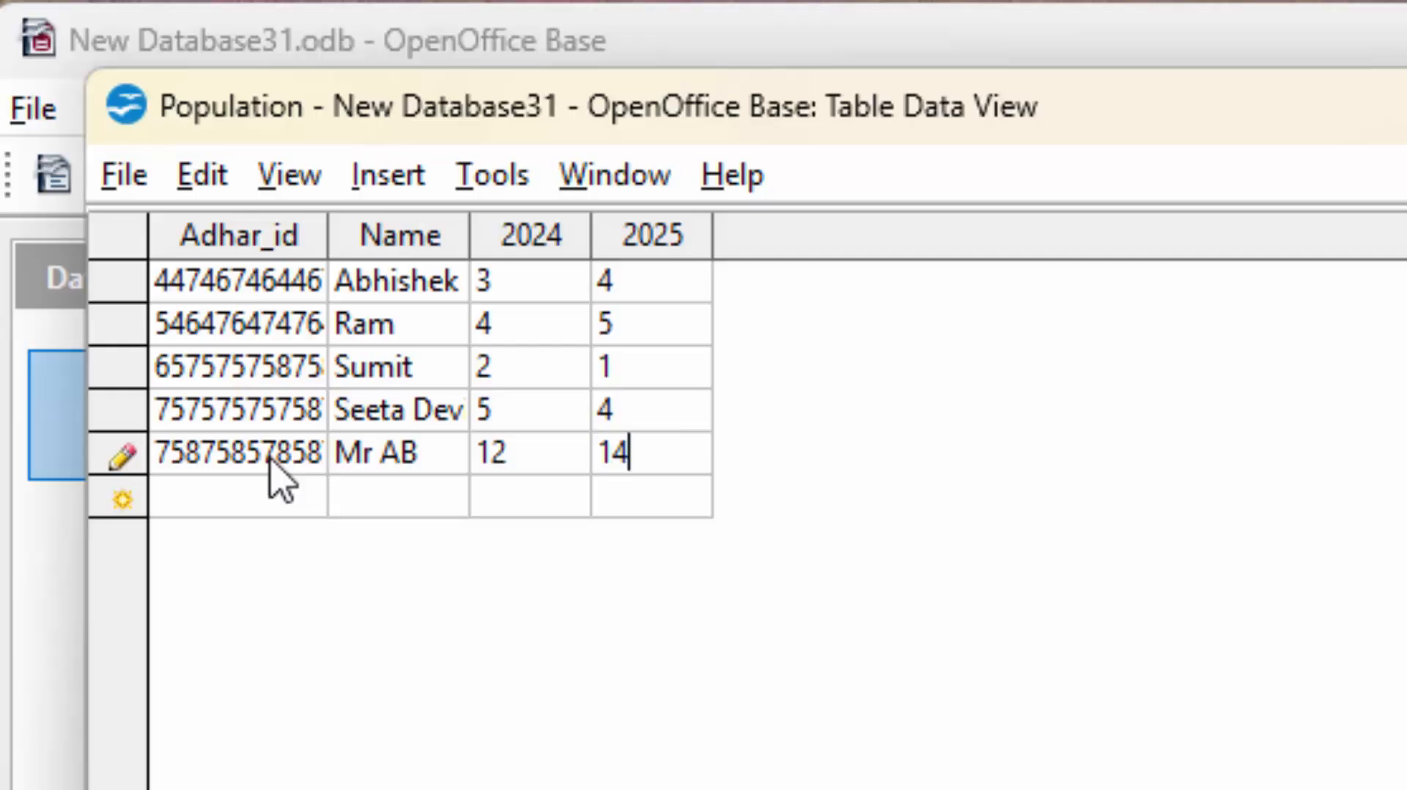
pyautogui.press('Tab')
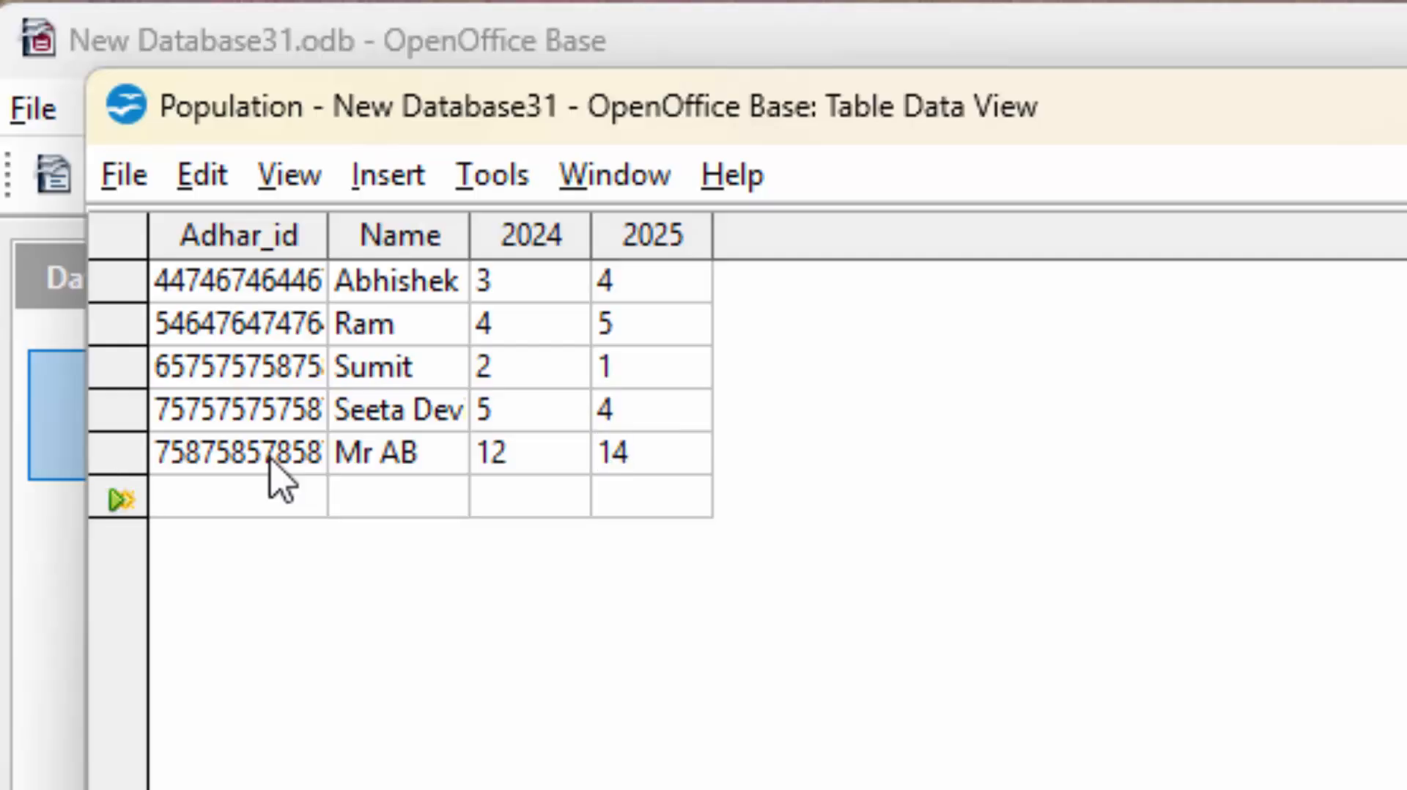
pyautogui.click(399, 485)
pyautogui.hotkey('ctrl', 'w')
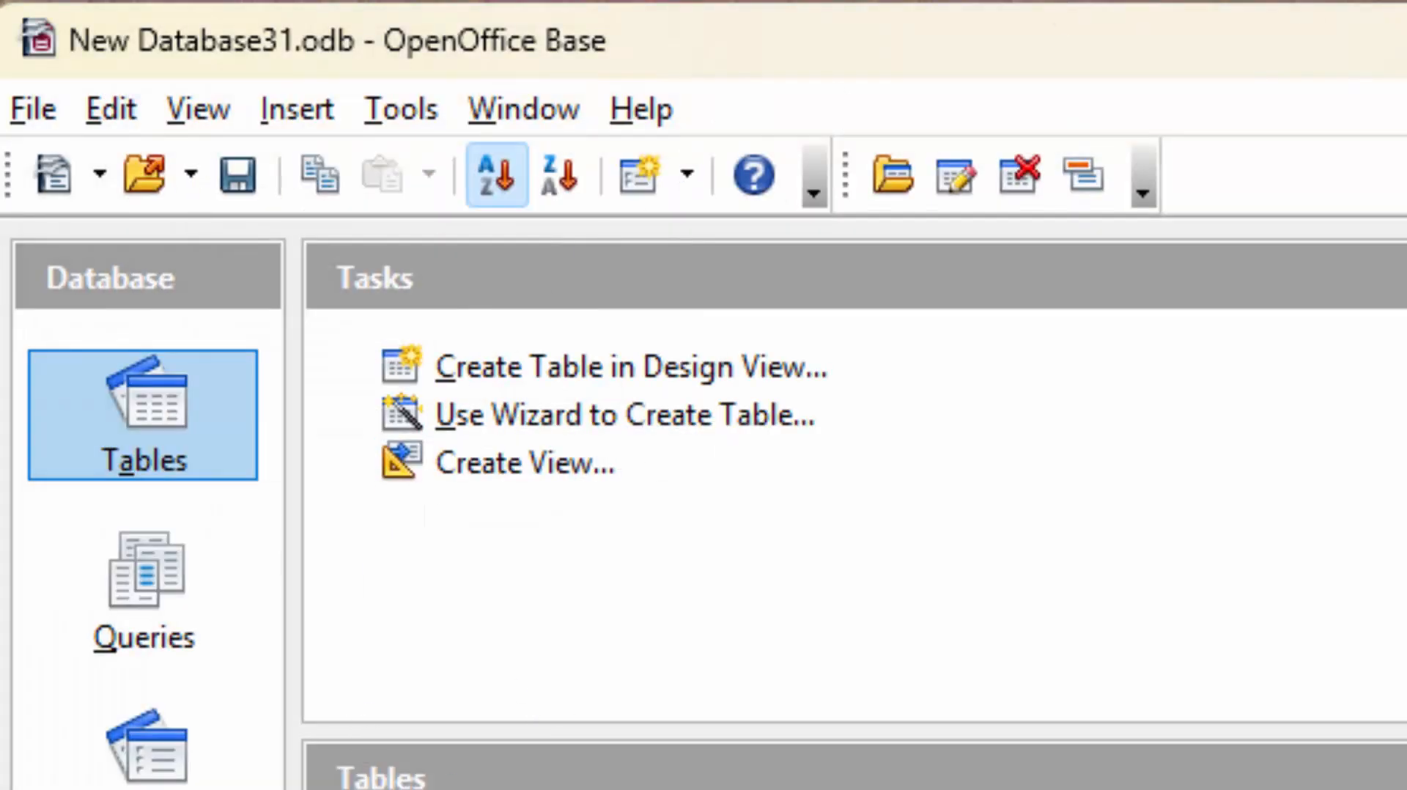
# Open PopulationQ, confirm the new household totals 26 with an increase of 2, then close it.
pyautogui.click(179, 648)
pyautogui.doubleClick(396, 788)
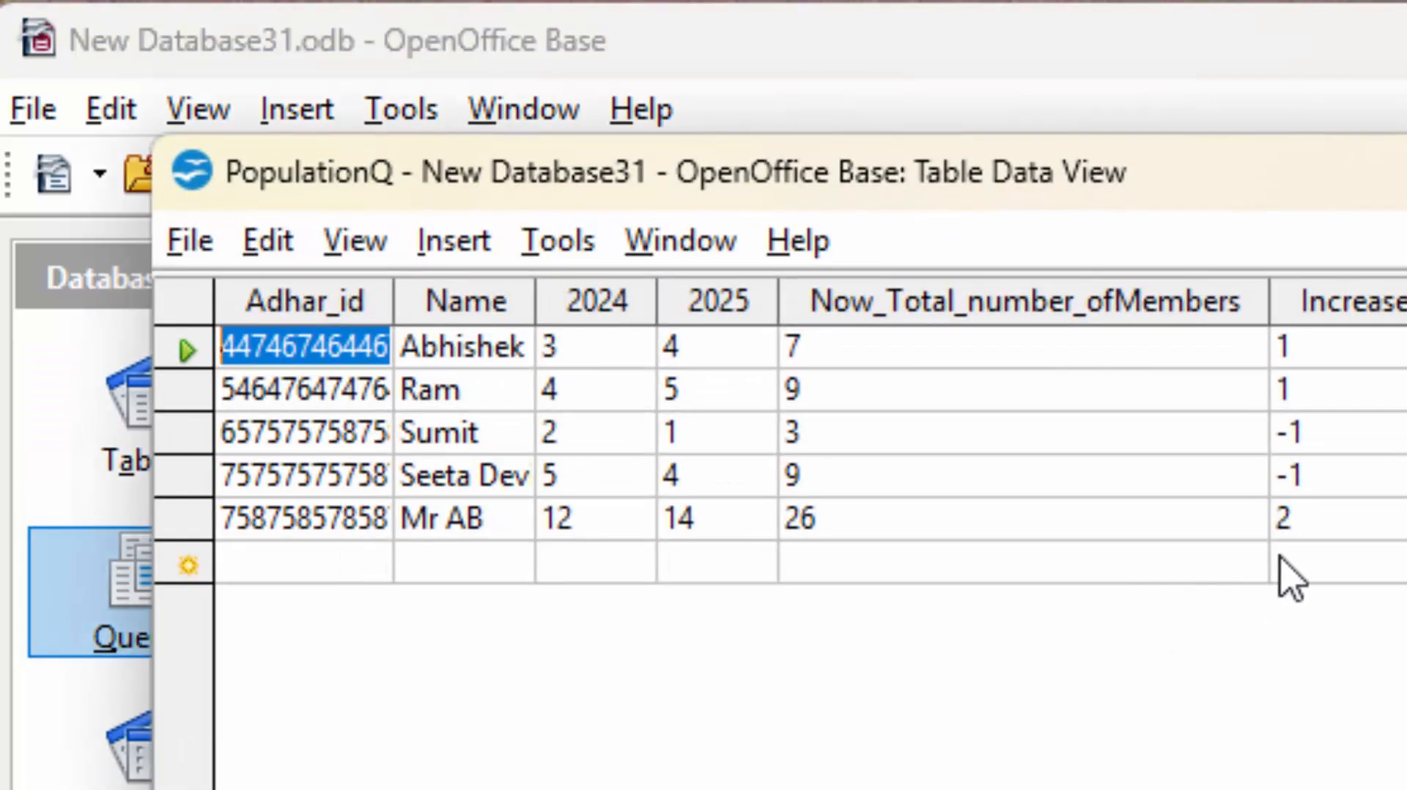
pyautogui.click(1315, 523)
pyautogui.click(1320, 524)
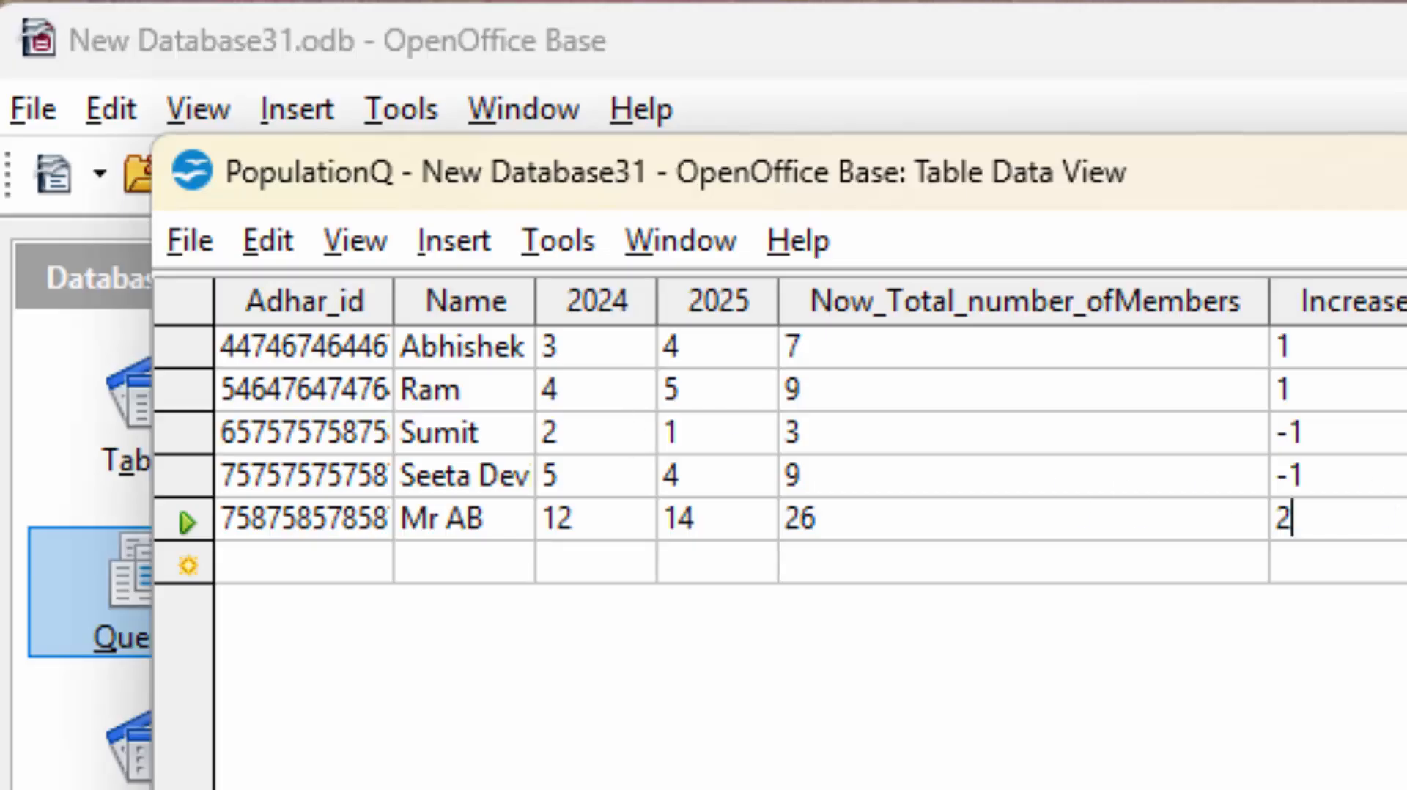
pyautogui.hotkey('ctrl', 'w')
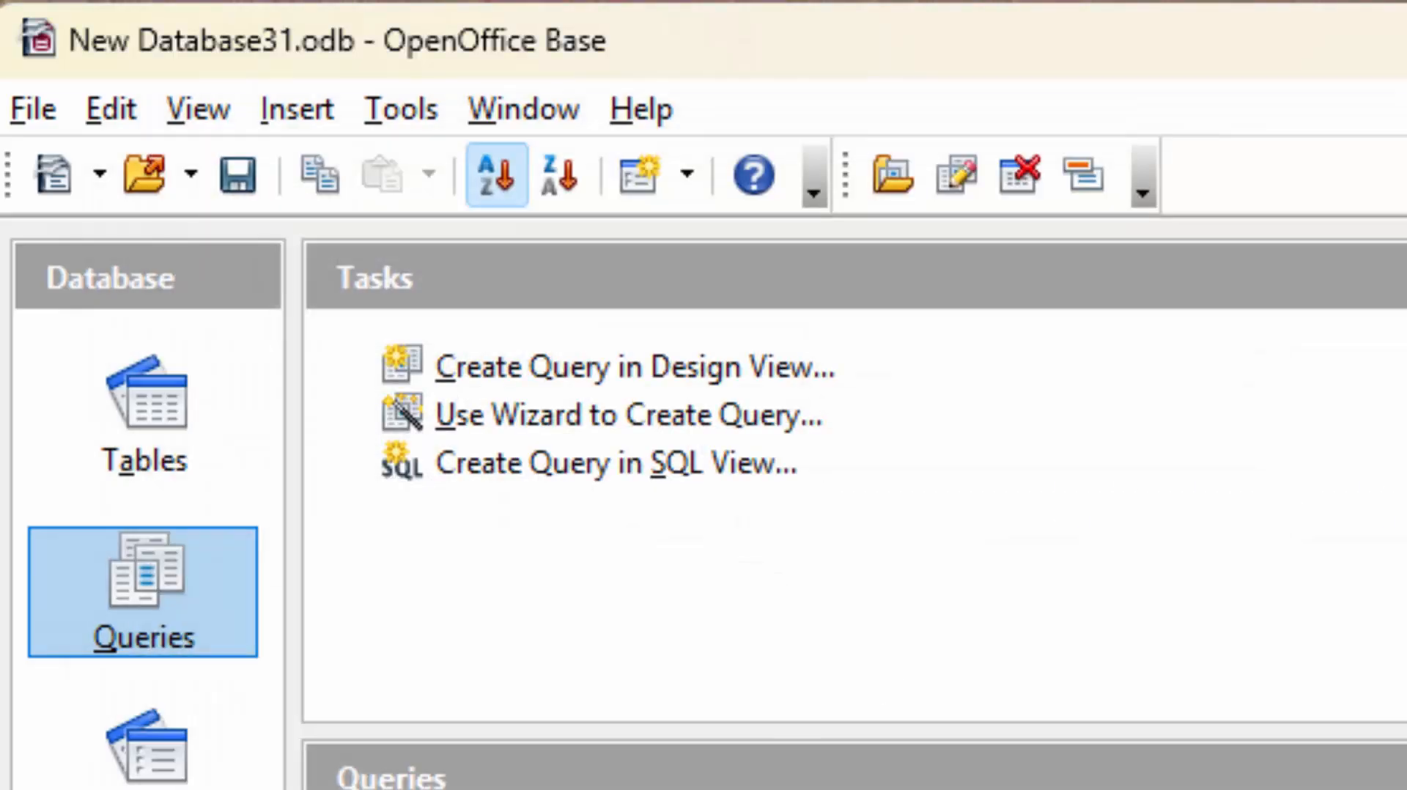
# Add a Population record with an Adhar id, household name, and 5 members in both 2024 and 2025.
pyautogui.click(235, 449)
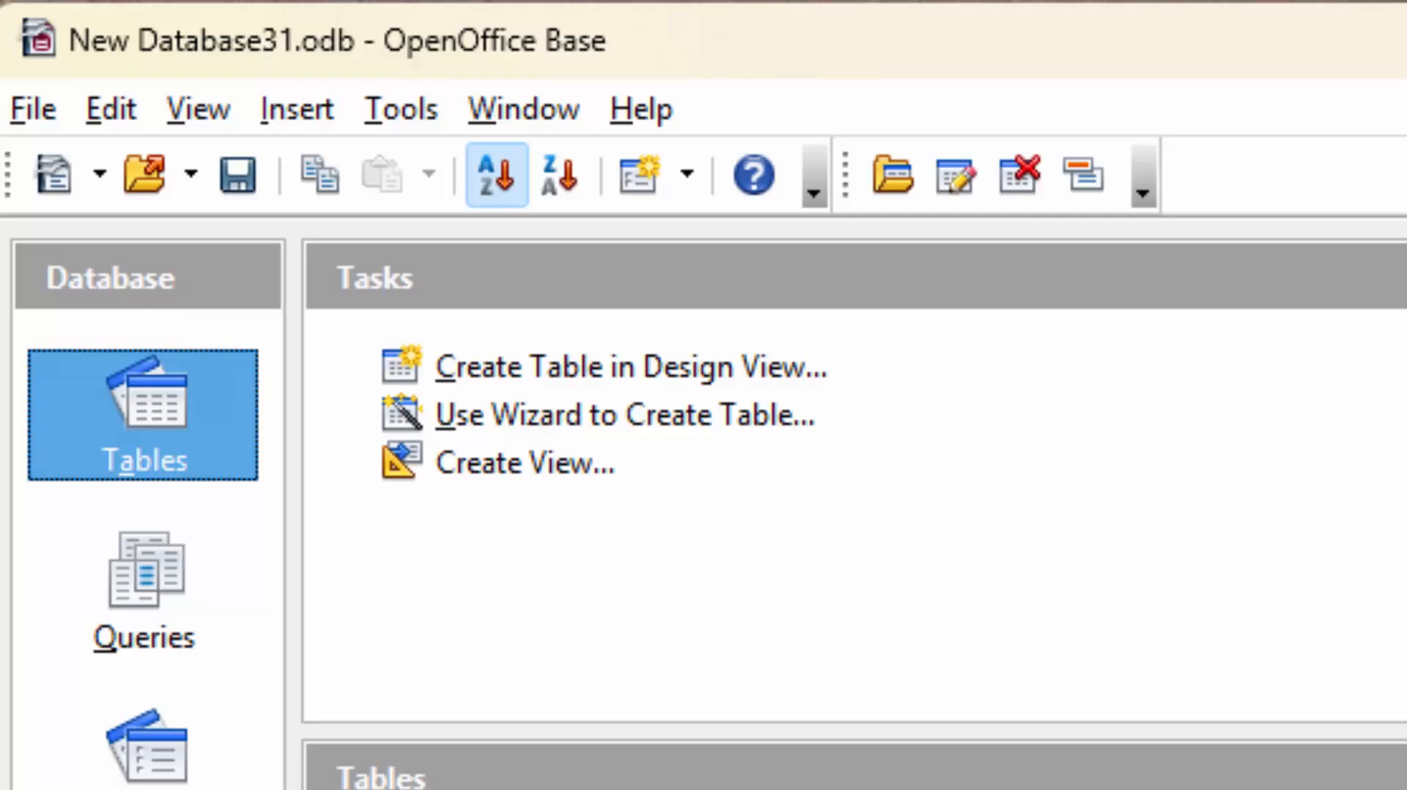
pyautogui.doubleClick(455, 784)
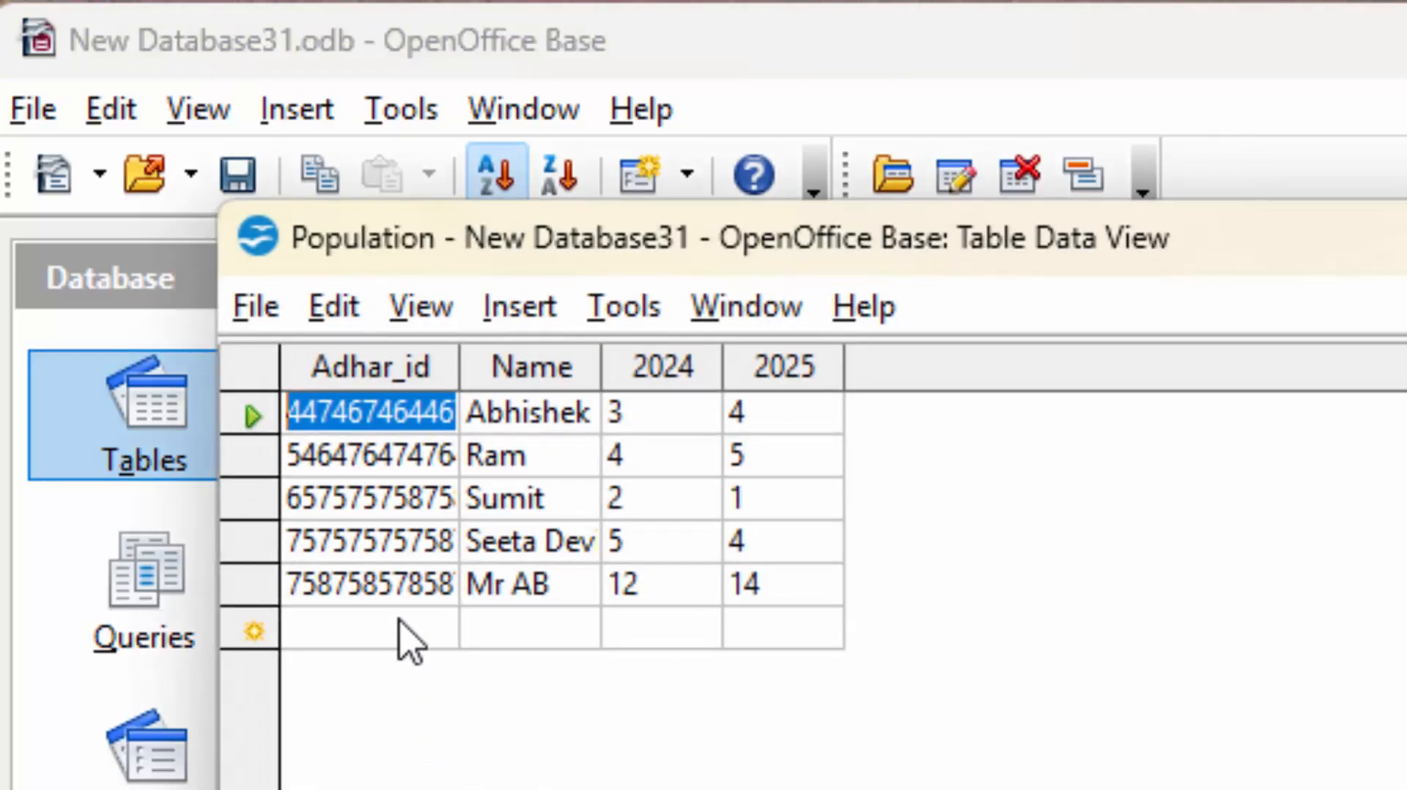
pyautogui.click(400, 621)
pyautogui.write('57578587')
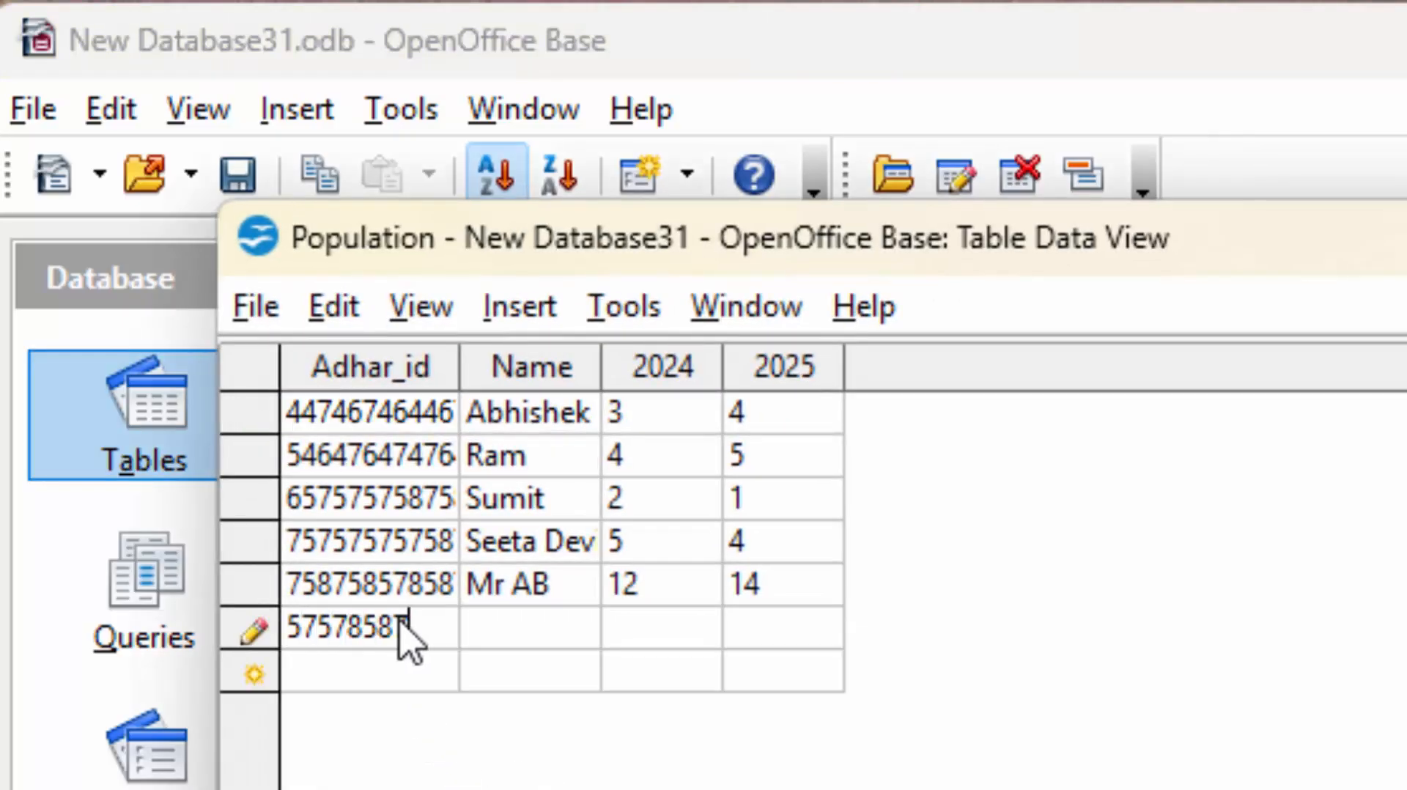
pyautogui.write('5875')
pyautogui.press('BackSpace')
pyautogui.press('Tab')
pyautogui.write('MR')
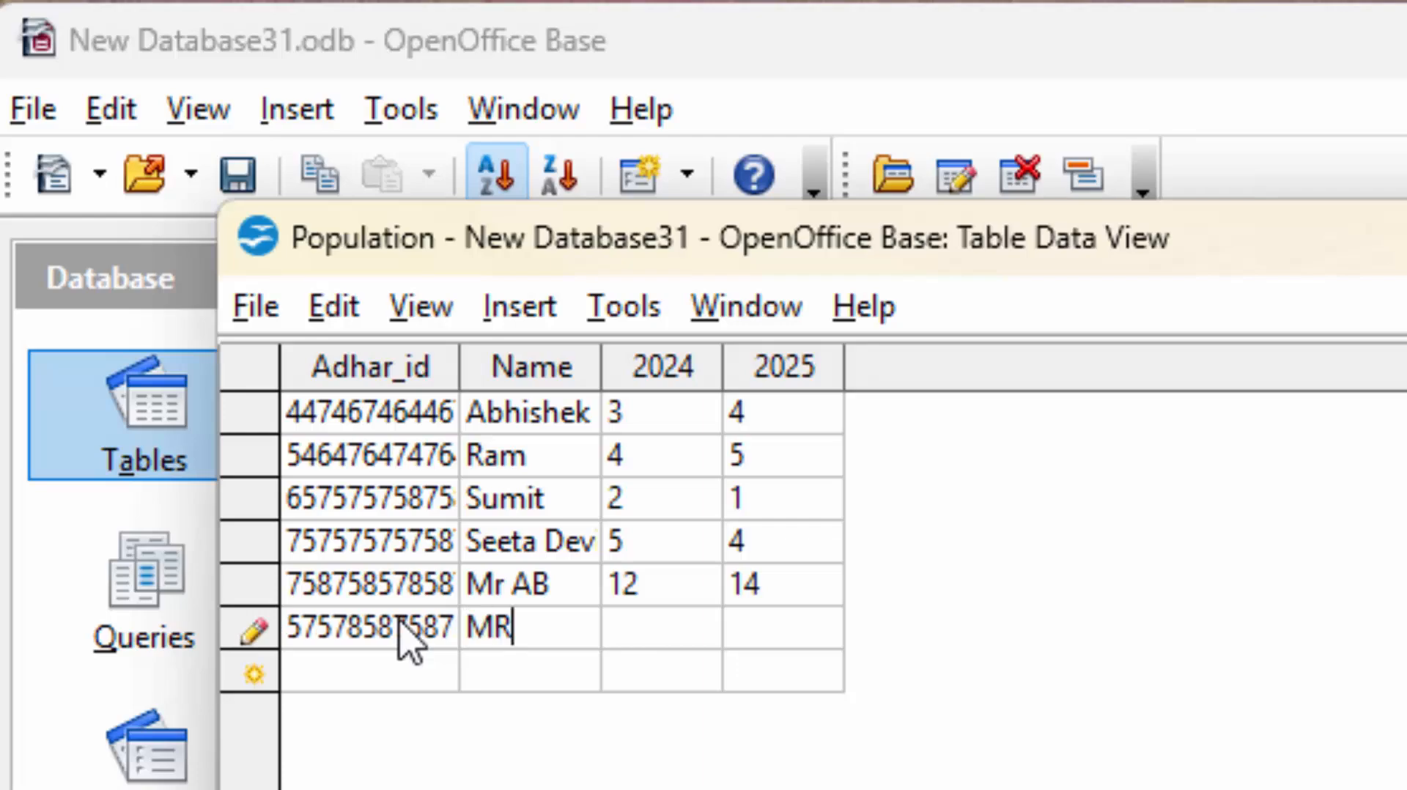
pyautogui.write('R')
pyautogui.press('BackSpace')
pyautogui.write('R5')
pyautogui.press('Tab')
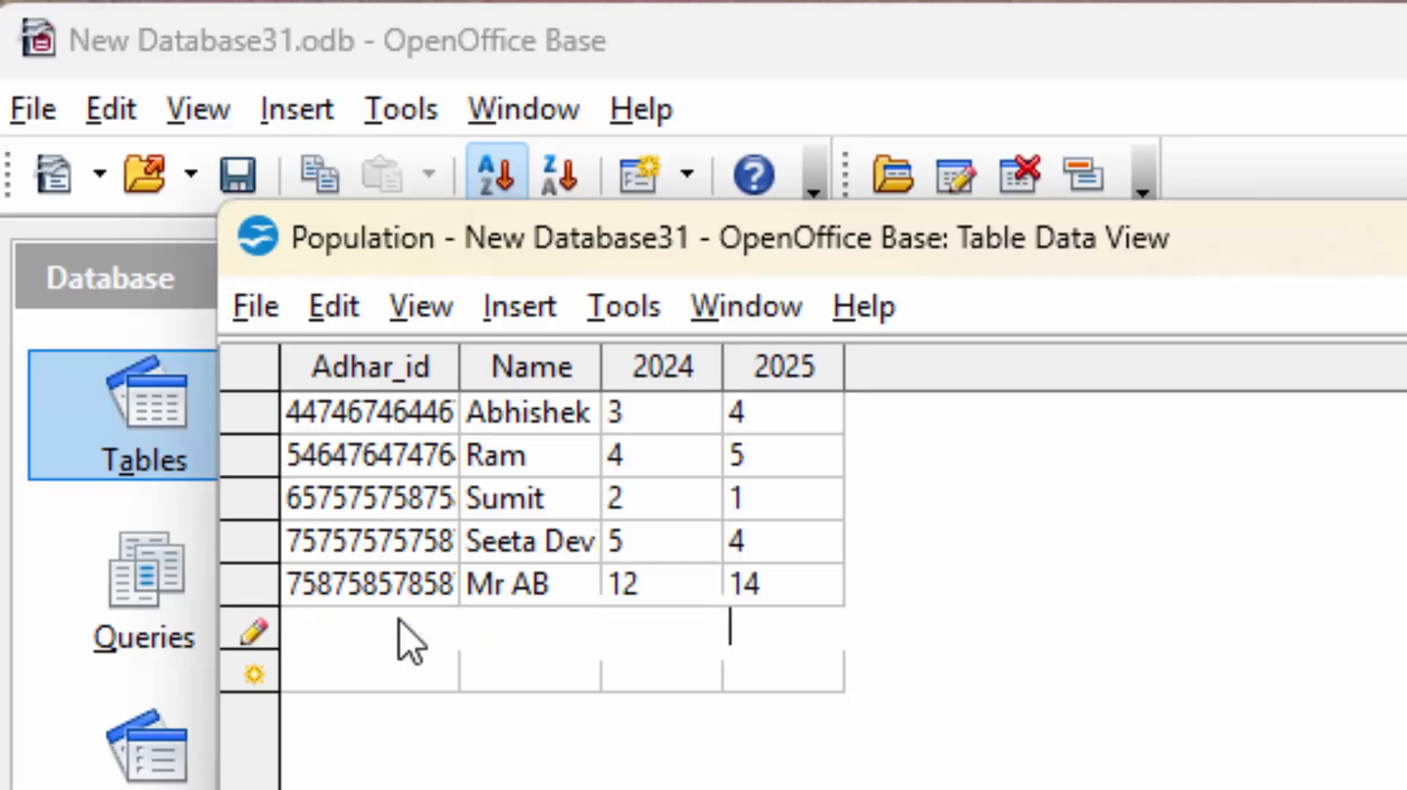
pyautogui.write('5')
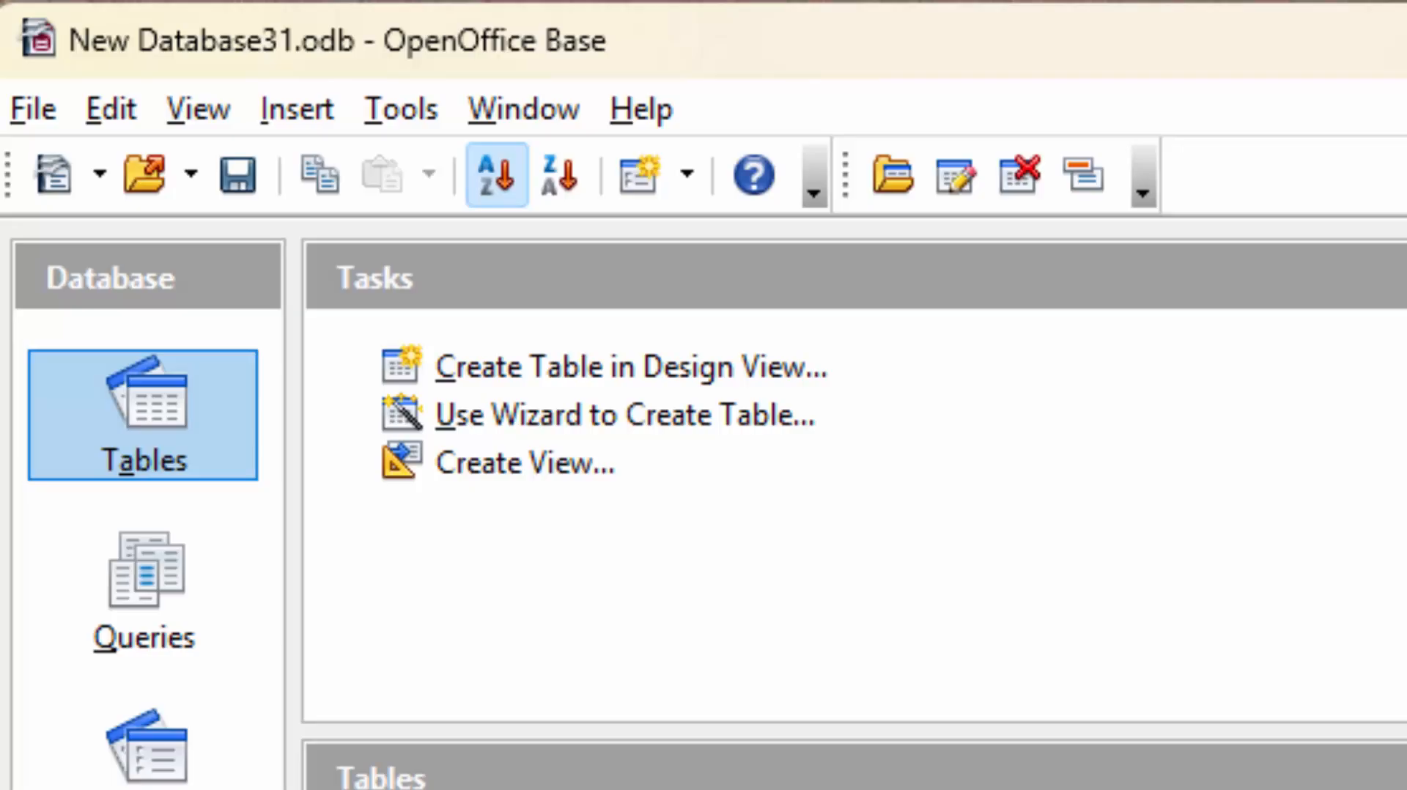
# Open PopulationQ to confirm the new household totals 10, then close it.
pyautogui.click(87, 593)
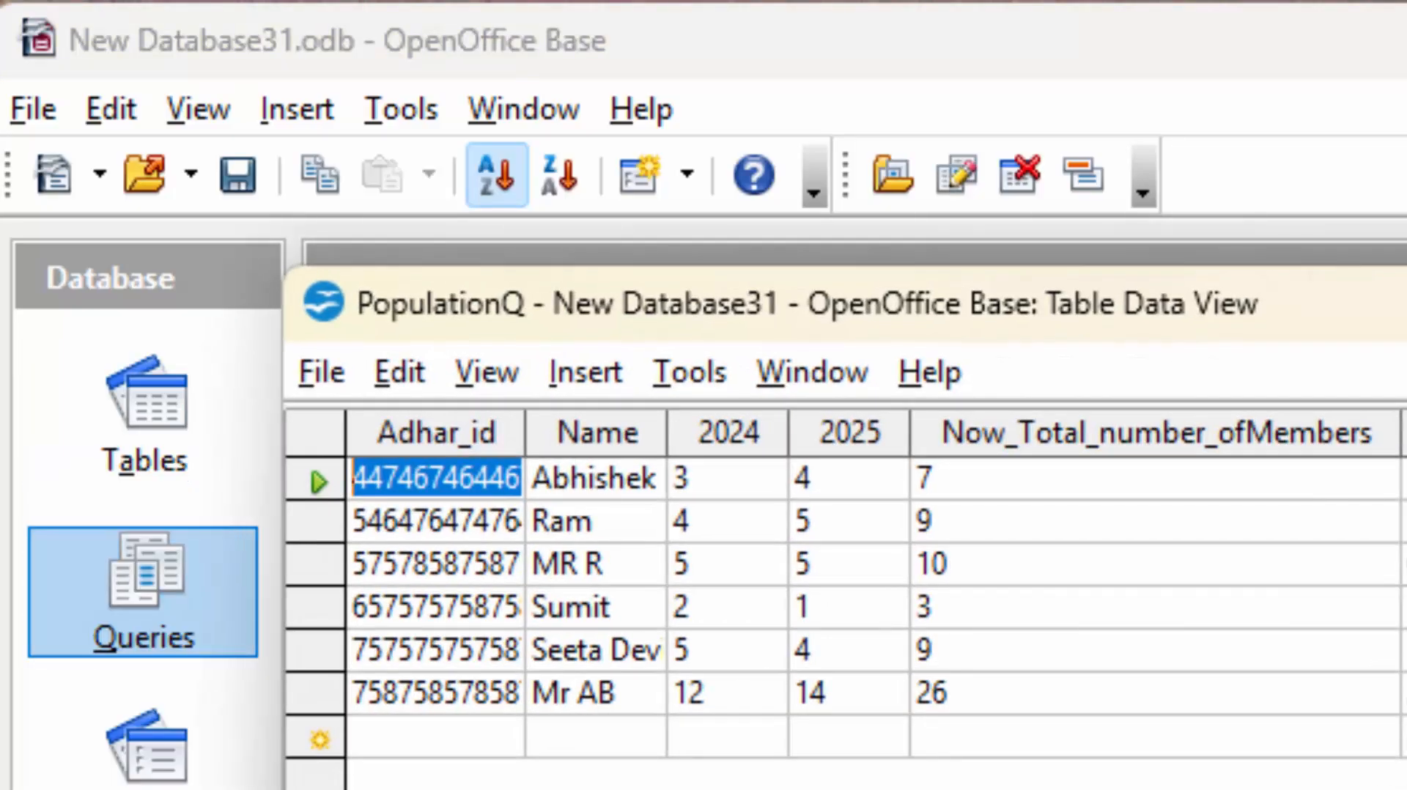
pyautogui.click(517, 734)
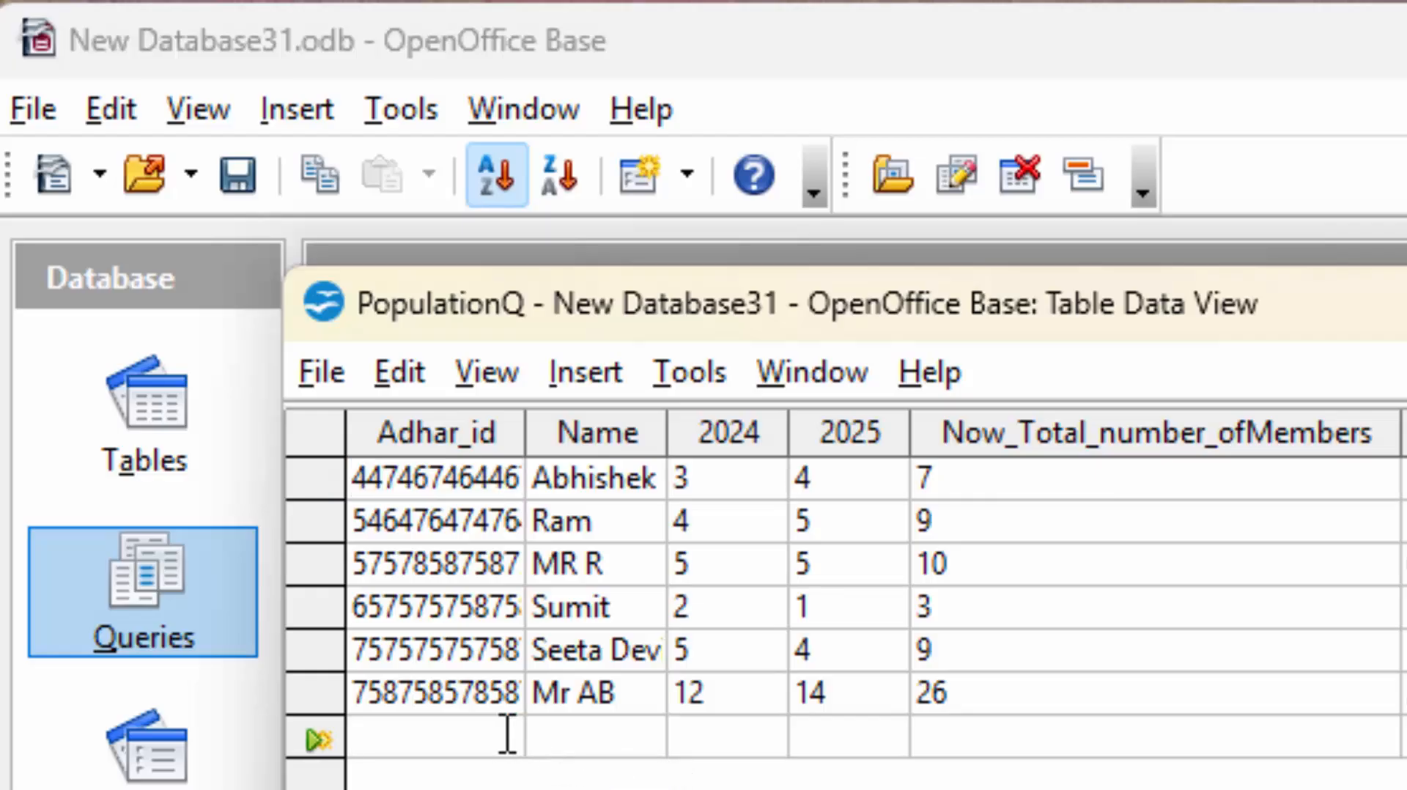
pyautogui.click(854, 750)
pyautogui.hotkey('ctrl', 'w')
# Enter another household with an Adhar id, name, and 5 members for 2024 and 2025, then save and close.
pyautogui.click(163, 444)
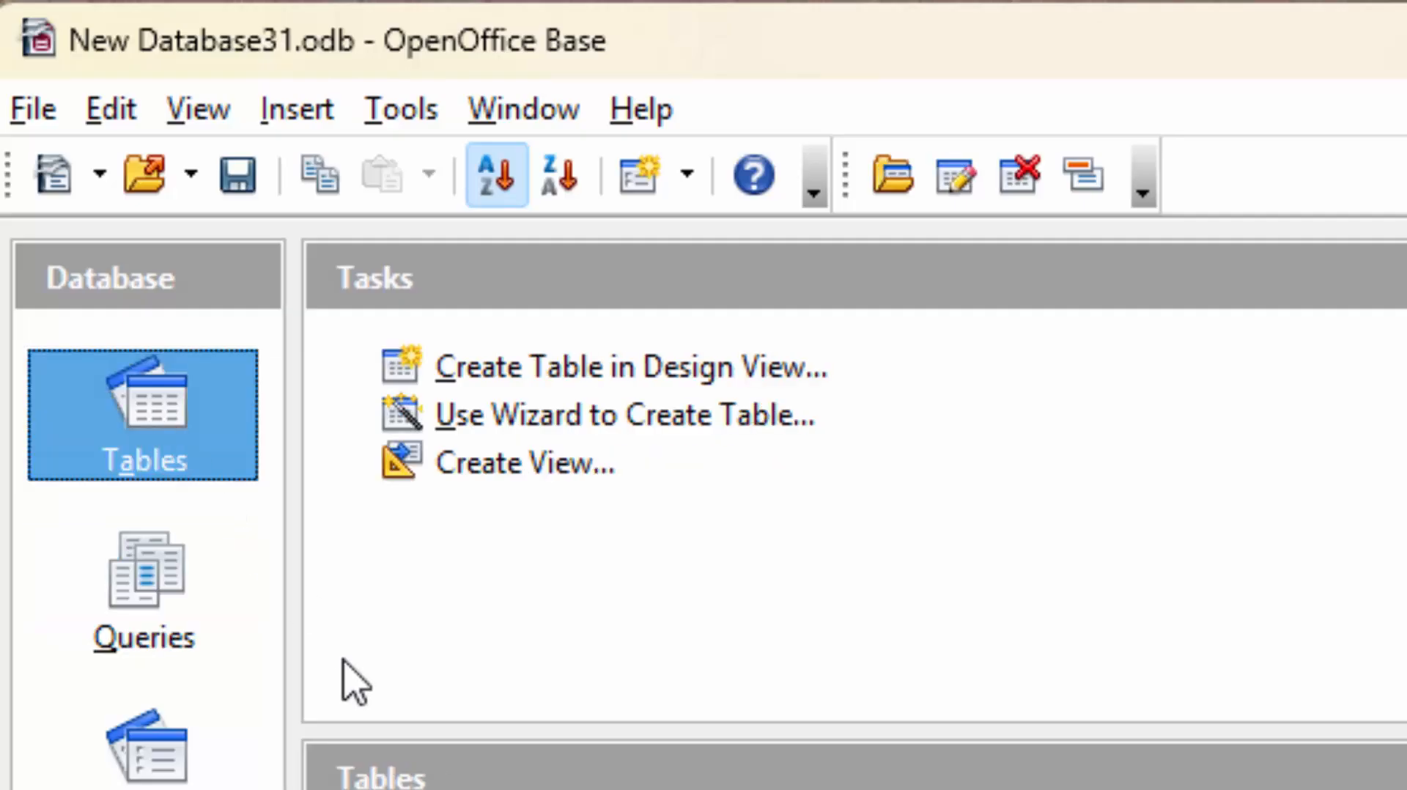
pyautogui.doubleClick(352, 788)
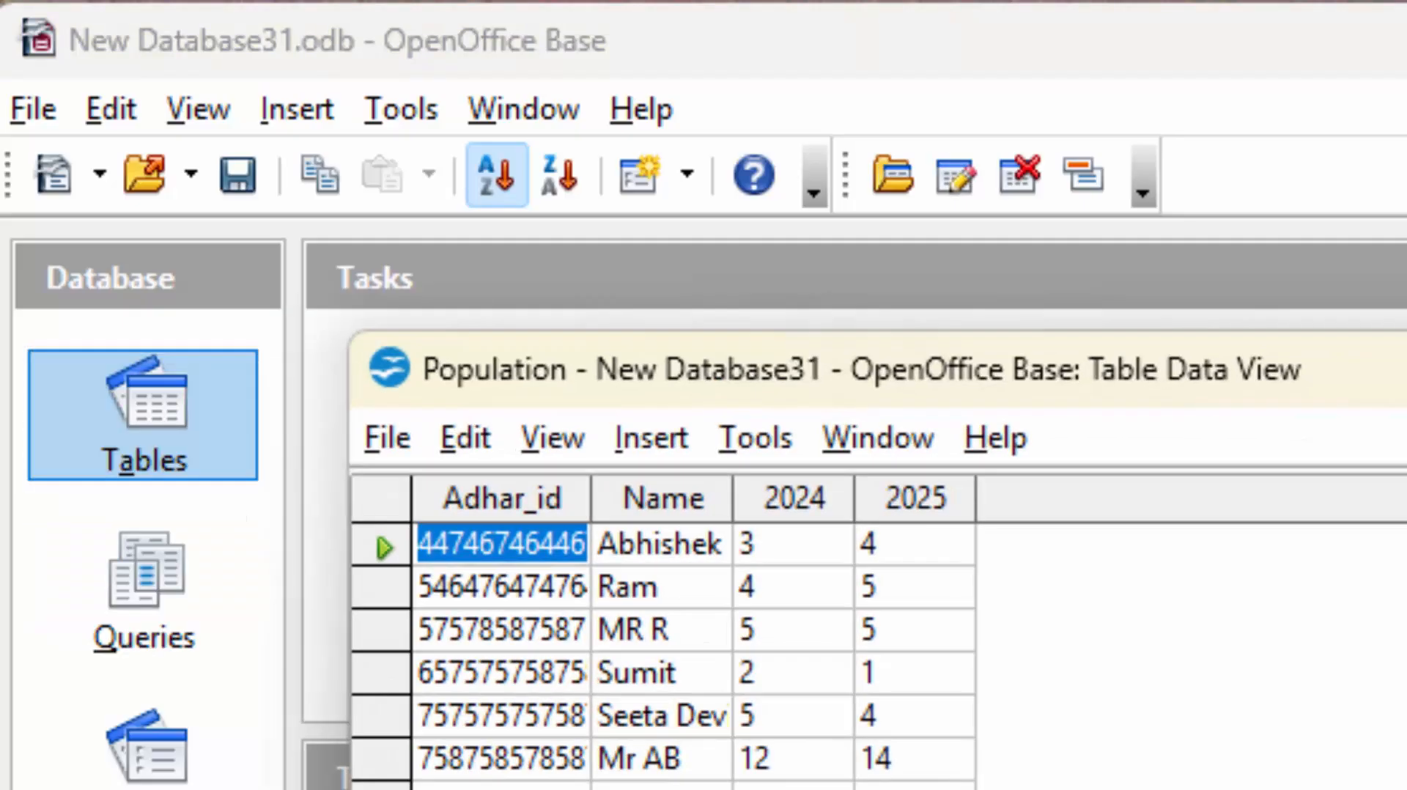
pyautogui.click(419, 786)
pyautogui.write('5')
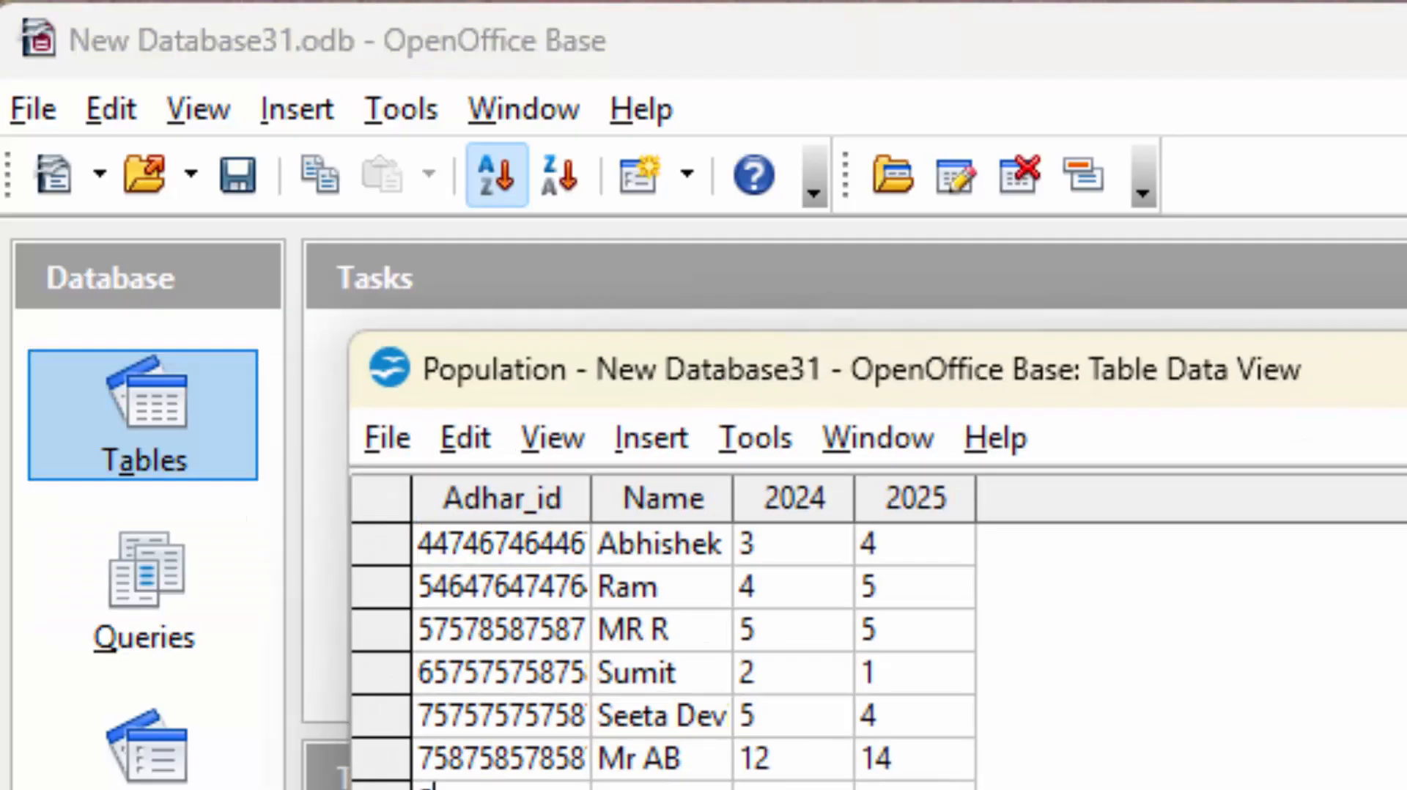
pyautogui.write('7587575585')
pyautogui.press('Tab')
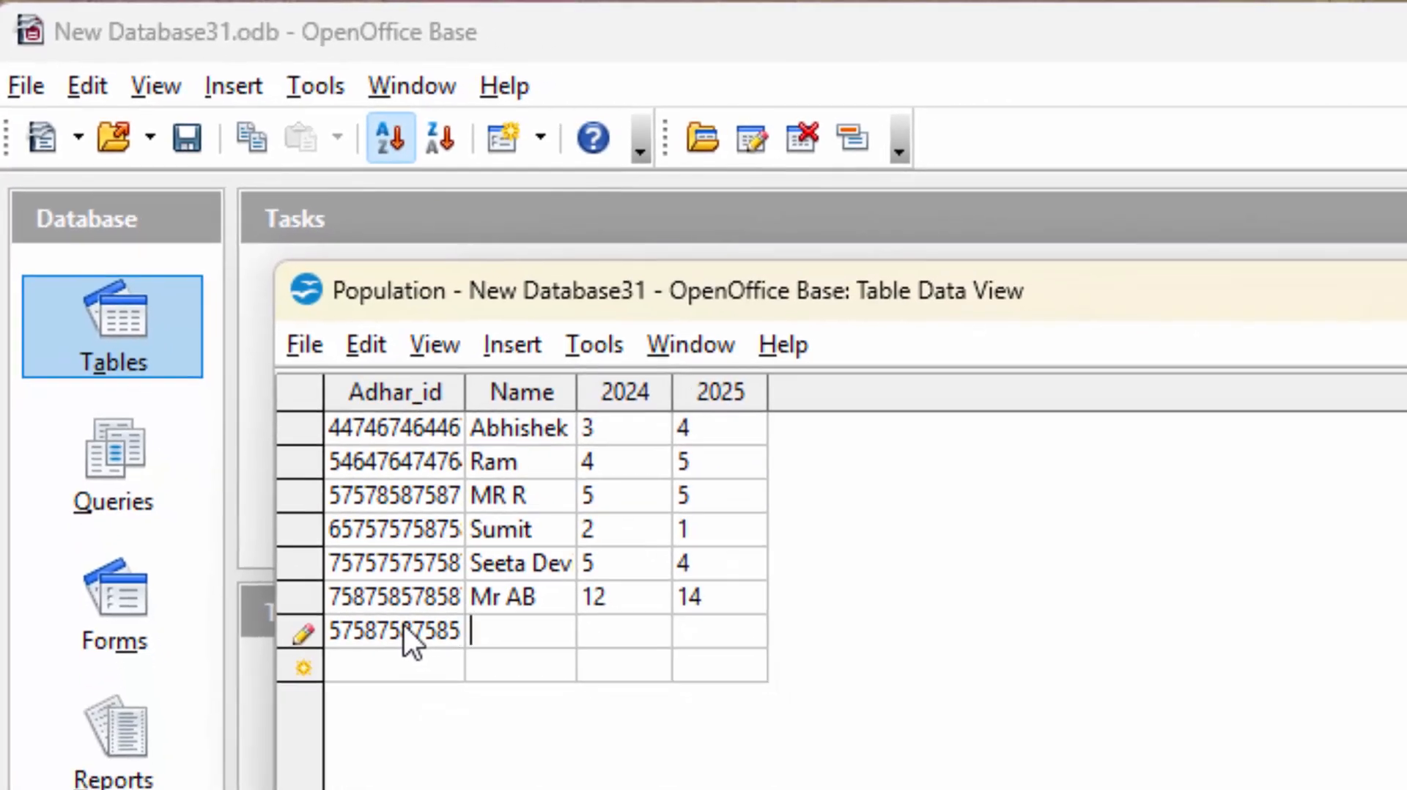
pyautogui.write('Mr R')
pyautogui.press('Tab')
pyautogui.write('5')
pyautogui.press('Tab')
pyautogui.write('5')
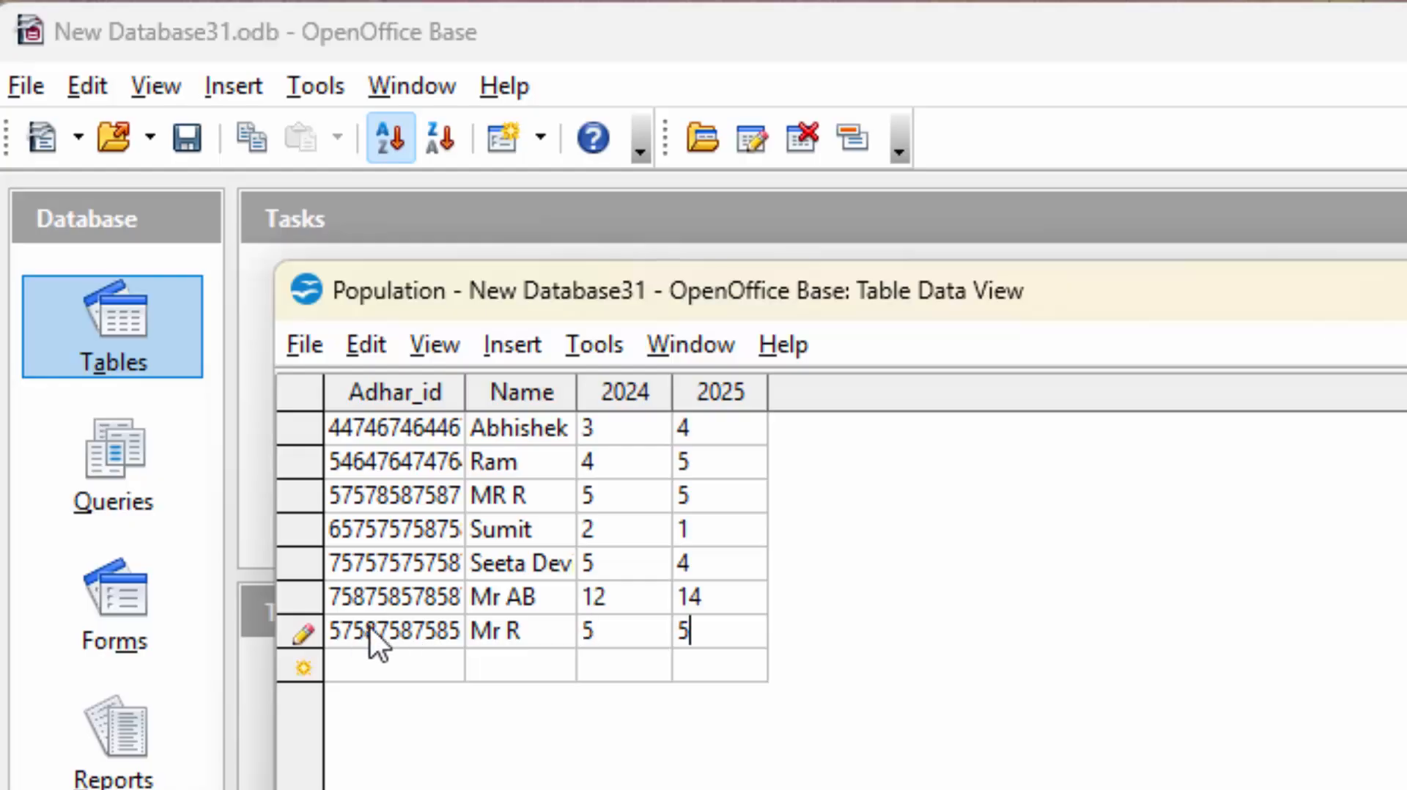
pyautogui.click(384, 658)
pyautogui.hotkey('ctrl', 'w')
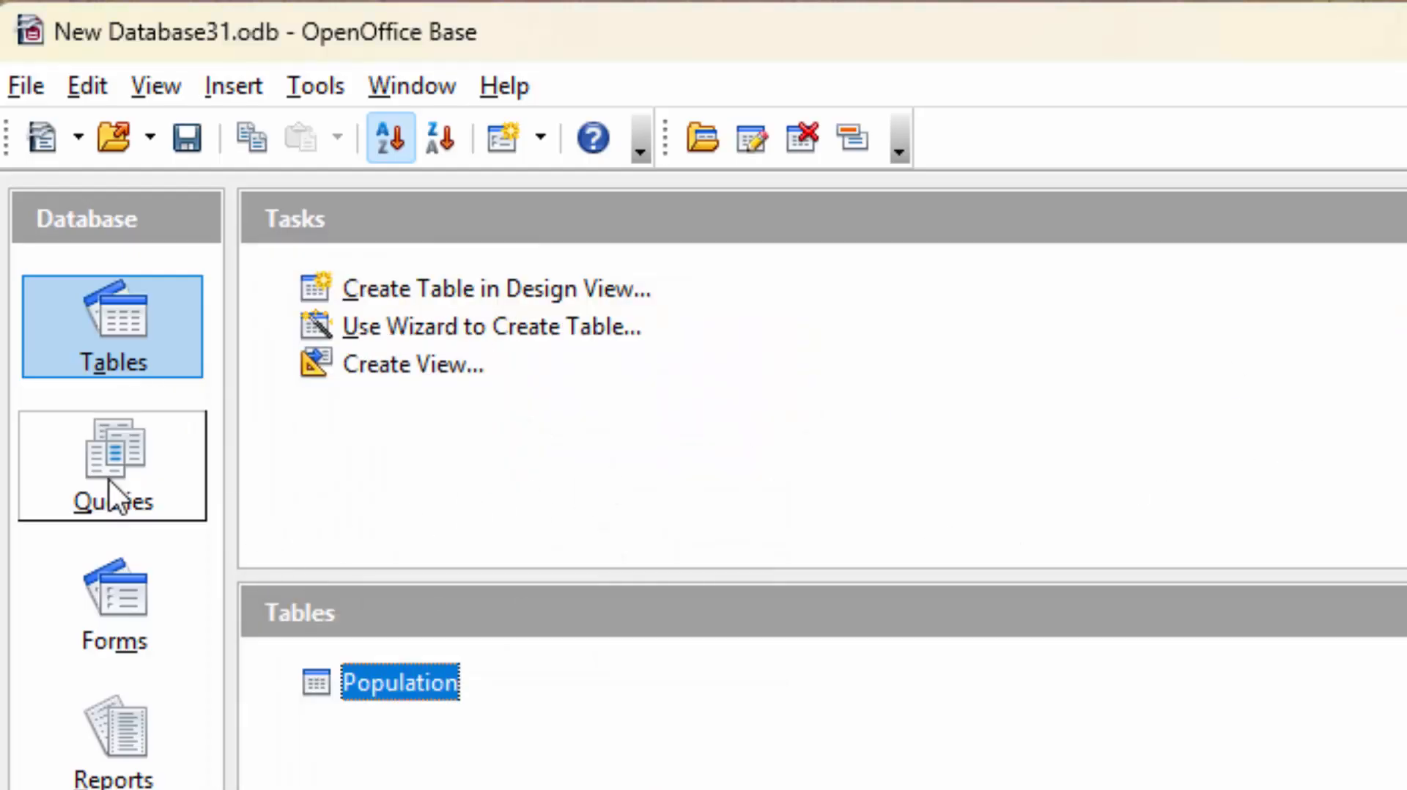
# Run PopulationQ to verify the new household totals 10 with a change of 0, then return to Tables.
pyautogui.click(117, 452)
pyautogui.doubleClick(415, 675)
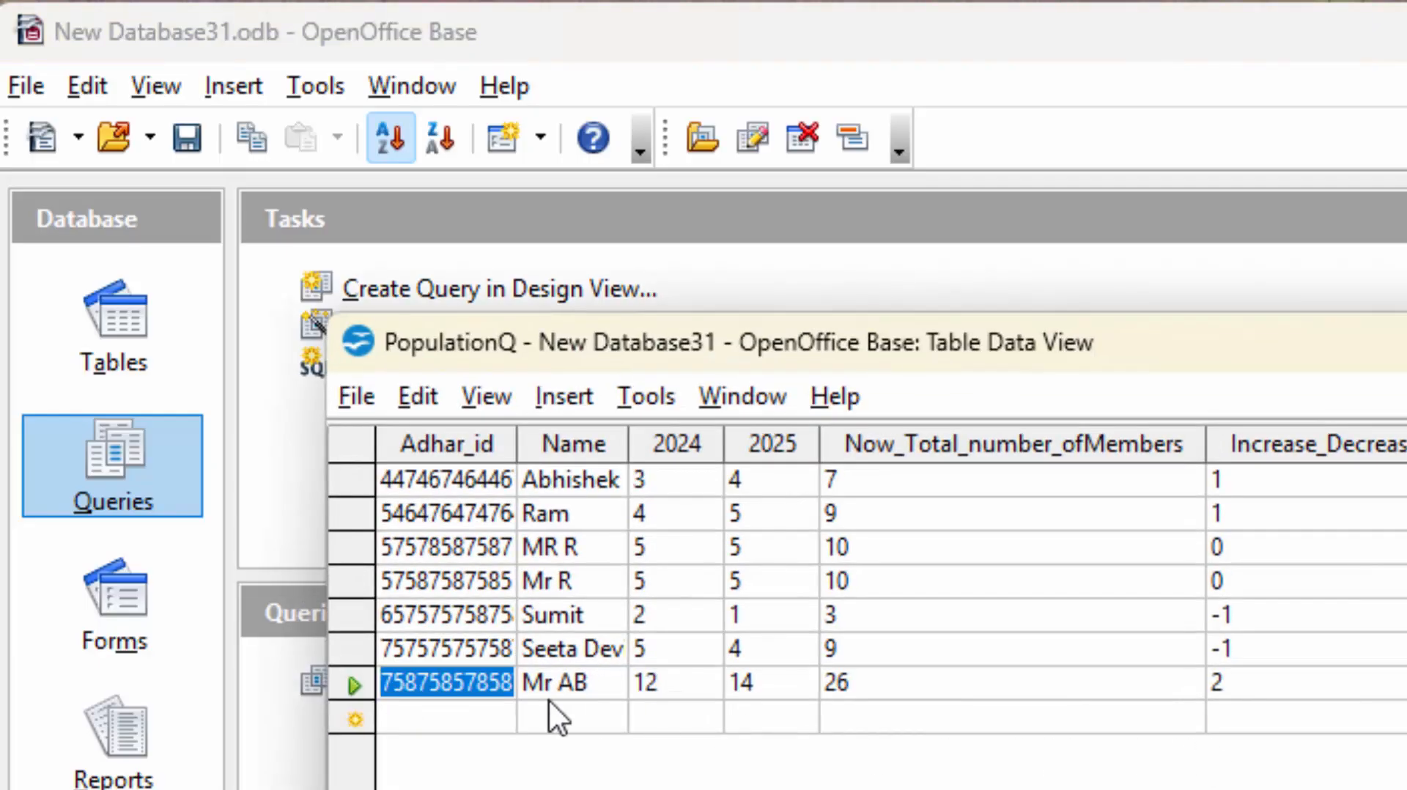
pyautogui.click(551, 703)
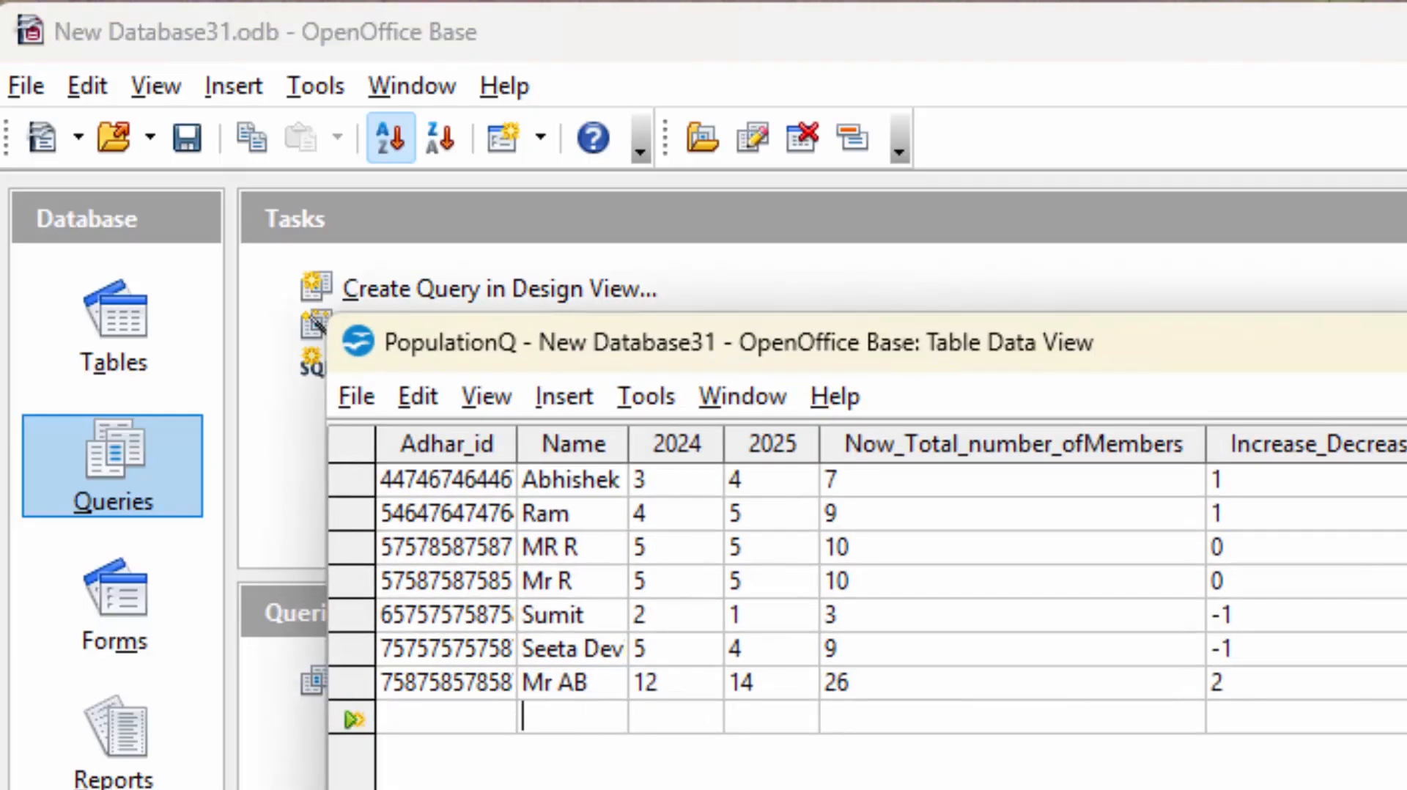
pyautogui.hotkey('ctrl', 'w')
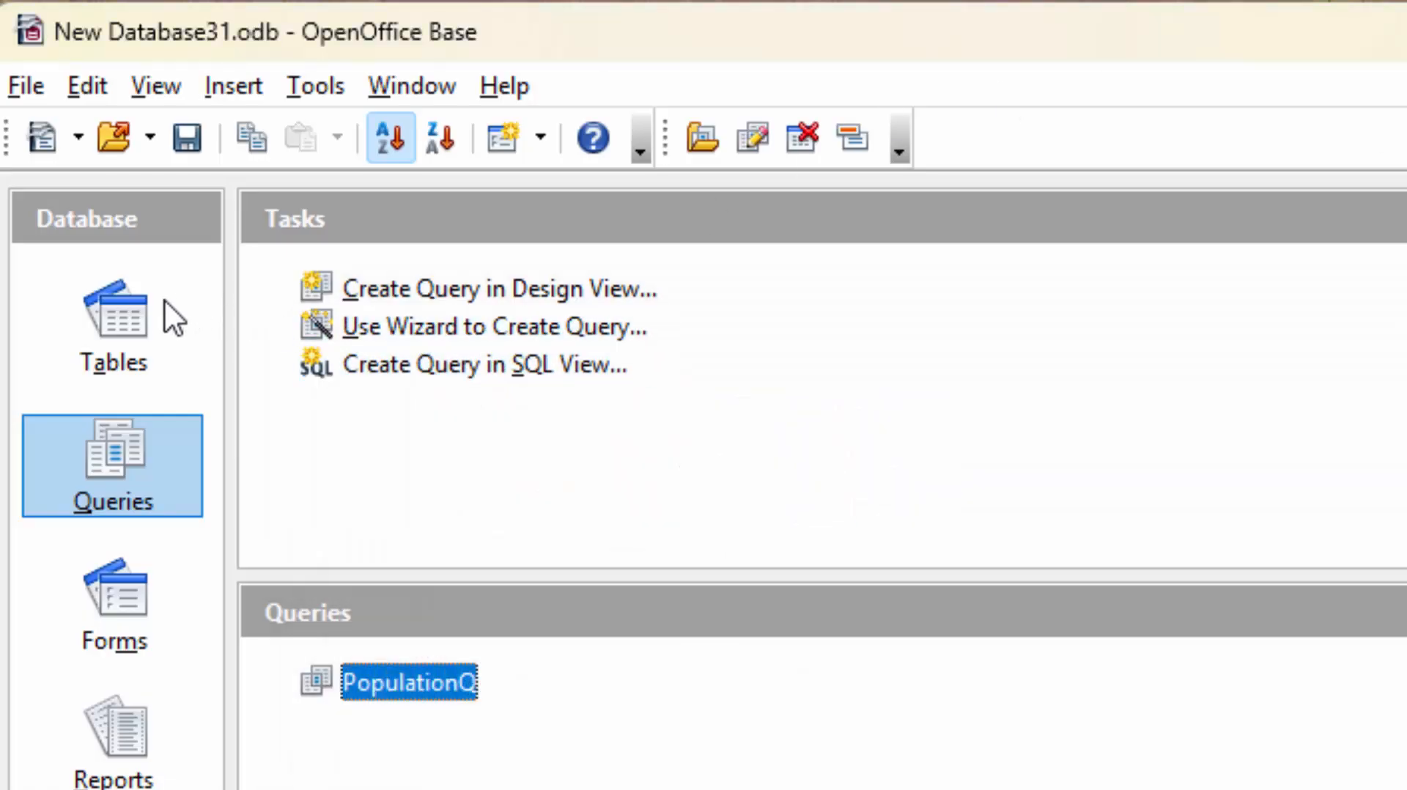
pyautogui.click(120, 336)
# Add one more household with an Adhar id, name, and 5 members in 2024 and 2025, then close the table.
pyautogui.doubleClick(416, 684)
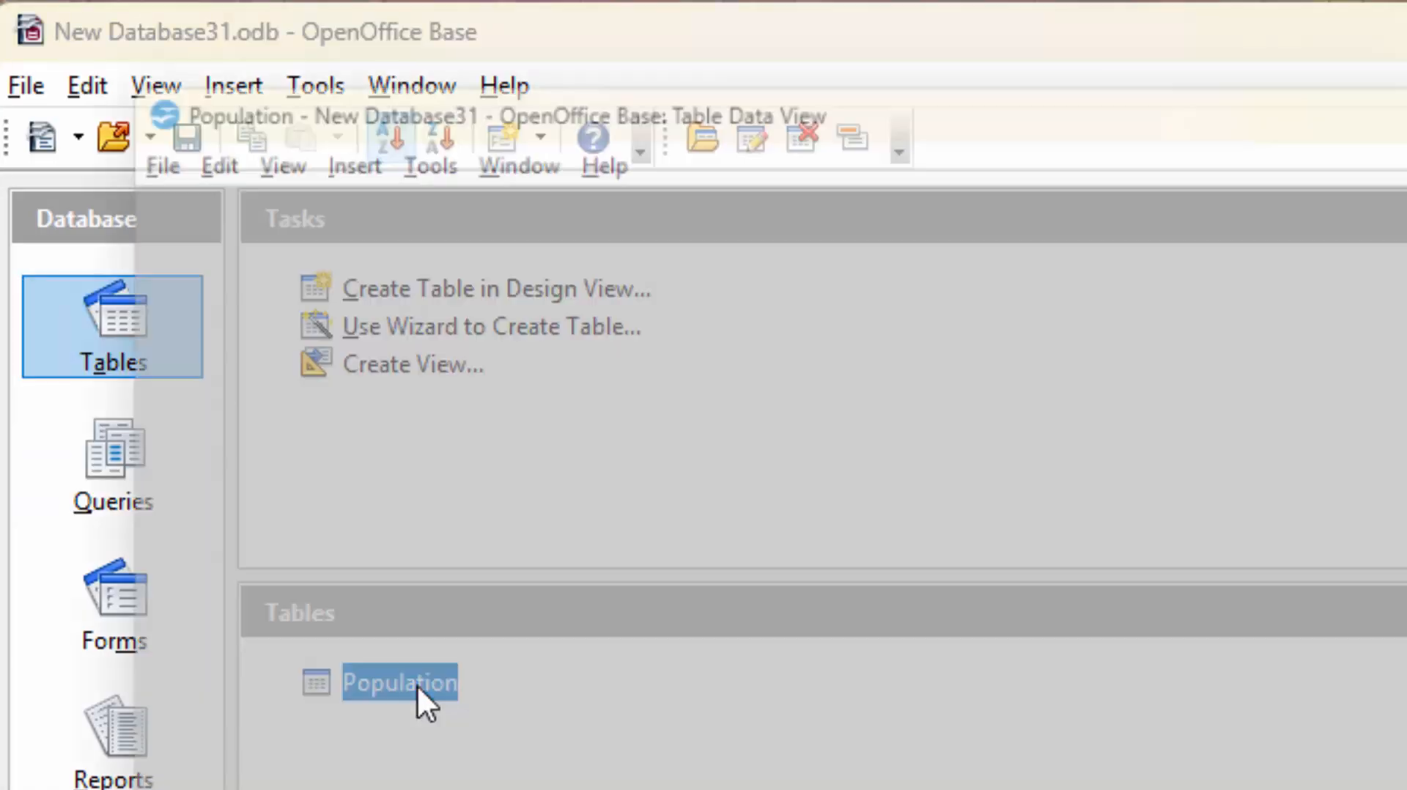
pyautogui.click(195, 457)
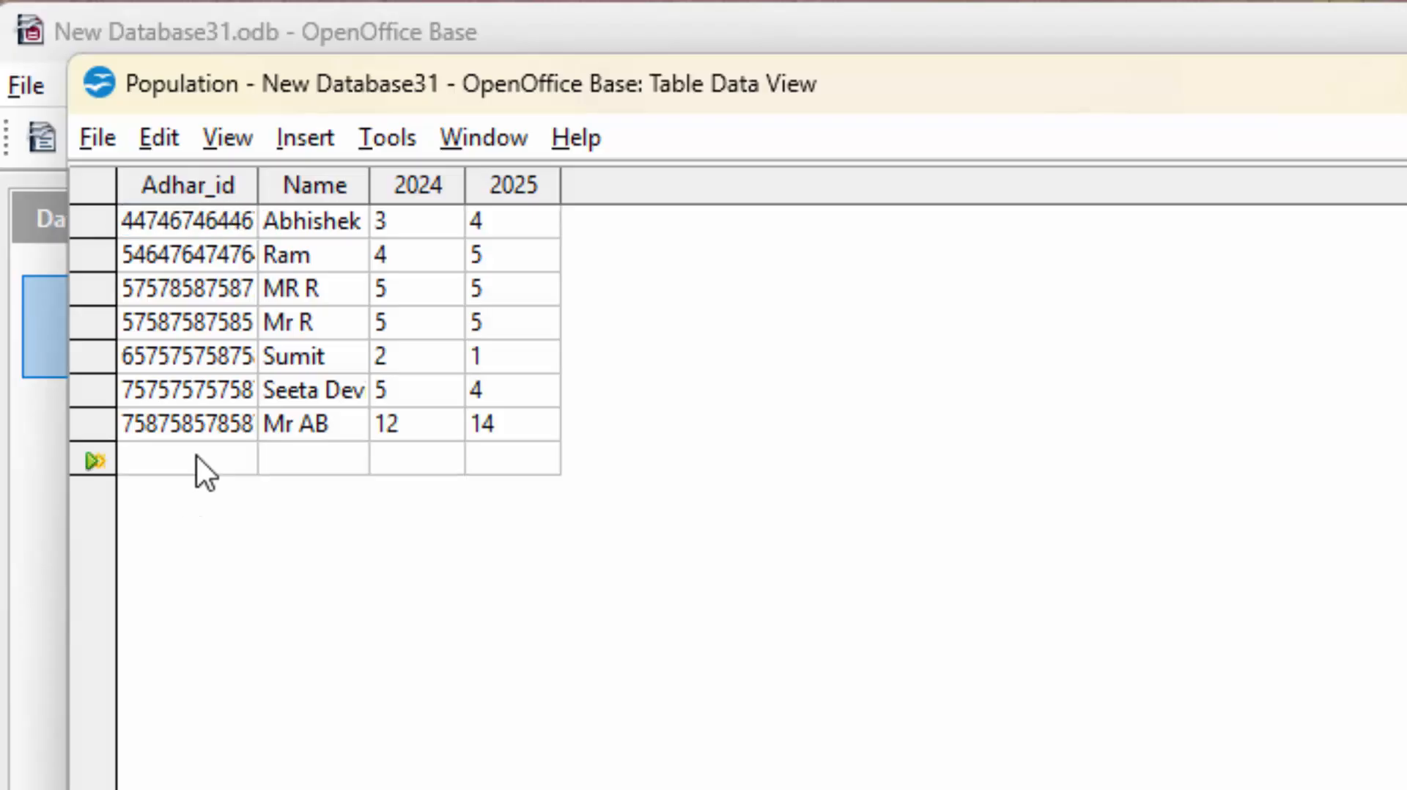
pyautogui.write('75875875855')
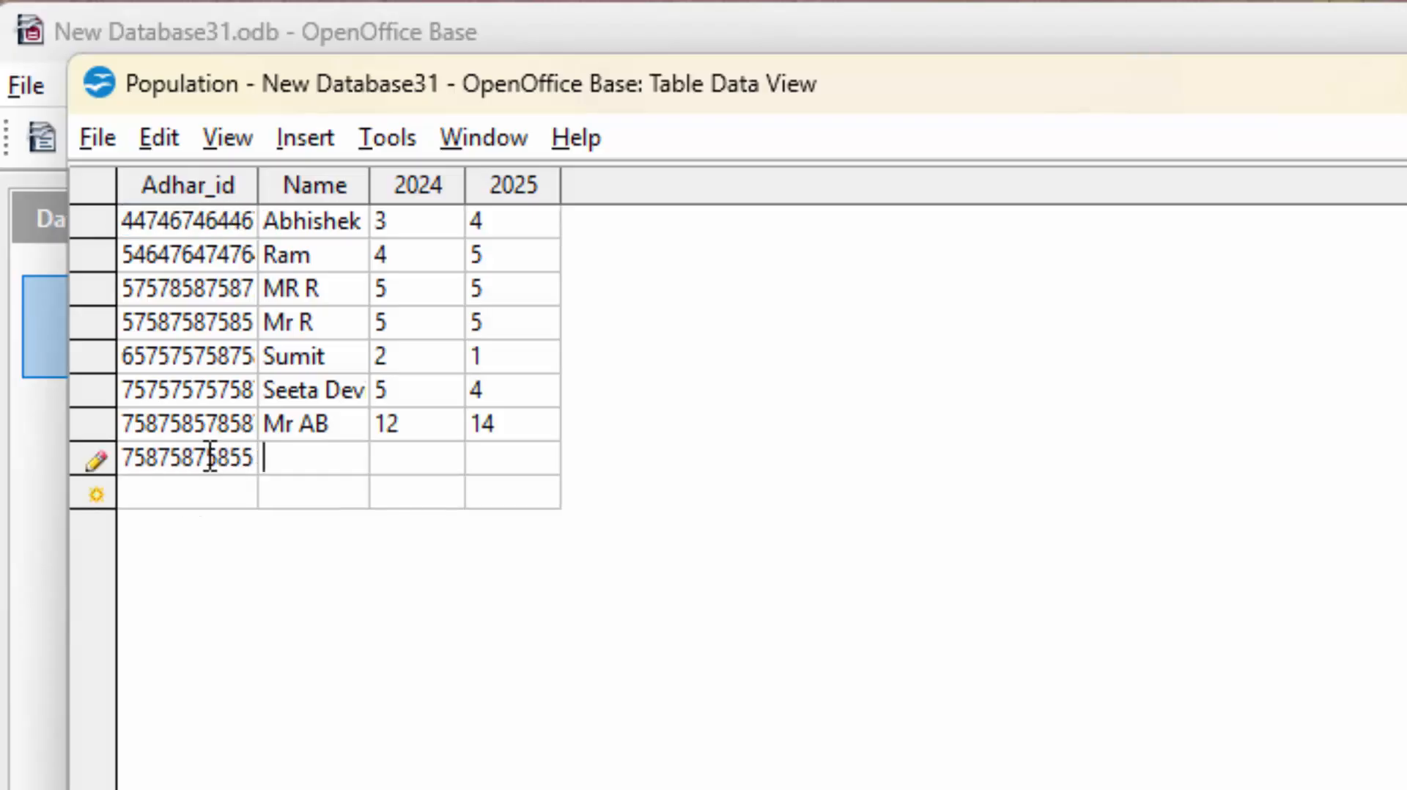
pyautogui.write('Mr R')
pyautogui.click(437, 463)
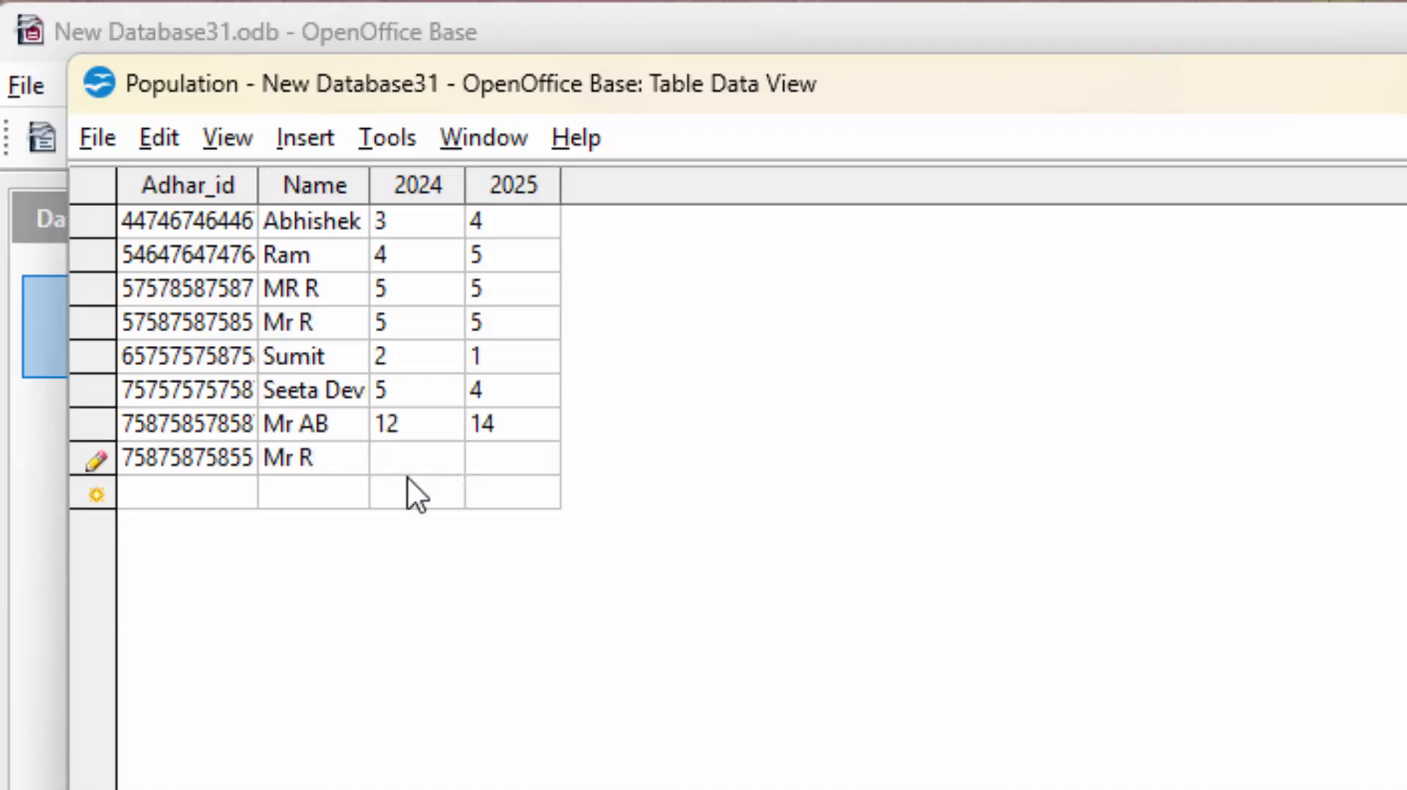
pyautogui.write('5')
pyautogui.press('Tab')
pyautogui.write('5')
pyautogui.click(200, 494)
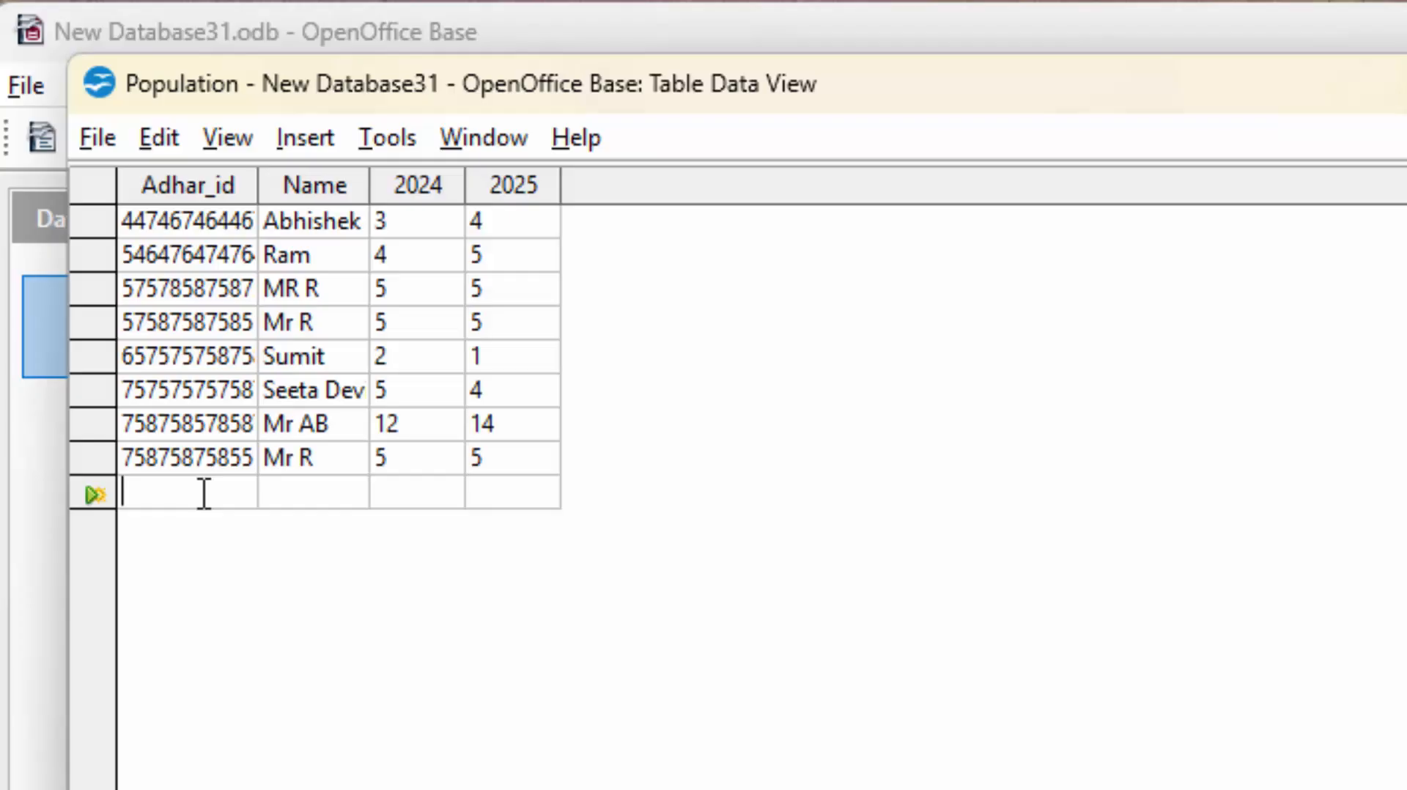
pyautogui.click(103, 146)
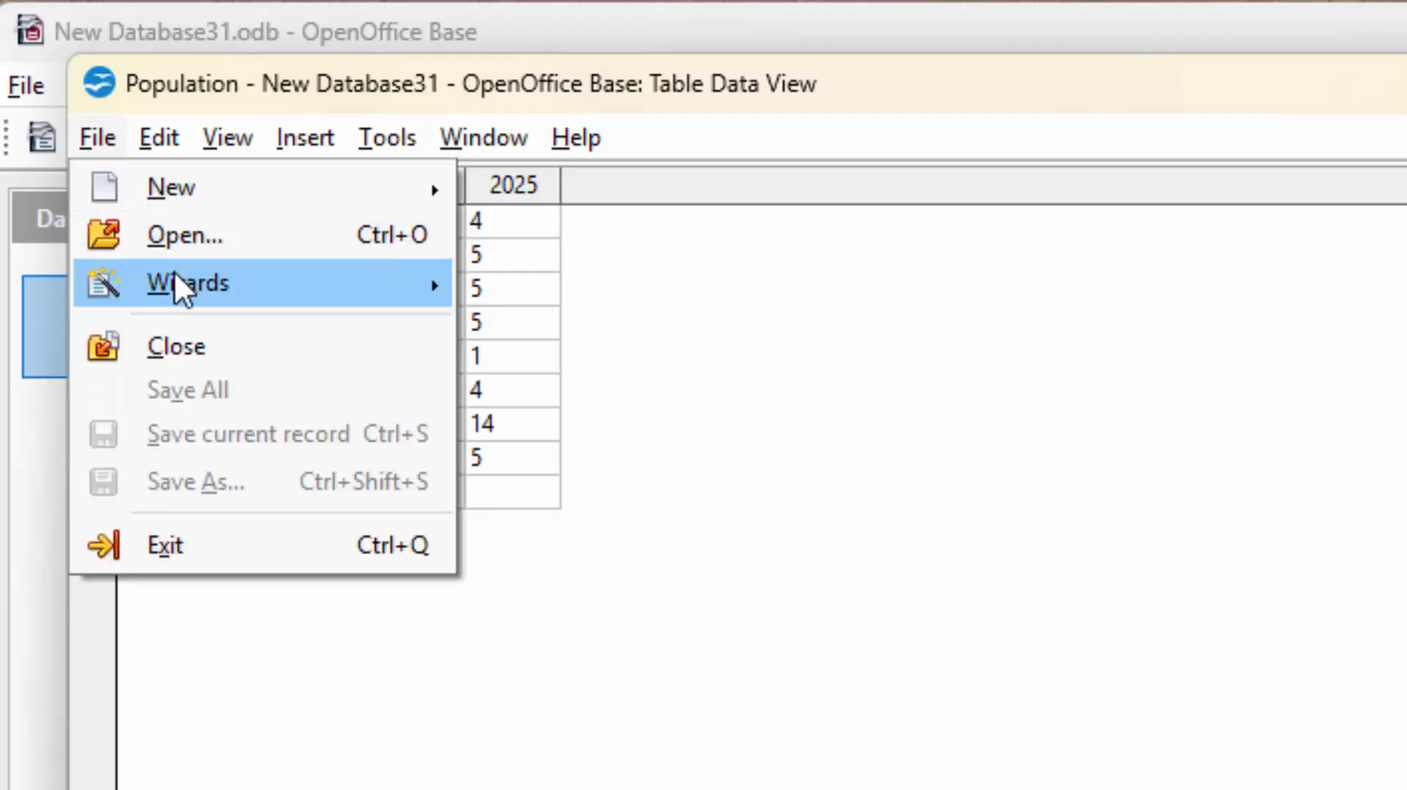
pyautogui.click(942, 646)
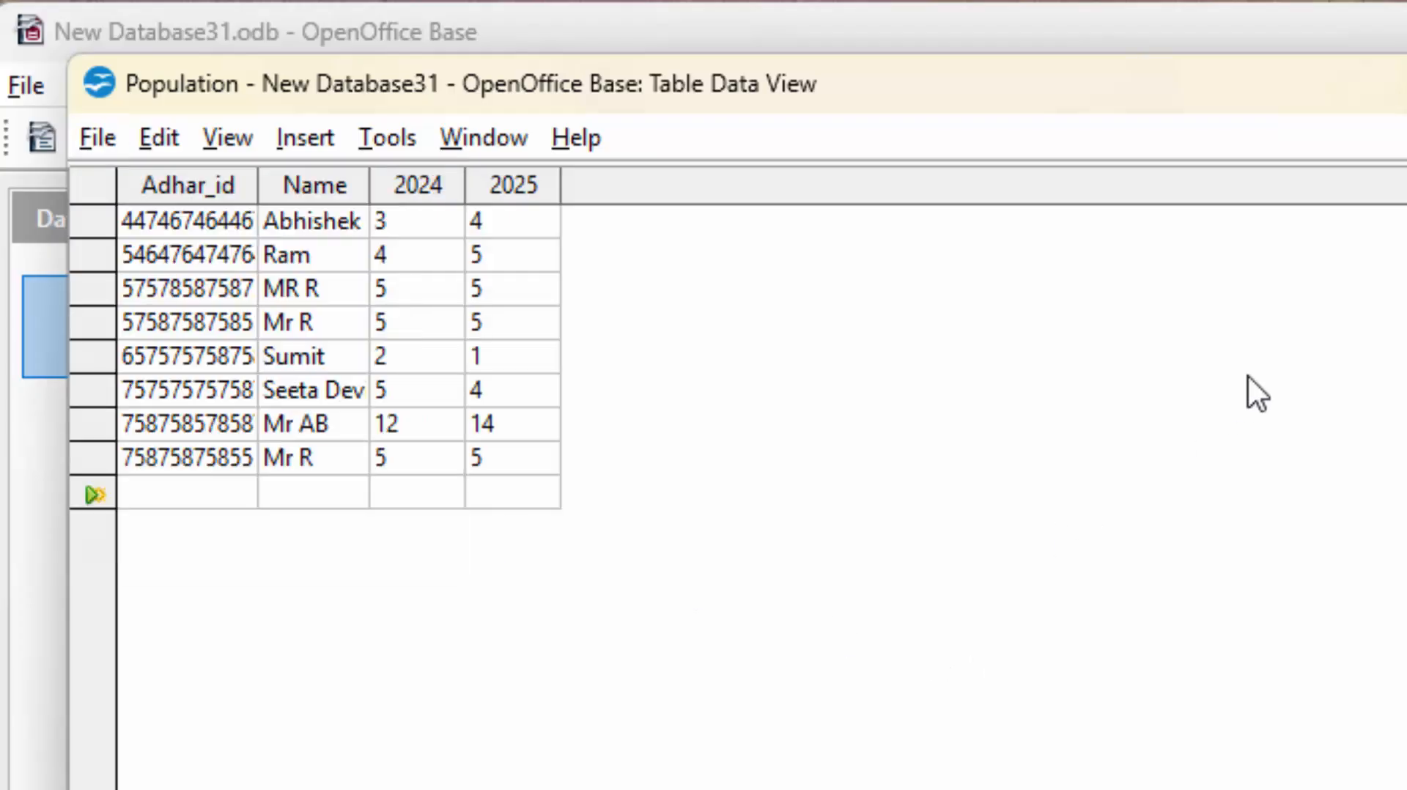
pyautogui.hotkey('ctrl', 'w')
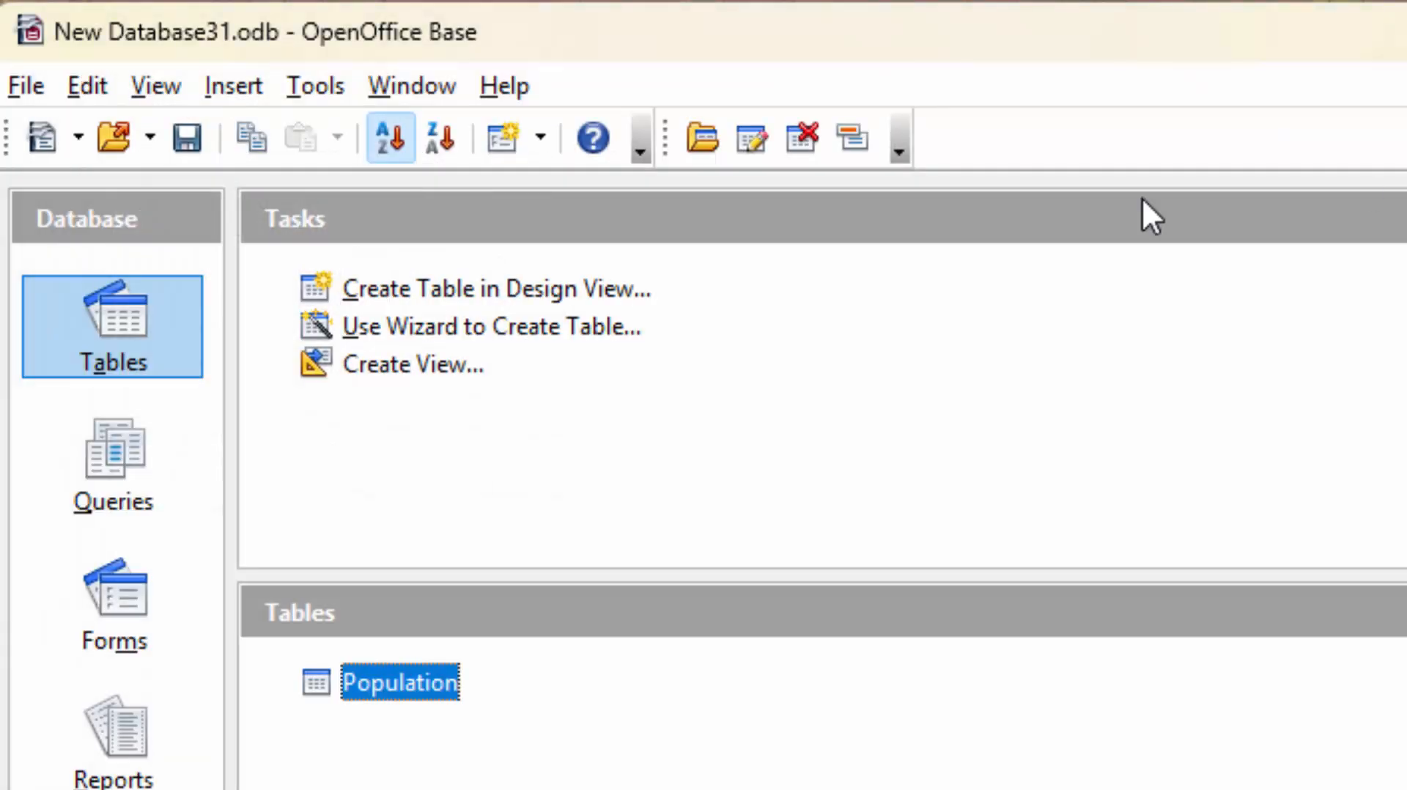
pyautogui.doubleClick(397, 685)
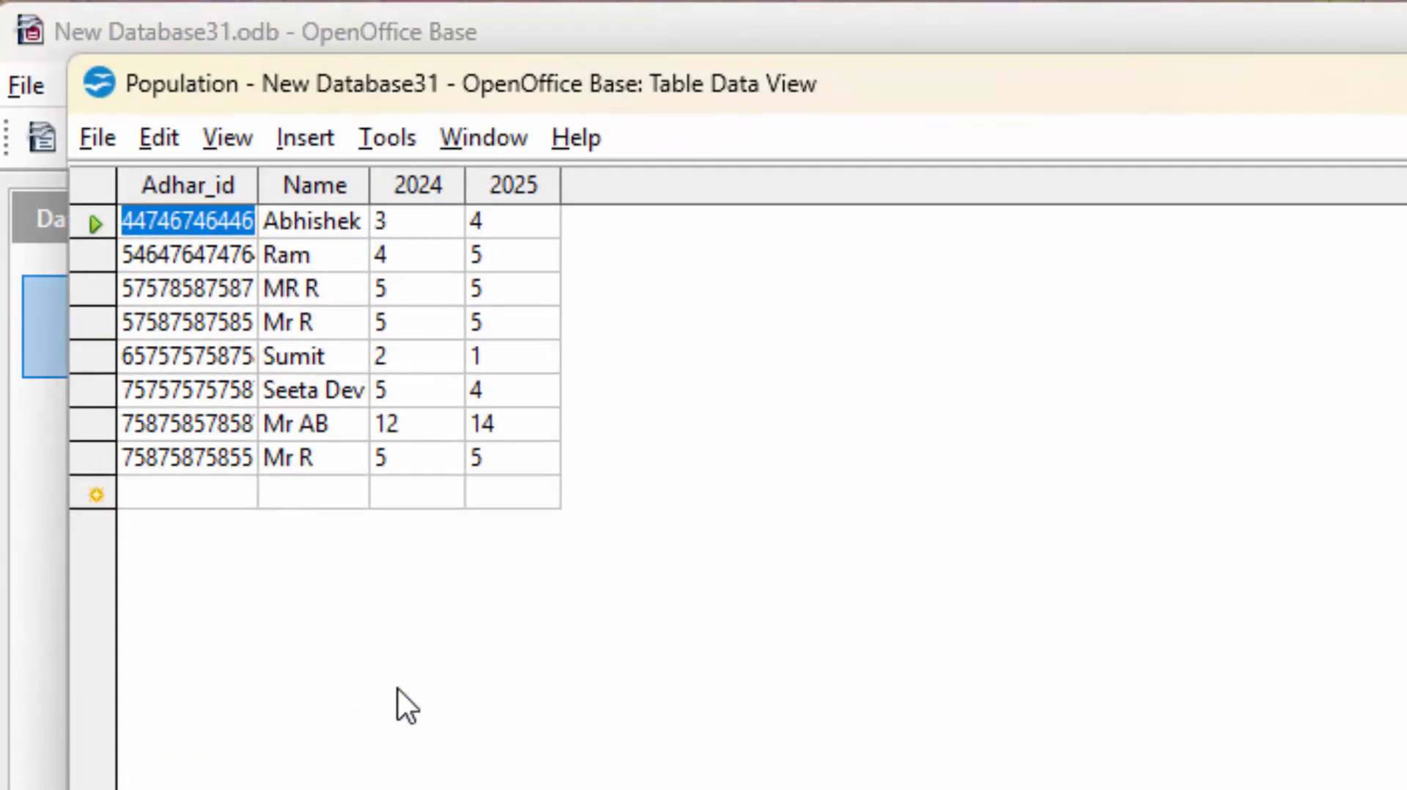
pyautogui.hotkey('ctrl', 'w')
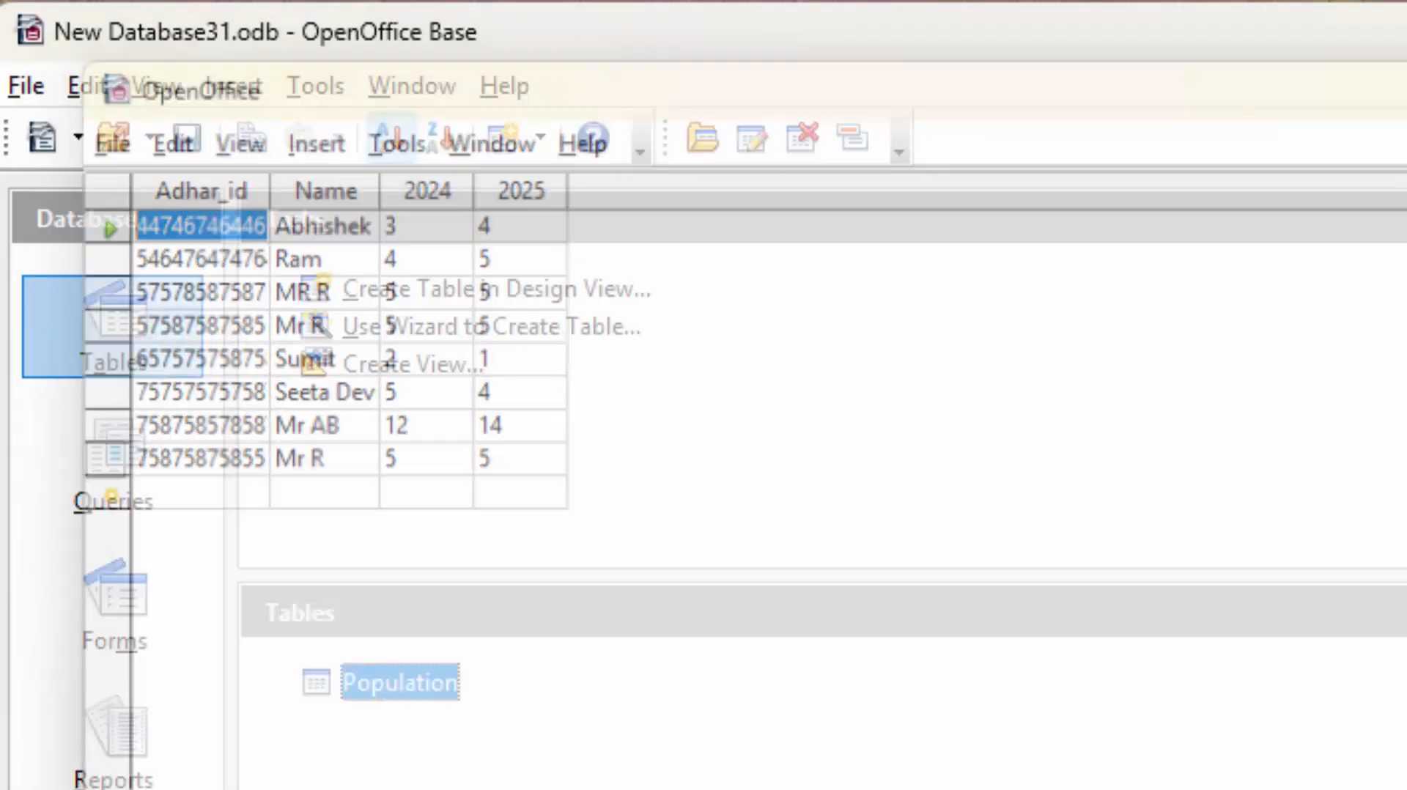
# Run PopulationQ and check the new row totals 10 with an Increase_Decrease of 0.
pyautogui.click(110, 469)
pyautogui.doubleClick(443, 696)
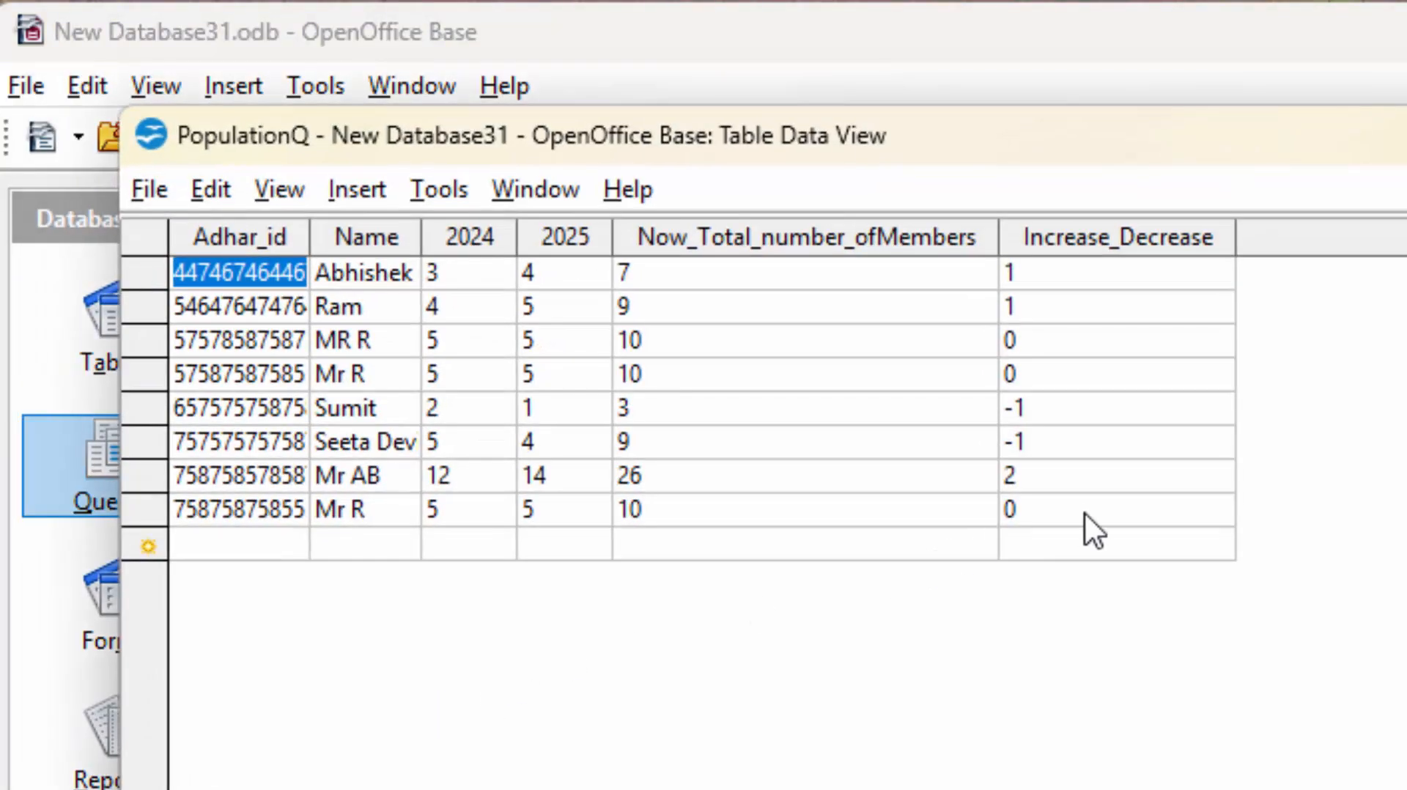
pyautogui.click(1084, 513)
pyautogui.click(1086, 513)
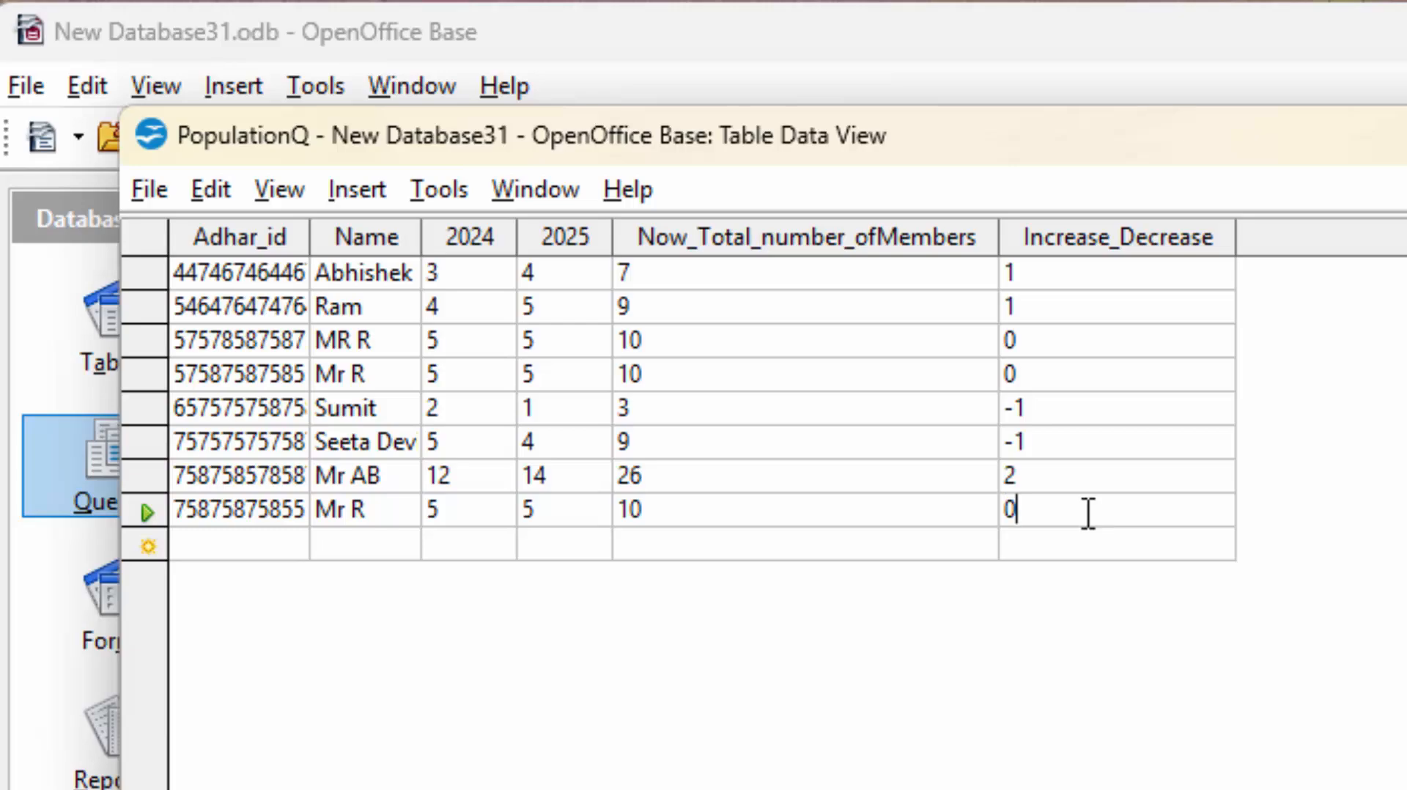